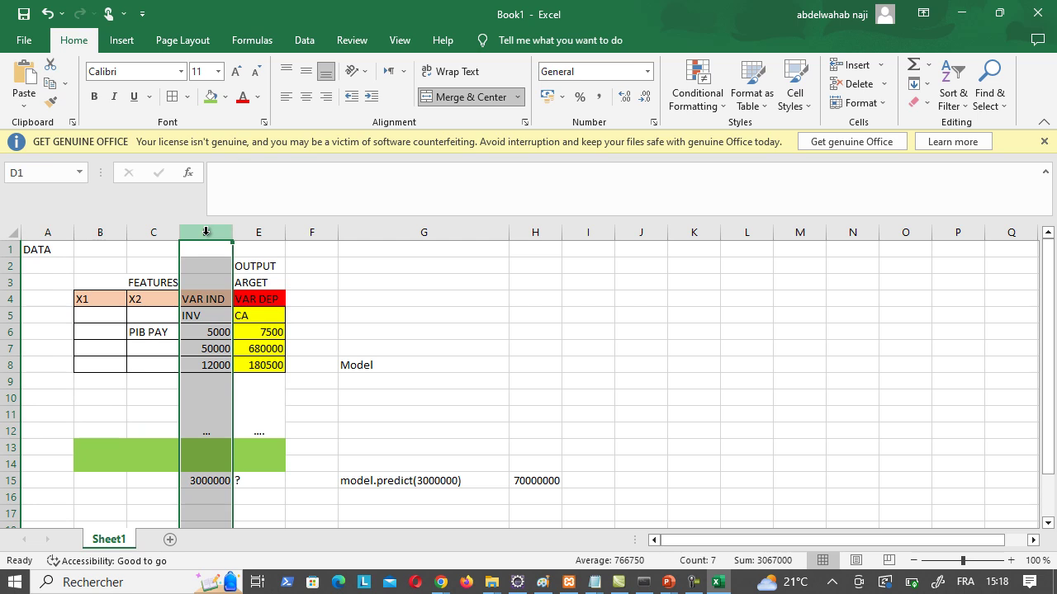
# Step: Switch from Excel to Google Chrome and open a new browser tab
pyautogui.hotkey('alt', 'Tab')
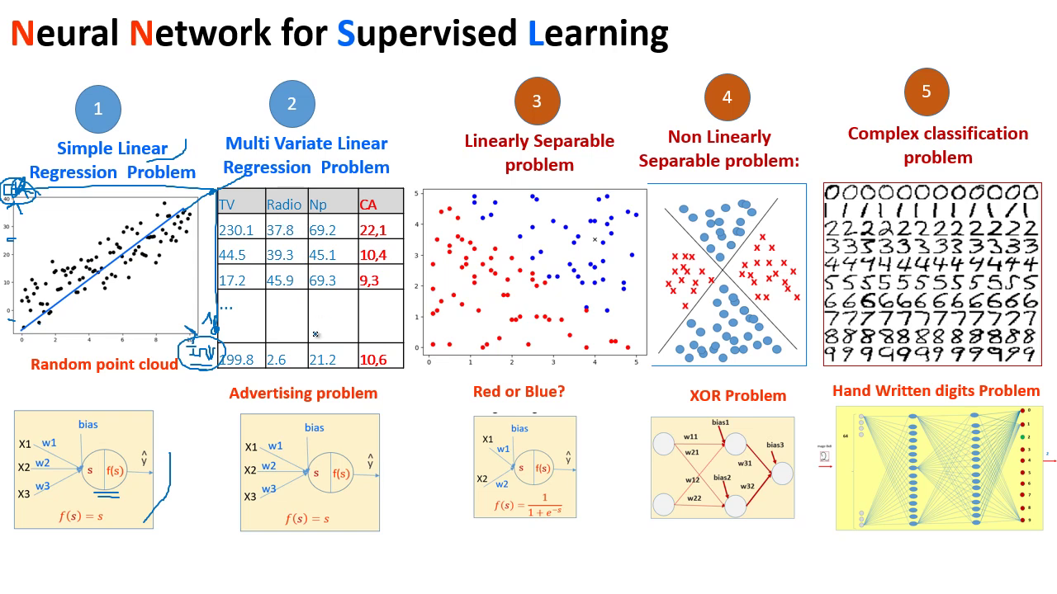
pyautogui.hotkey('alt', 'Tab')
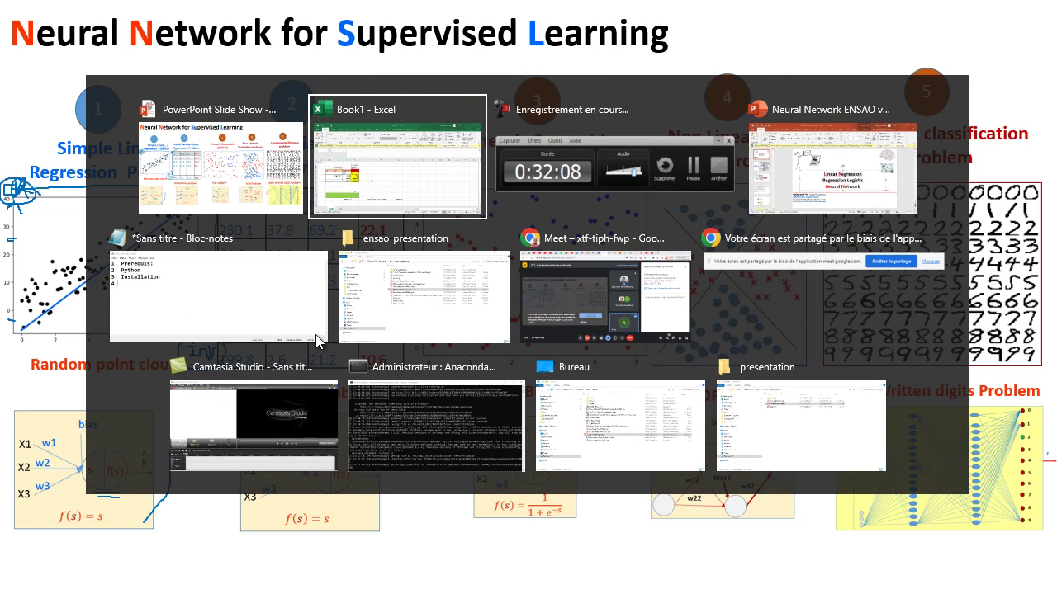
pyautogui.hotkey('alt', 'Tab')
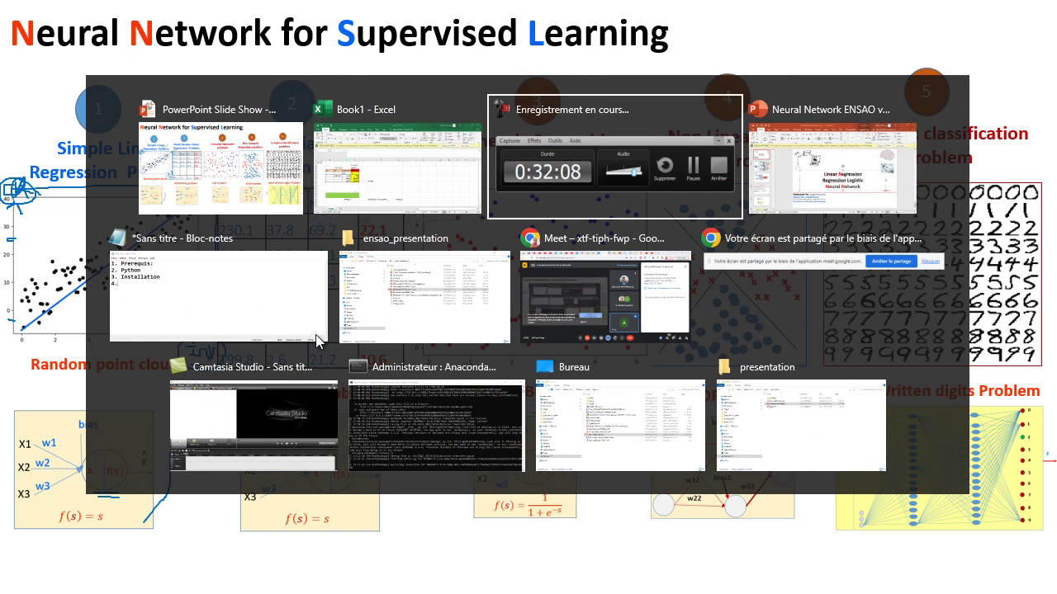
pyautogui.hotkey('alt', 'Tab')
pyautogui.hotkey('alt', 'Tab')
pyautogui.hotkey('alt', 'Tab')
pyautogui.hotkey('alt', 'Tab')
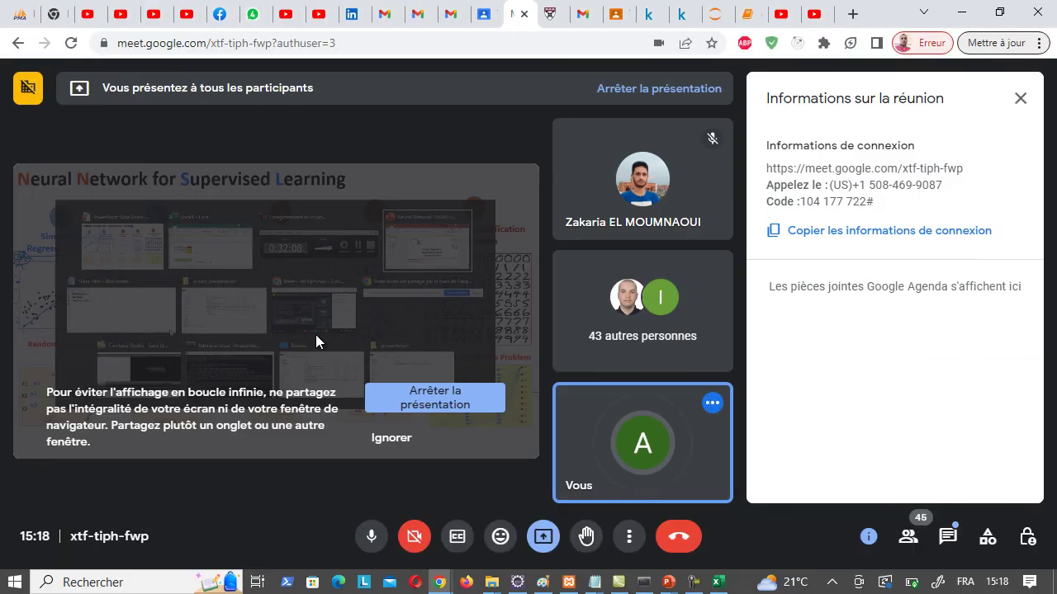
pyautogui.click(852, 15)
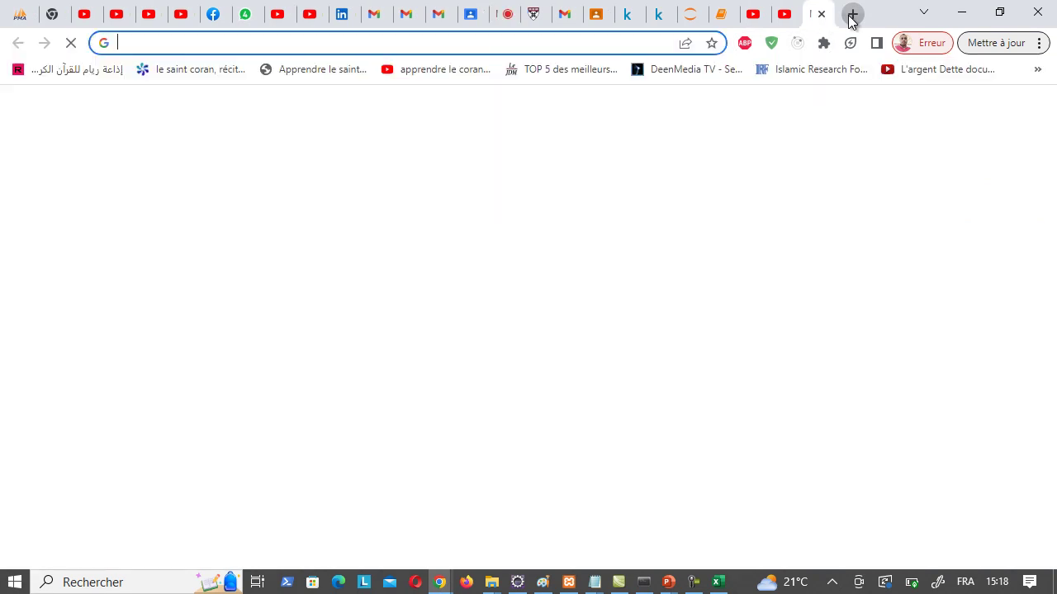
pyautogui.click(642, 46)
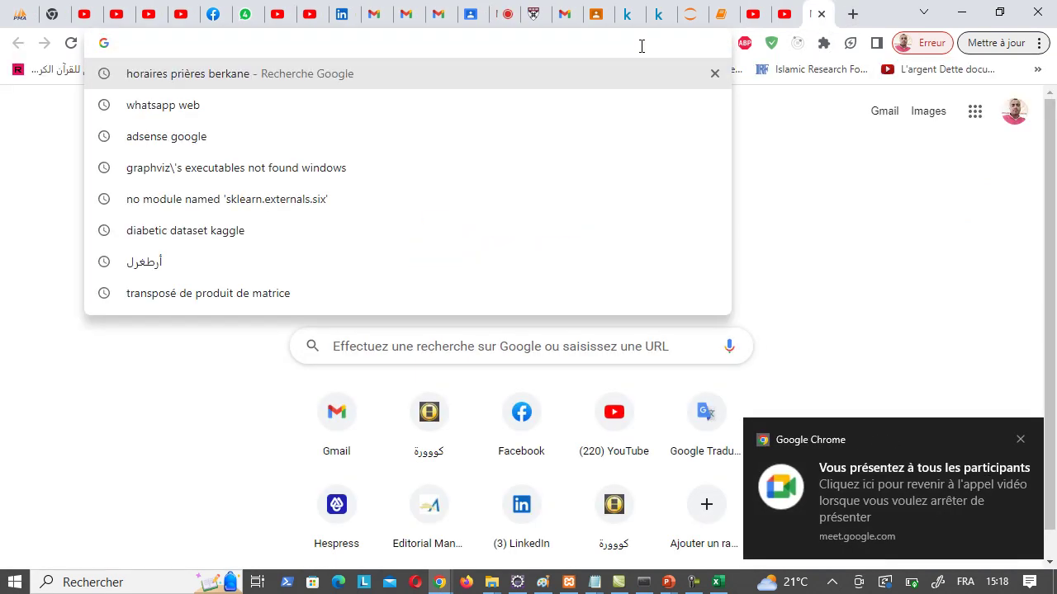
pyautogui.hotkey('alt', 'Tab')
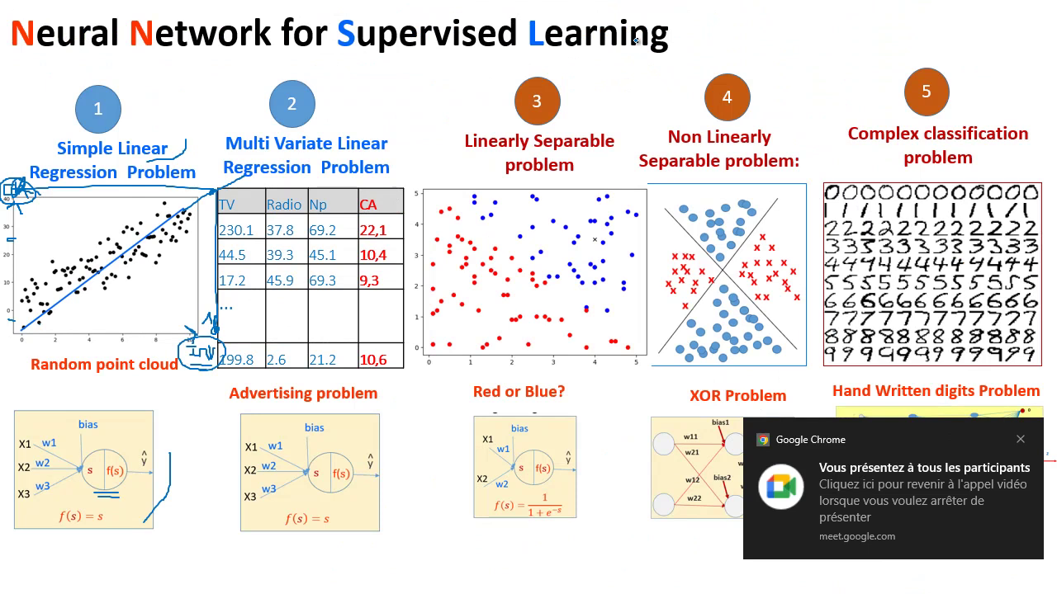
pyautogui.hotkey('alt', 'Tab')
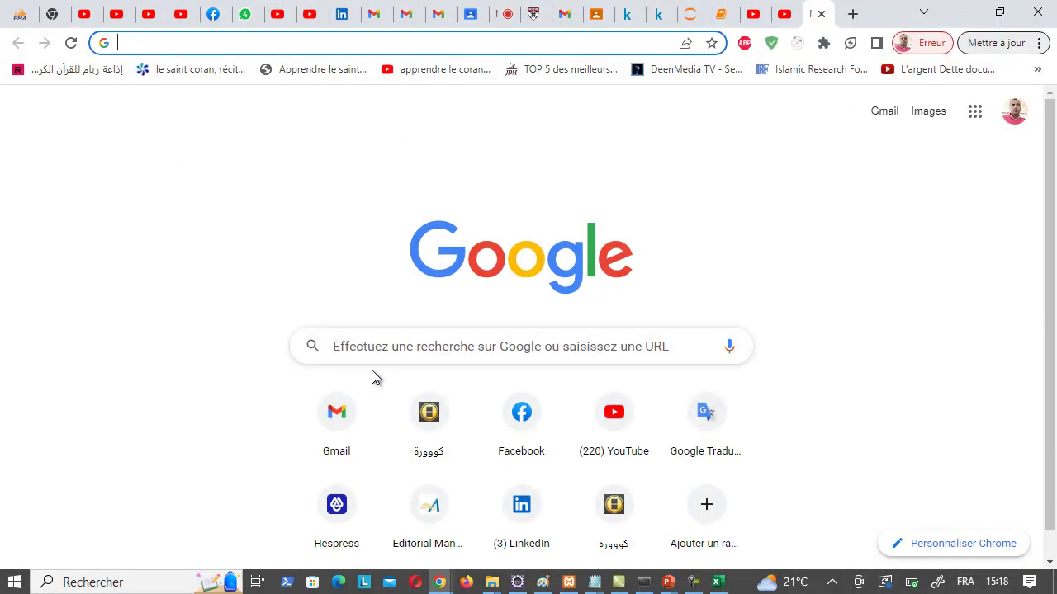
# Step: Search for "kaggle advertising dataset" and open the Advertising Dataset page by ashydv on Kaggle
pyautogui.write('kagg')
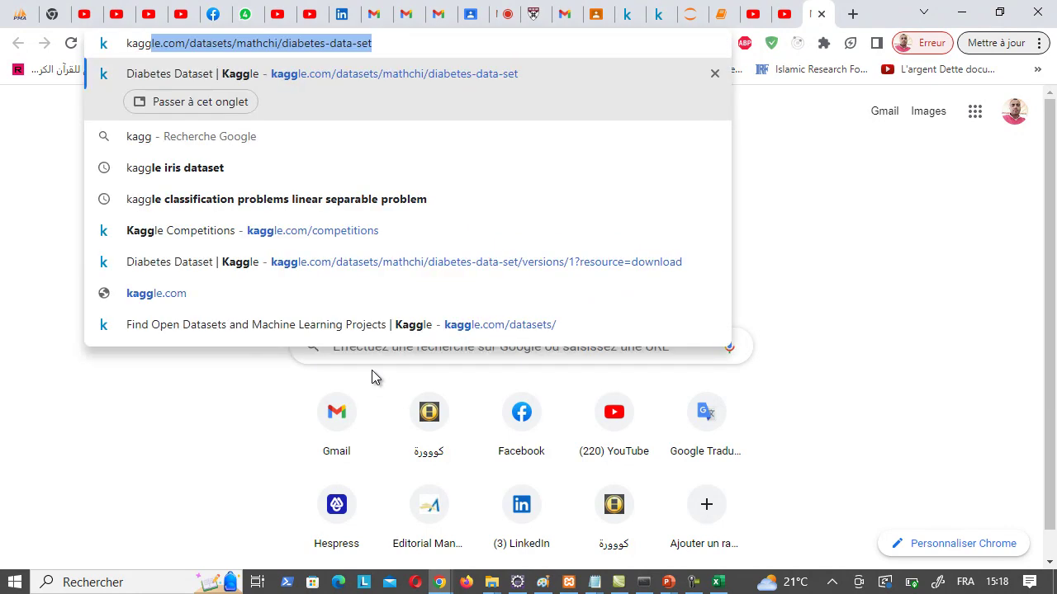
pyautogui.write('le adve')
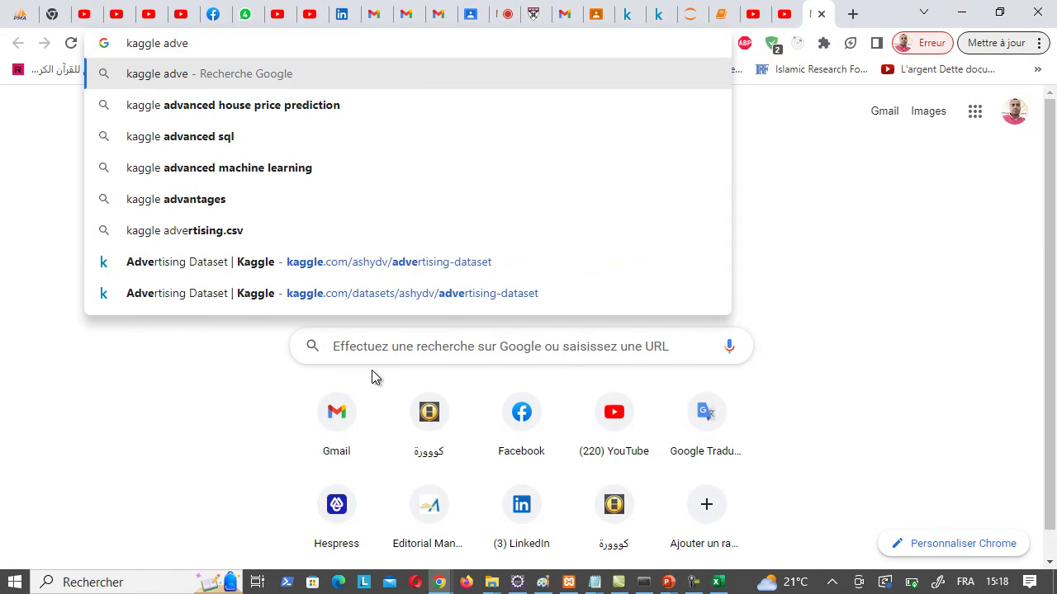
pyautogui.write('rt')
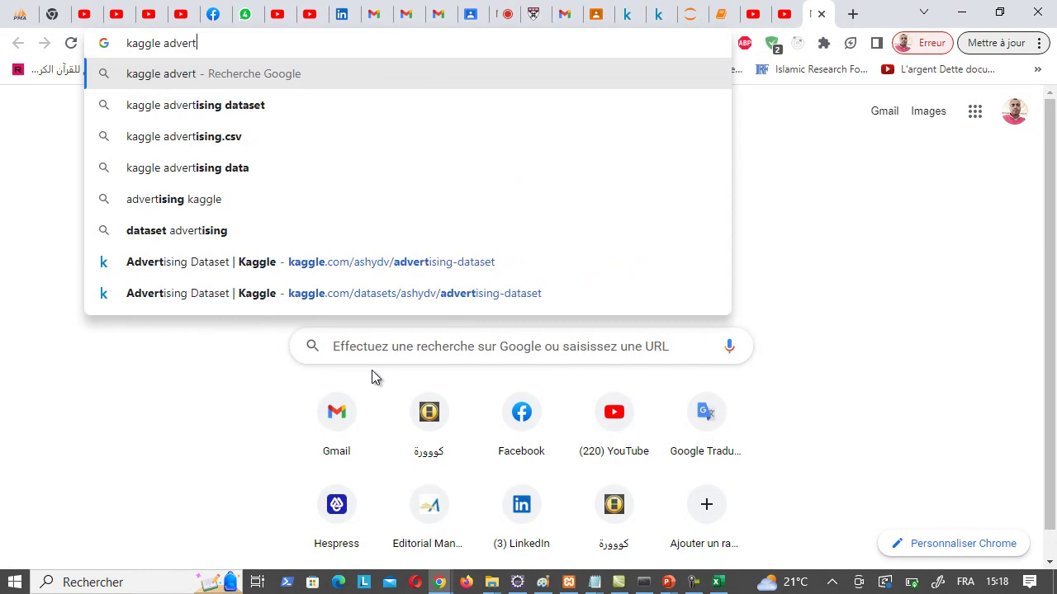
pyautogui.press('Down')
pyautogui.press('Return')
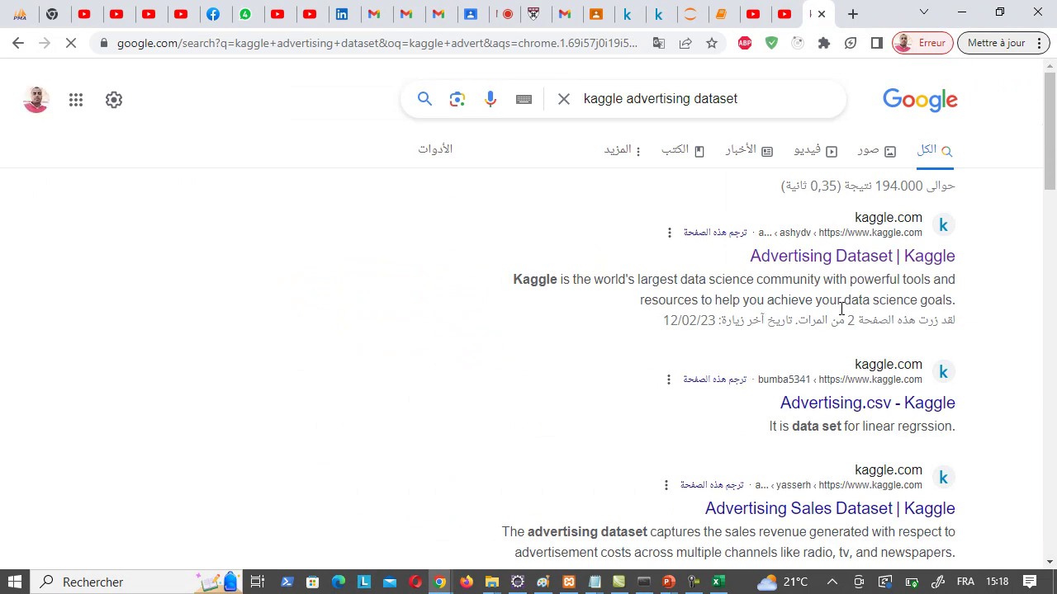
pyautogui.click(906, 258)
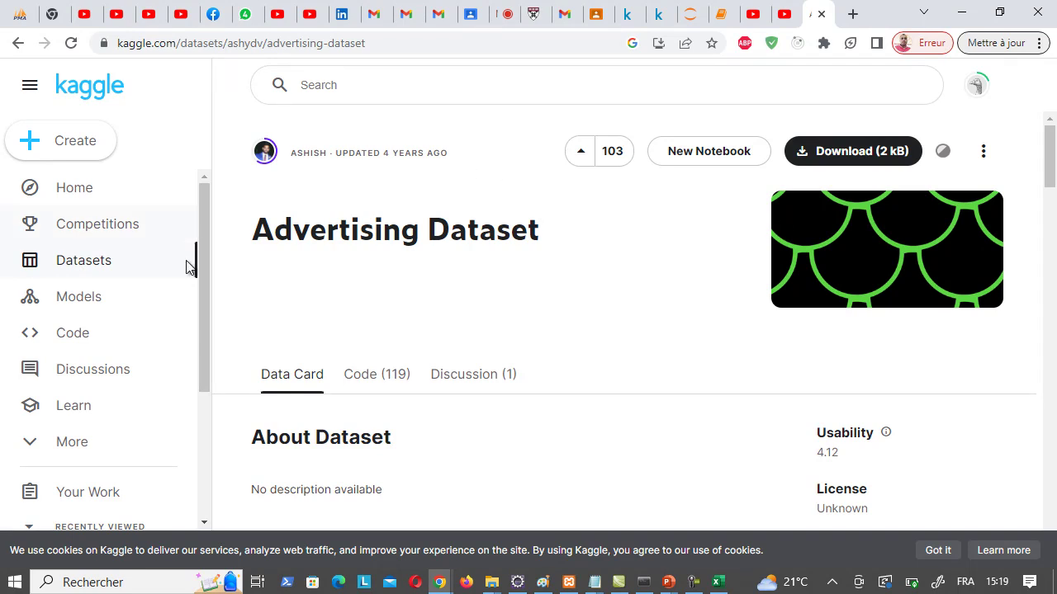
# Step: Start downloading advertising.csv from the data card and choose formation\ML\2022_2023 as the save location
pyautogui.moveTo(1052, 159); pyautogui.dragTo(1051, 207)
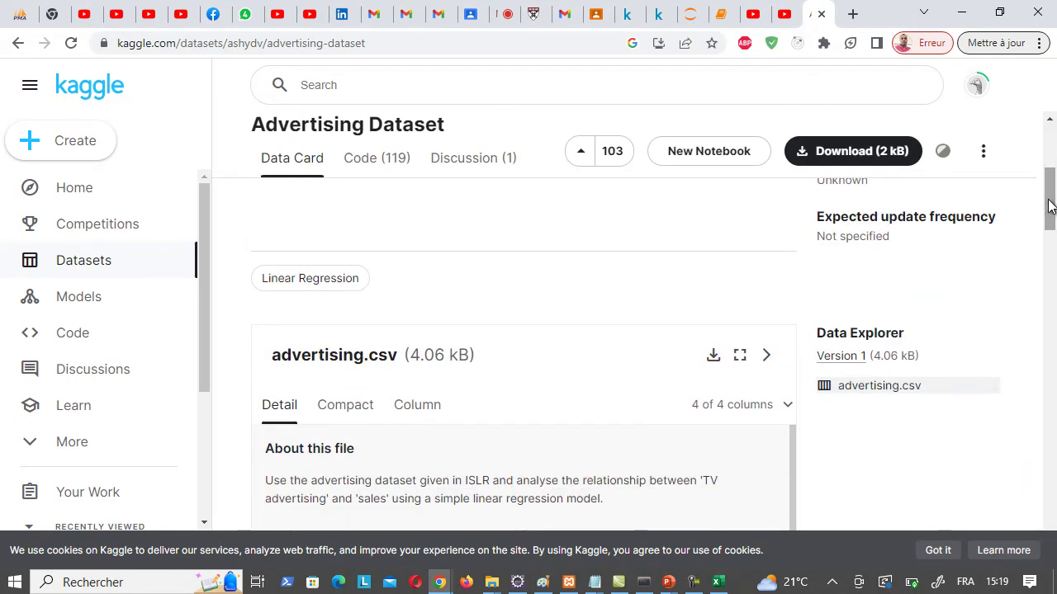
pyautogui.doubleClick(353, 355)
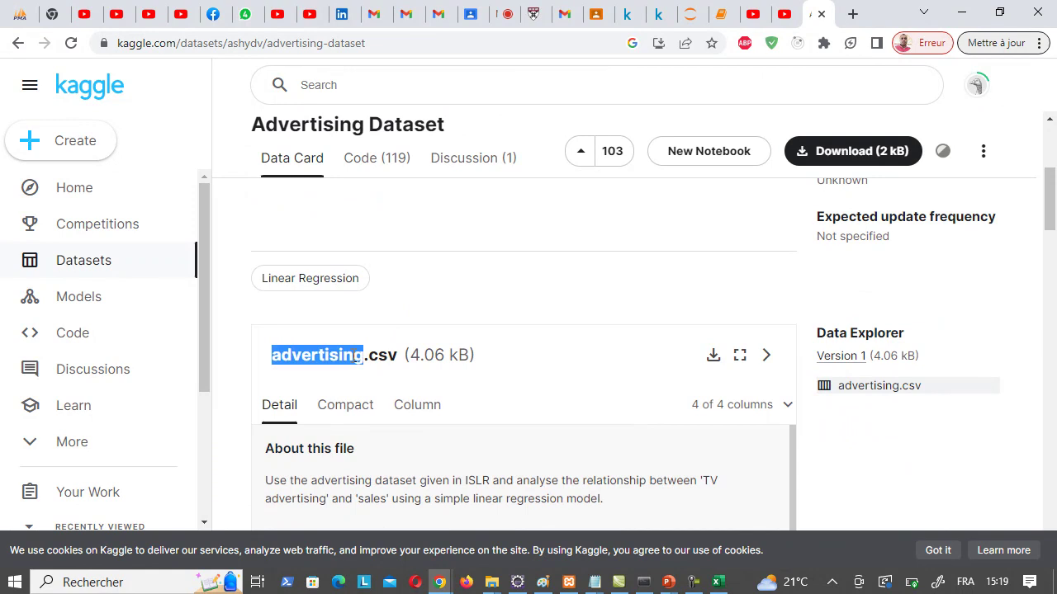
pyautogui.click(713, 357)
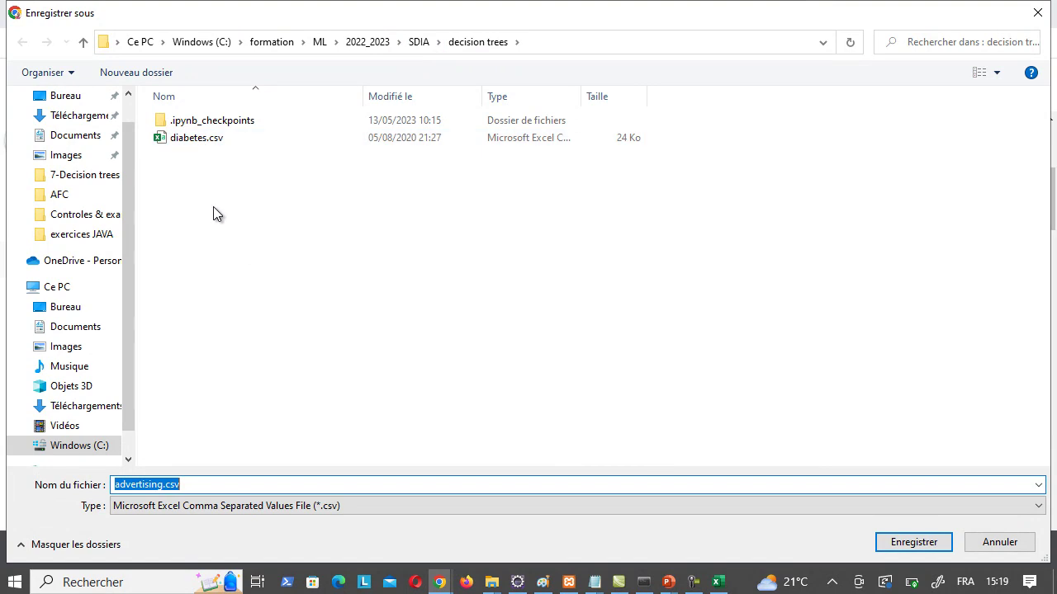
pyautogui.click(315, 42)
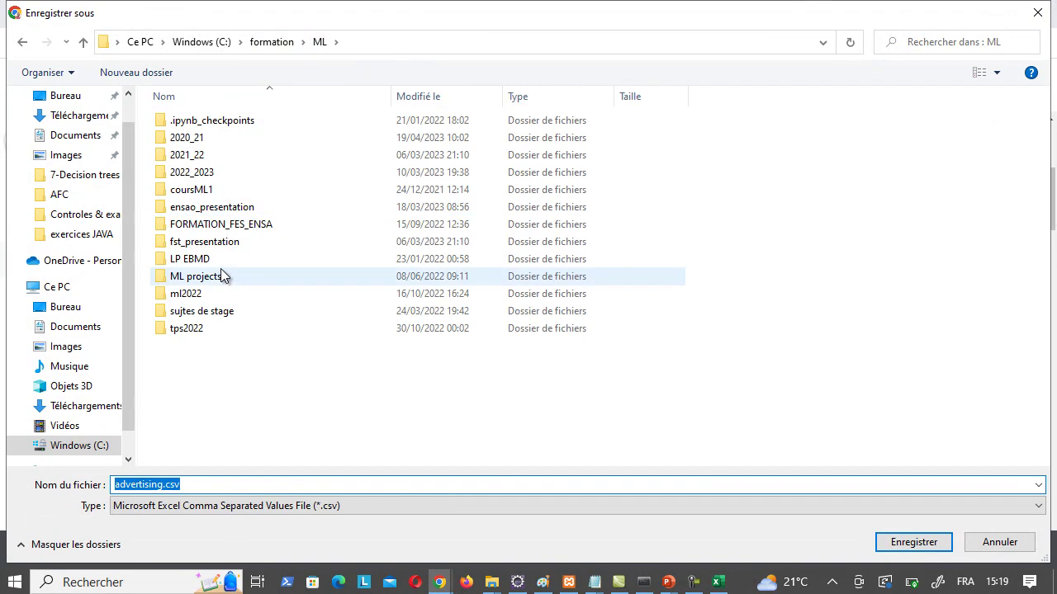
pyautogui.doubleClick(216, 172)
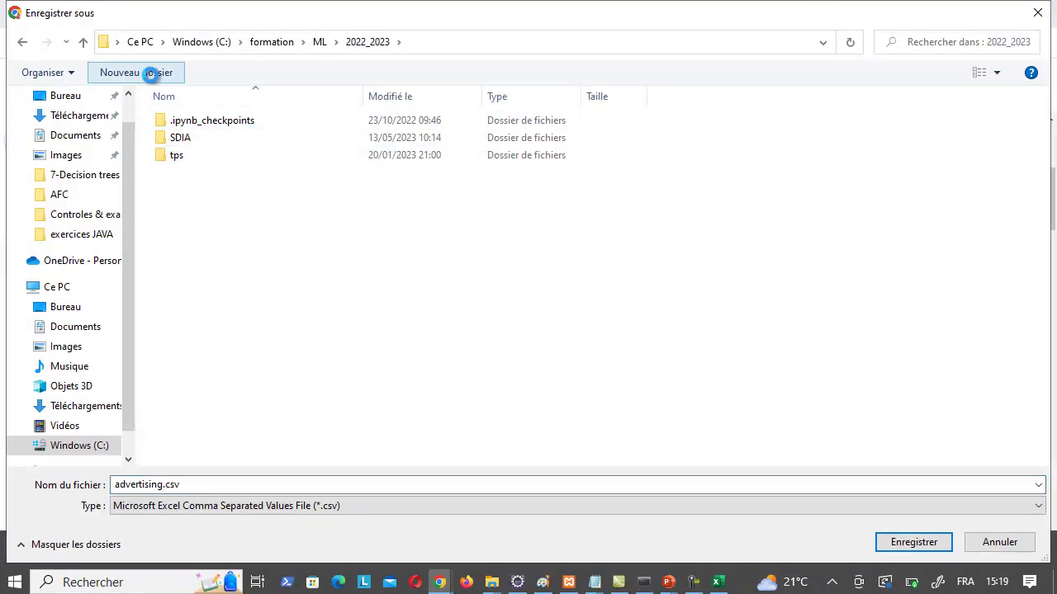
# Step: Create a folder named bdcc inside 2022_2023 and save advertising.csv in it
pyautogui.click(151, 73)
pyautogui.write('bd')
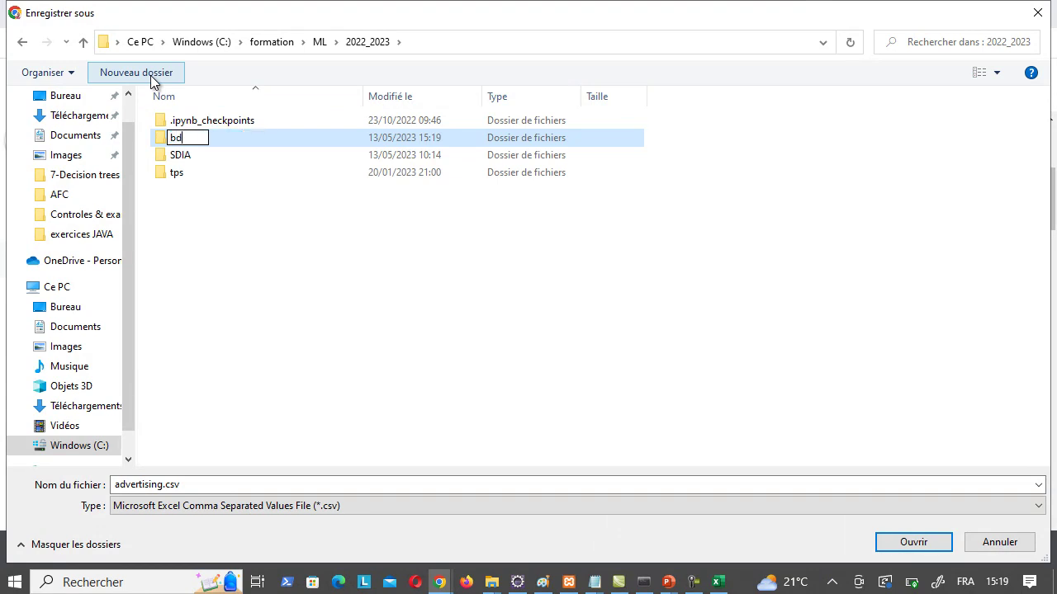
pyautogui.write('cc')
pyautogui.press('Return')
pyautogui.press('Return')
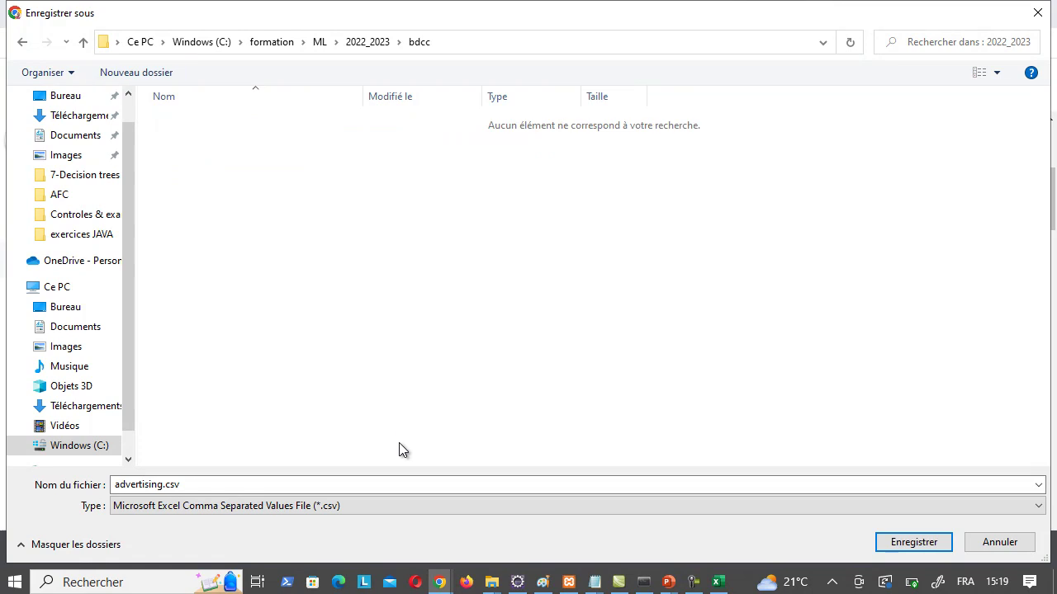
pyautogui.click(911, 545)
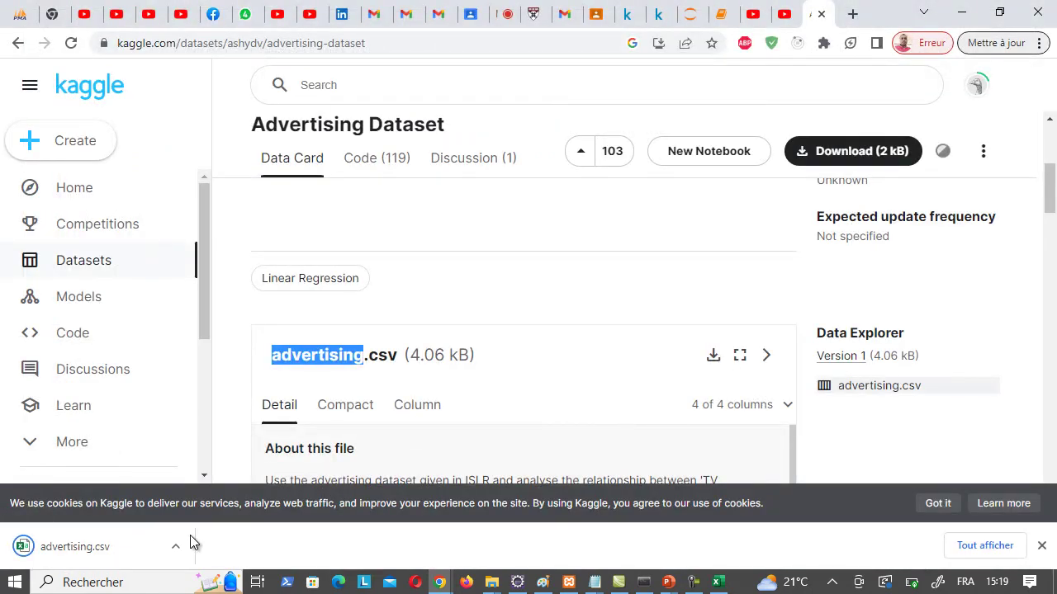
# Step: Show the downloaded advertising.csv in its folder, view its raw text maximized in Notepad, and close it
pyautogui.click(176, 545)
pyautogui.click(224, 489)
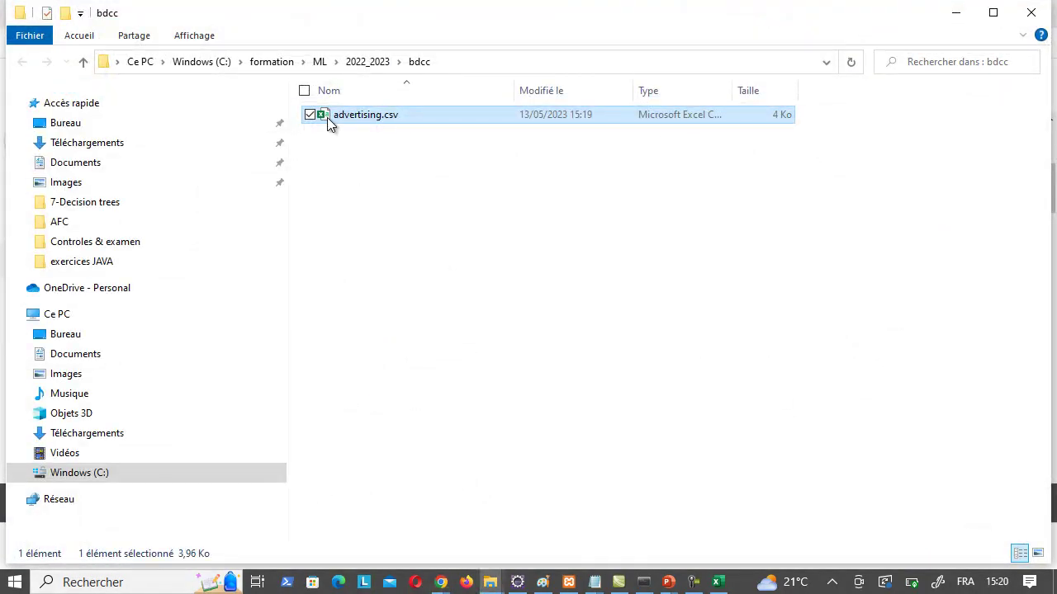
pyautogui.rightClick(327, 117)
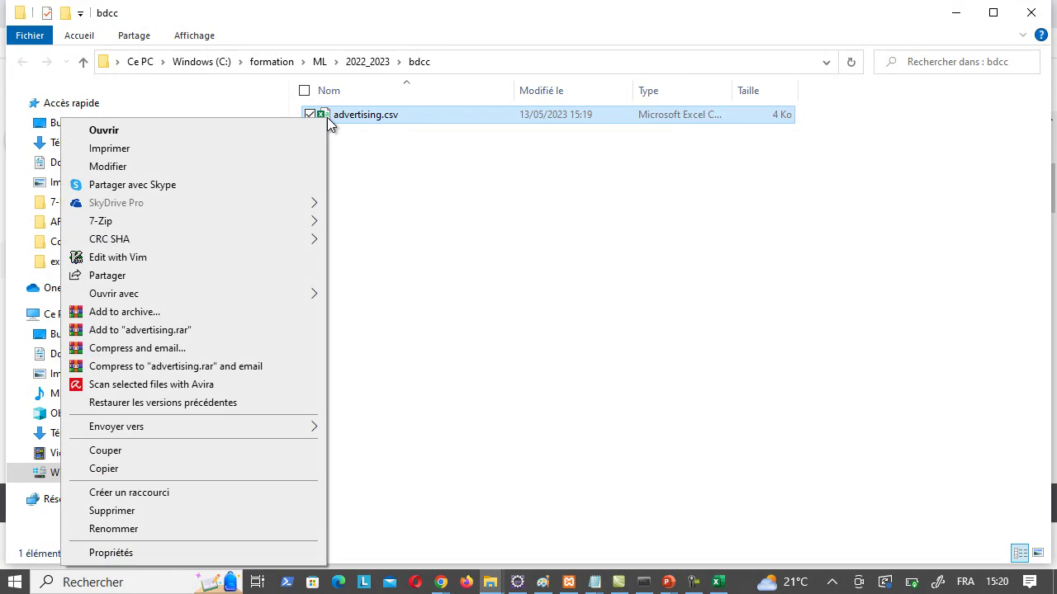
pyautogui.click(188, 170)
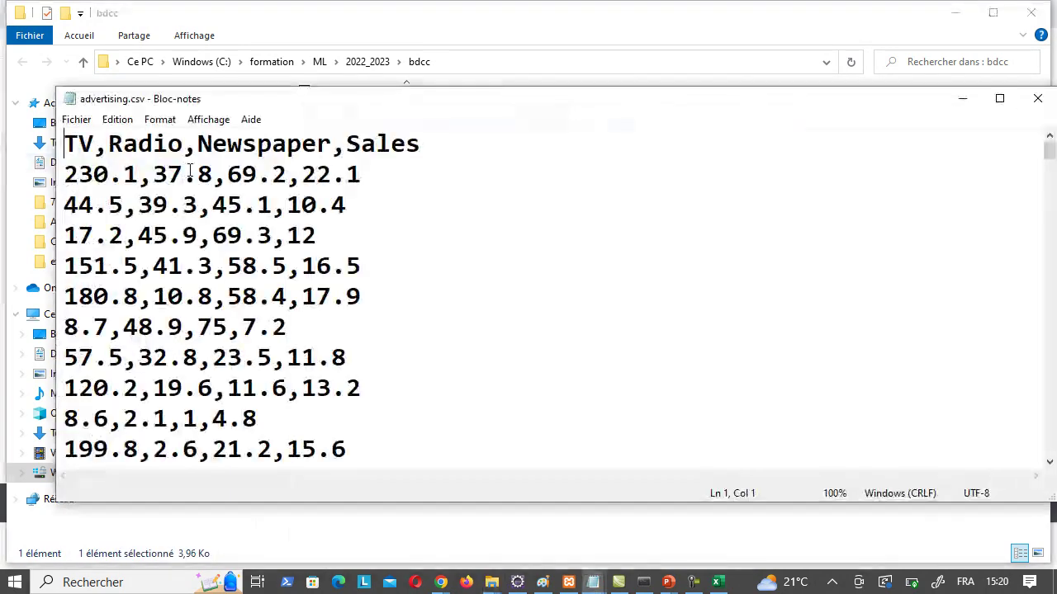
pyautogui.click(1000, 98)
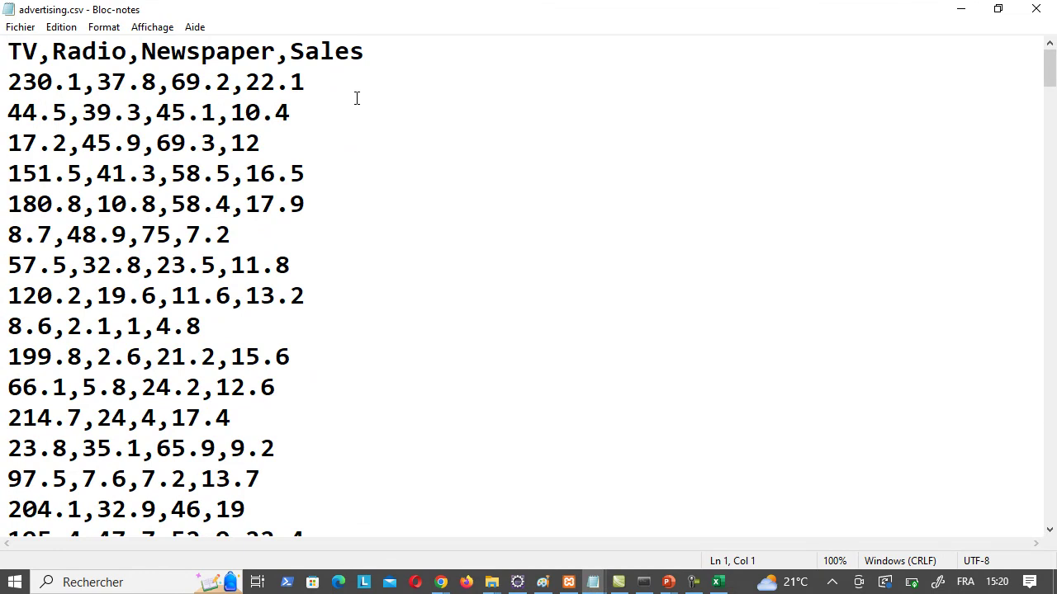
pyautogui.click(1032, 12)
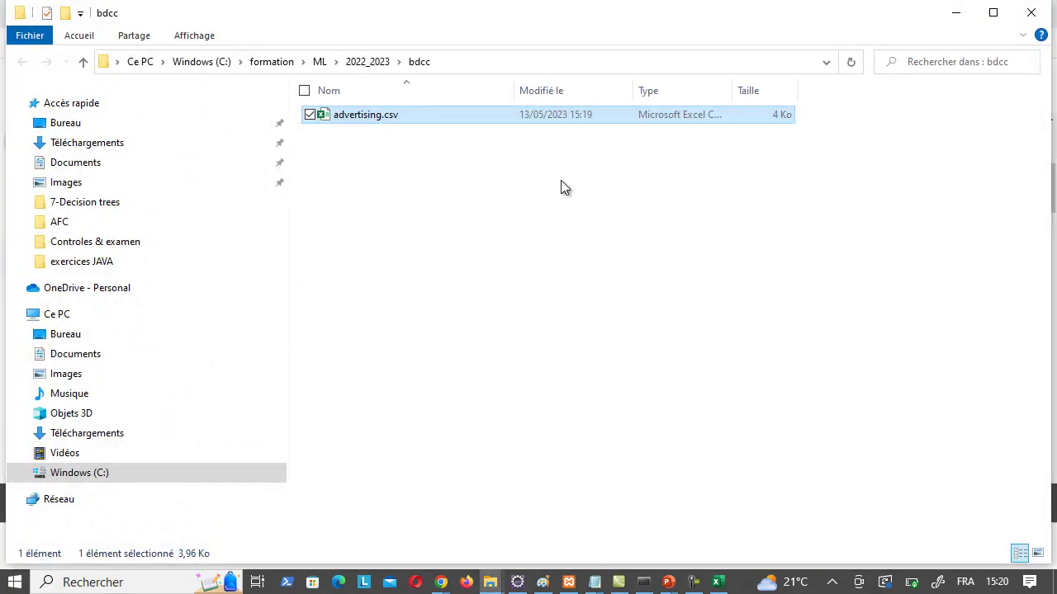
# Step: Reopen advertising.csv from the bdcc folder in Notepad
pyautogui.rightClick(363, 113)
pyautogui.click(167, 160)
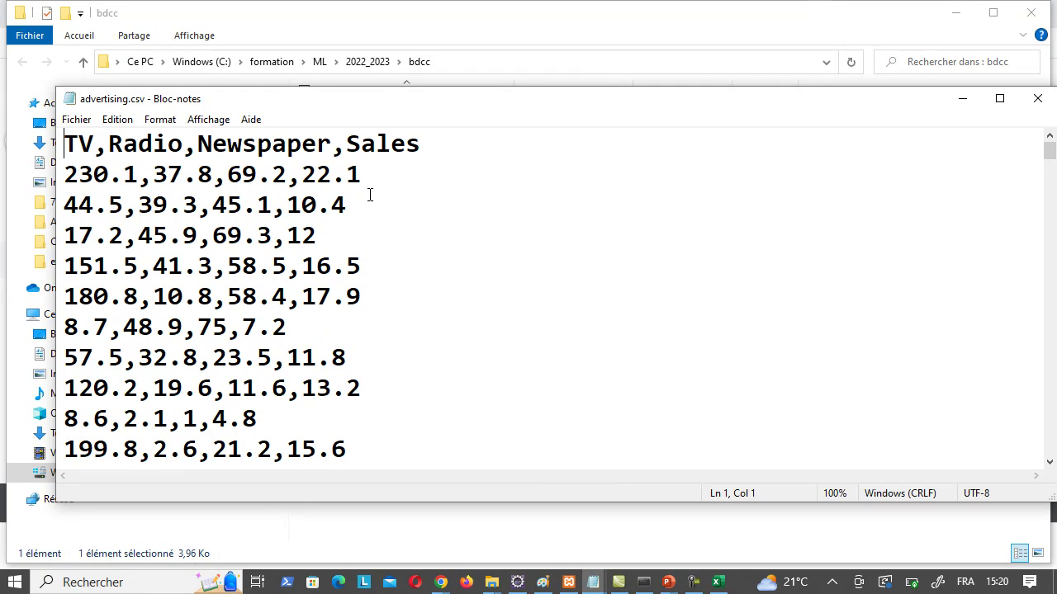
pyautogui.click(693, 582)
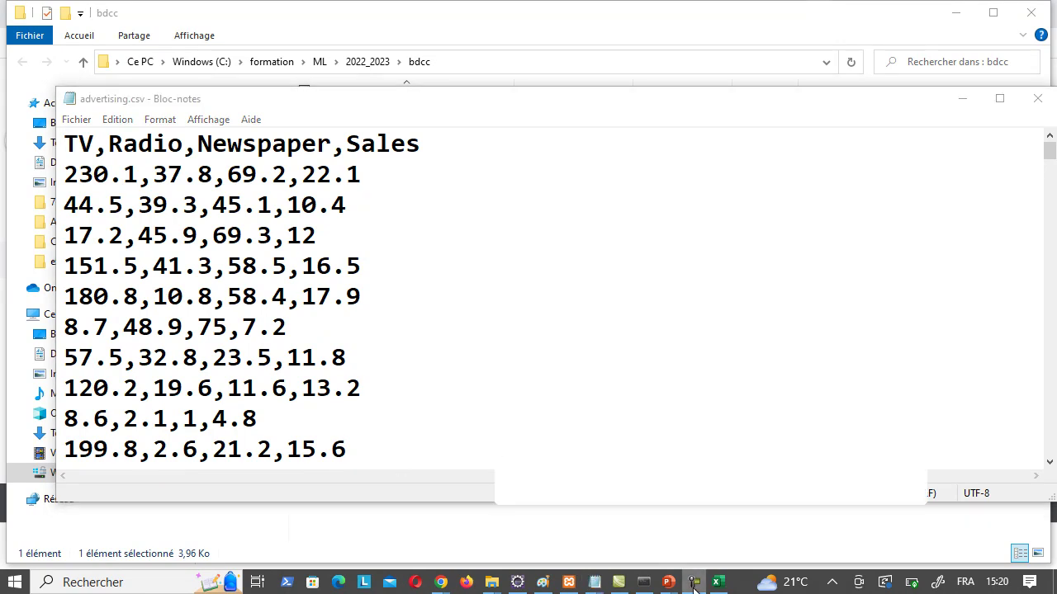
pyautogui.click(849, 466)
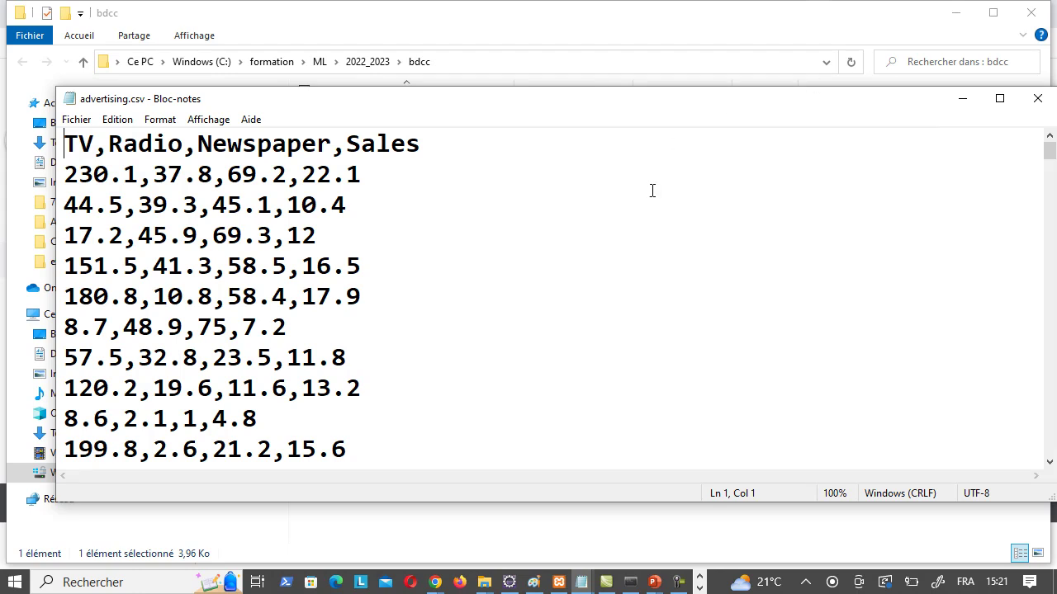
# Step: Highlight the TV, Radio and Newspaper features and point out Sales in the header row, and close the file
pyautogui.moveTo(330, 147); pyautogui.dragTo(74, 145)
pyautogui.moveTo(424, 144); pyautogui.dragTo(67, 154)
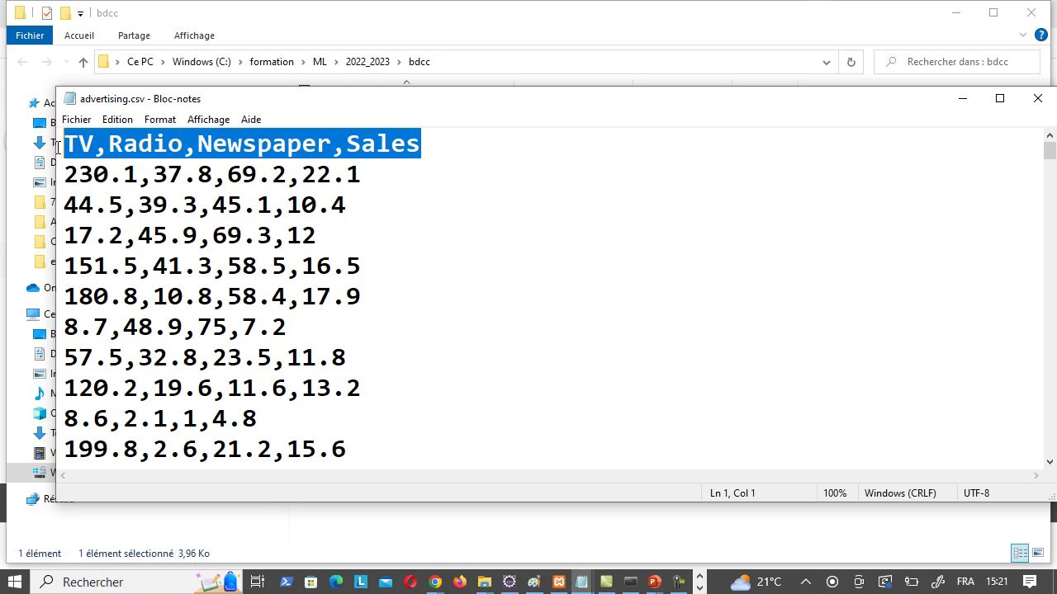
pyautogui.moveTo(331, 145); pyautogui.dragTo(65, 146)
pyautogui.tripleClick(380, 146)
pyautogui.click(381, 145)
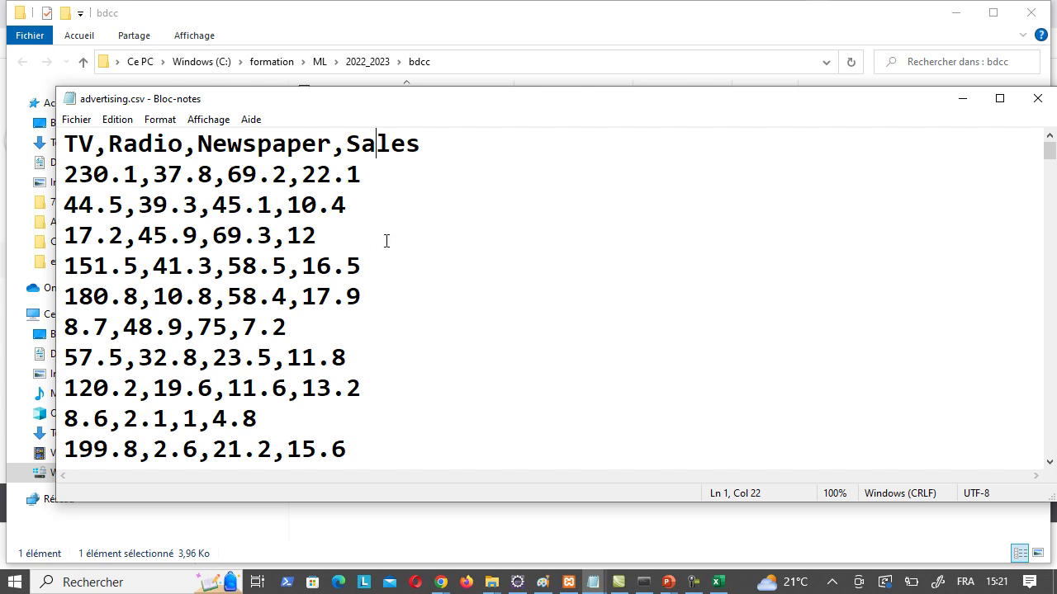
pyautogui.moveTo(336, 144); pyautogui.dragTo(64, 143)
pyautogui.click(376, 142)
pyautogui.click(451, 144)
pyautogui.click(1040, 103)
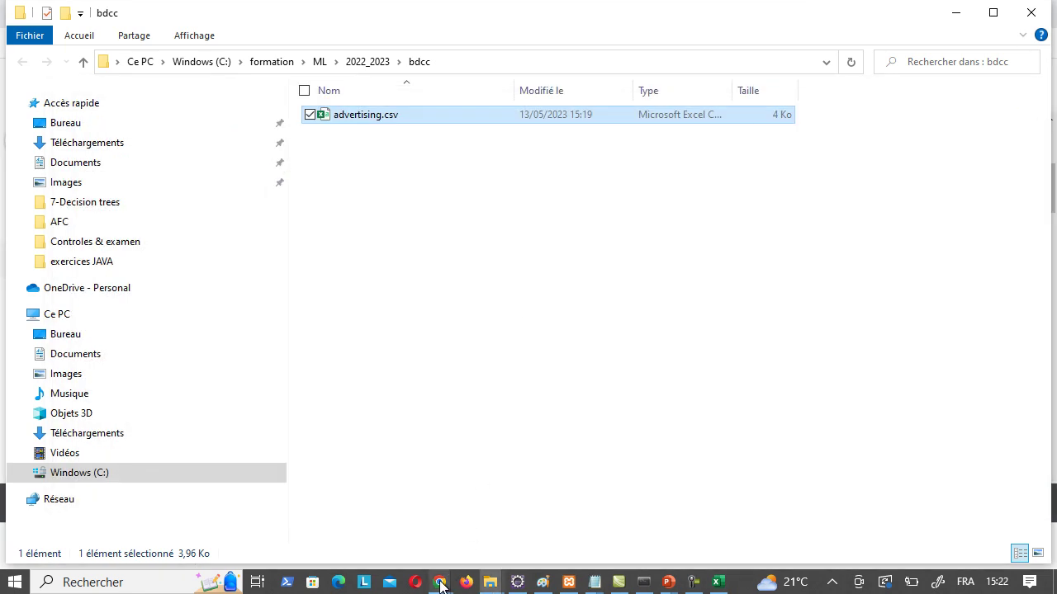
# Step: Return to the Kaggle page in Chrome and examine the column histograms and data preview of advertising.csv
pyautogui.moveTo(440, 585)
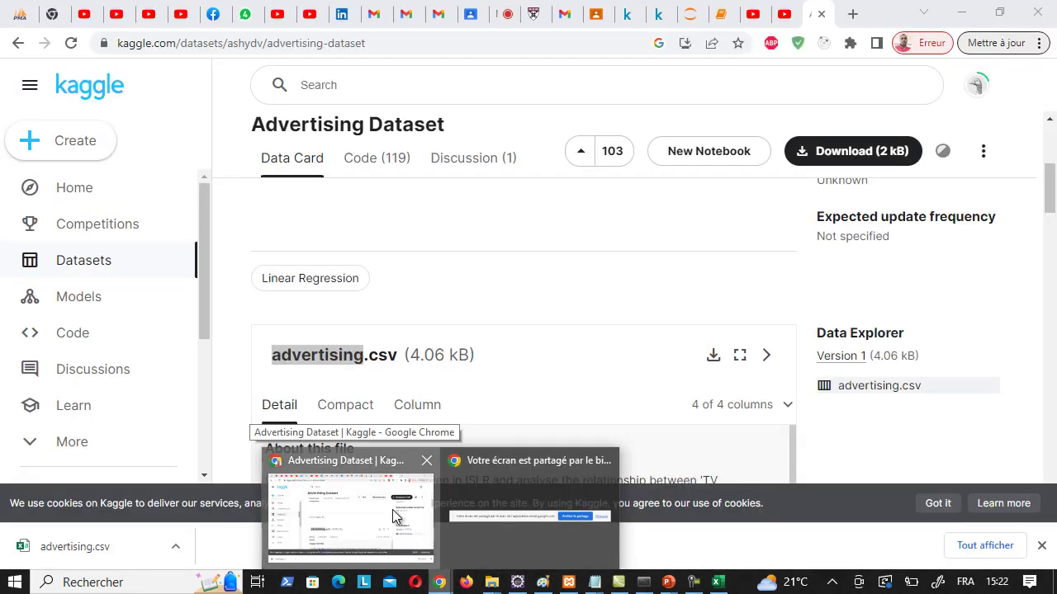
pyautogui.click(392, 509)
pyautogui.click(516, 290)
pyautogui.scroll(-2, 516, 290)
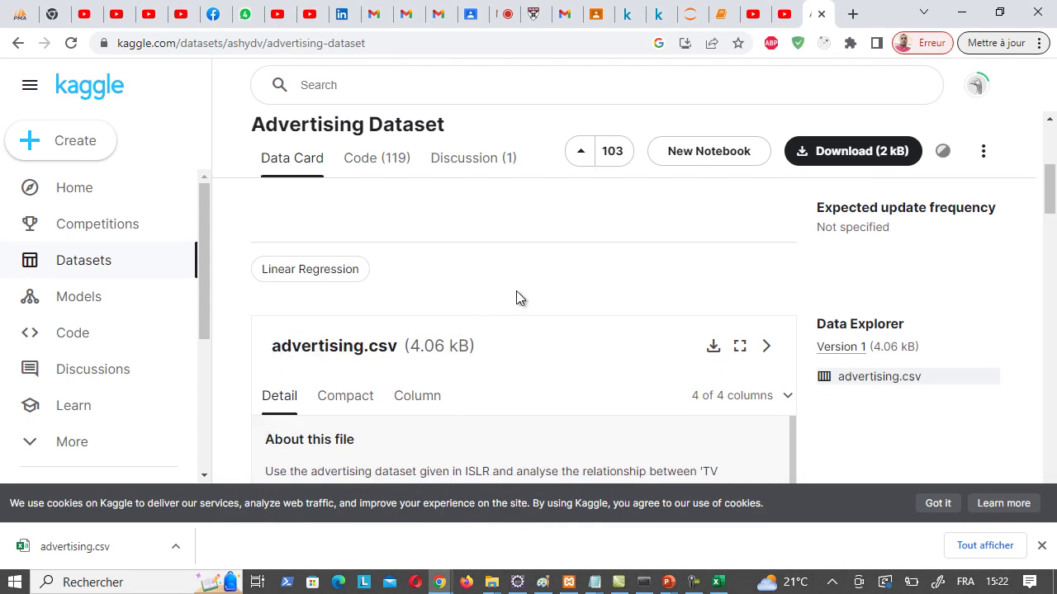
pyautogui.scroll(-3, 516, 297)
pyautogui.scroll(1, 516, 297)
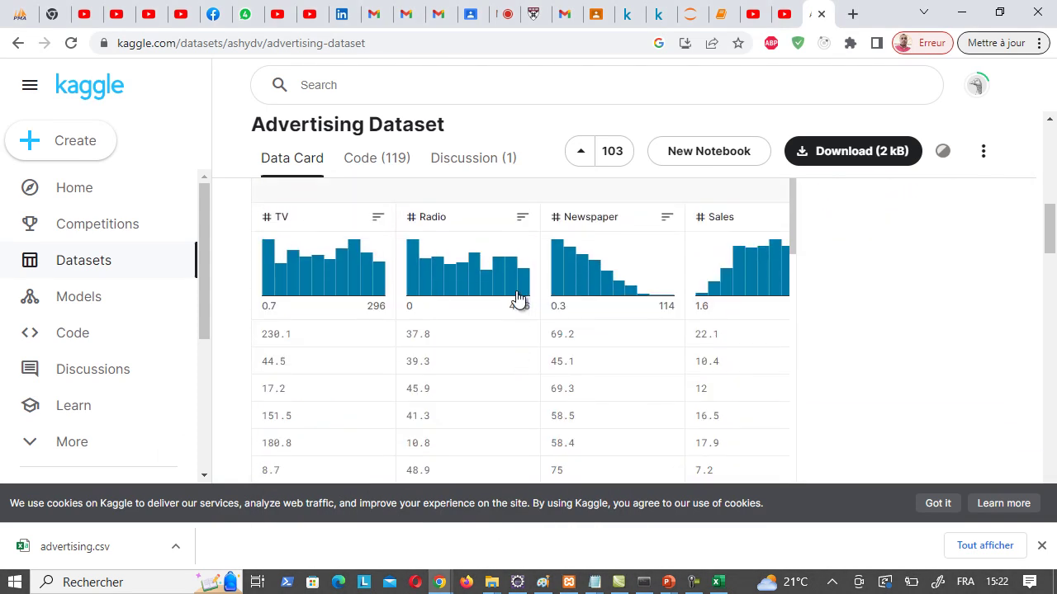
# Step: Switch to the Google Meet call, admit the waiting participant, and return to the Kaggle dataset page
pyautogui.scroll(2, 518, 298)
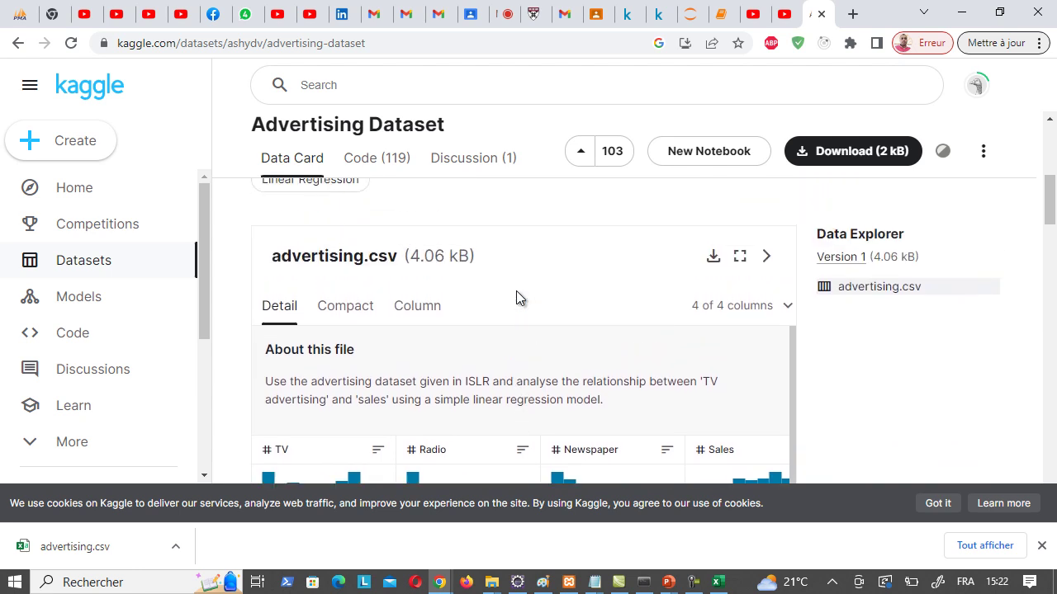
pyautogui.scroll(-2, 516, 291)
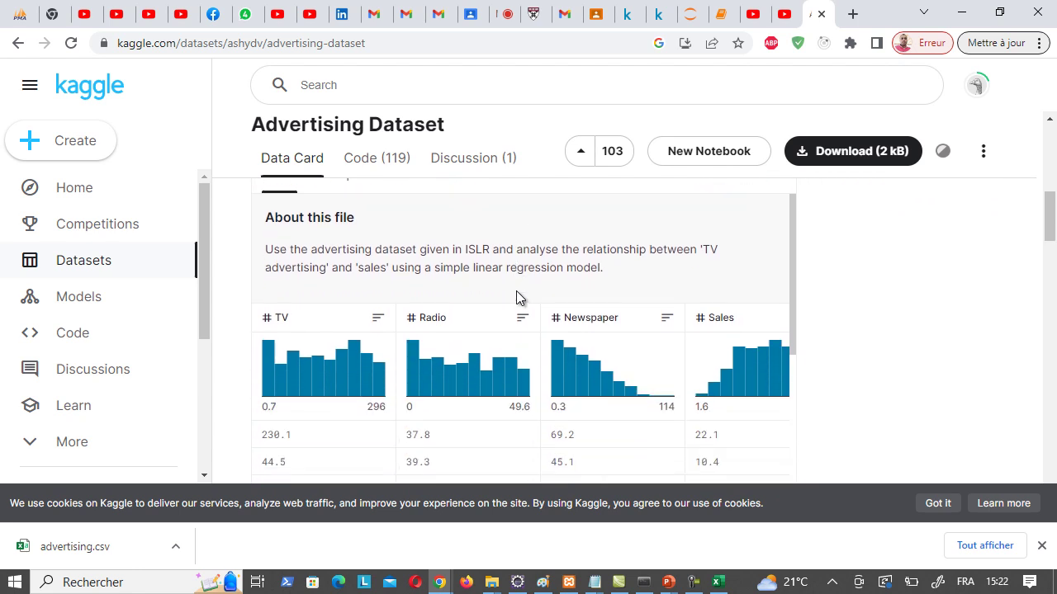
pyautogui.click(502, 16)
pyautogui.click(682, 157)
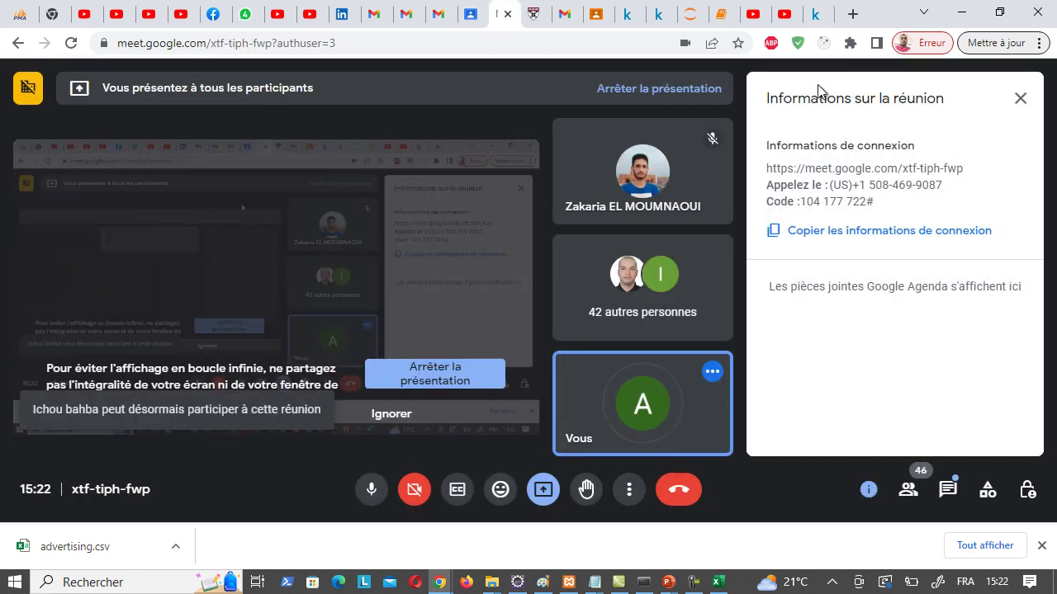
pyautogui.click(816, 14)
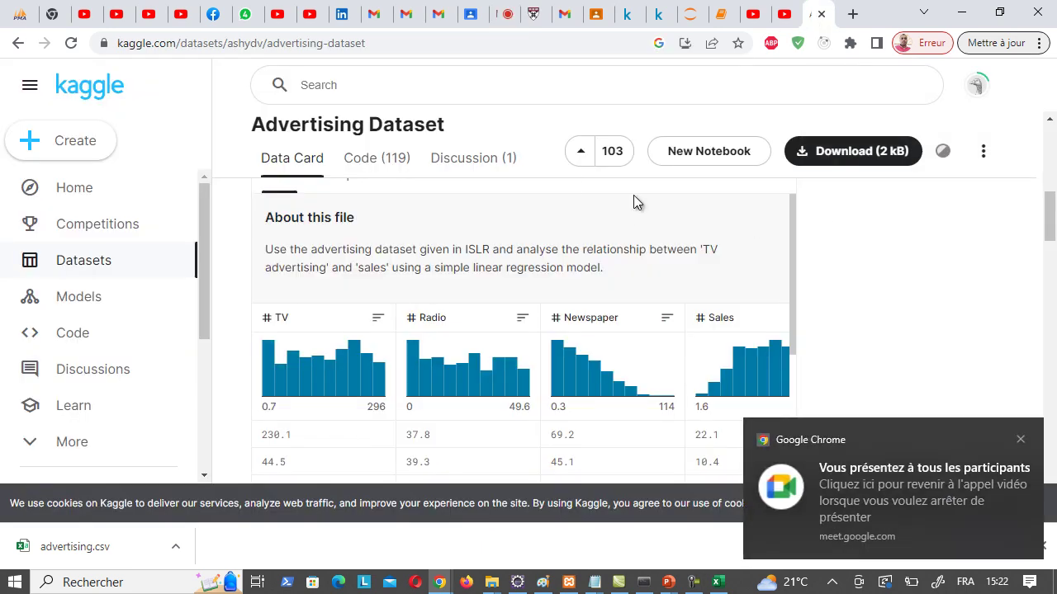
# Step: Open the Sales Prediction (Simple Linear Regression) notebook from the code examples on the Advertising Dataset page
pyautogui.moveTo(1049, 206)
pyautogui.mouseDown()
pyautogui.moveTo(1050, 228)
pyautogui.moveTo(1049, 208)
pyautogui.mouseUp()
pyautogui.moveTo(336, 256)
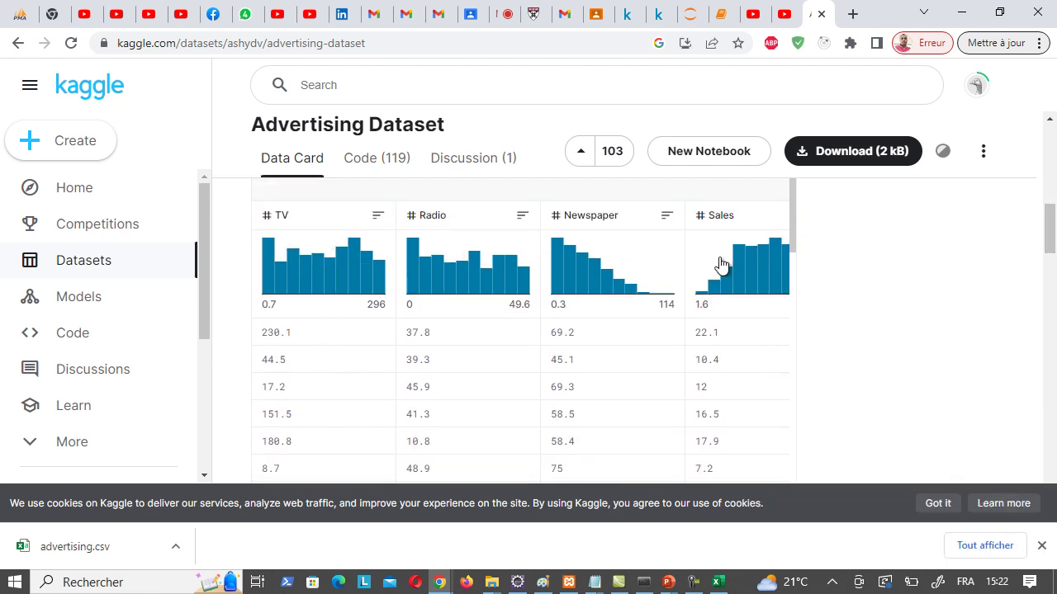
pyautogui.moveTo(1048, 220); pyautogui.dragTo(1028, 436)
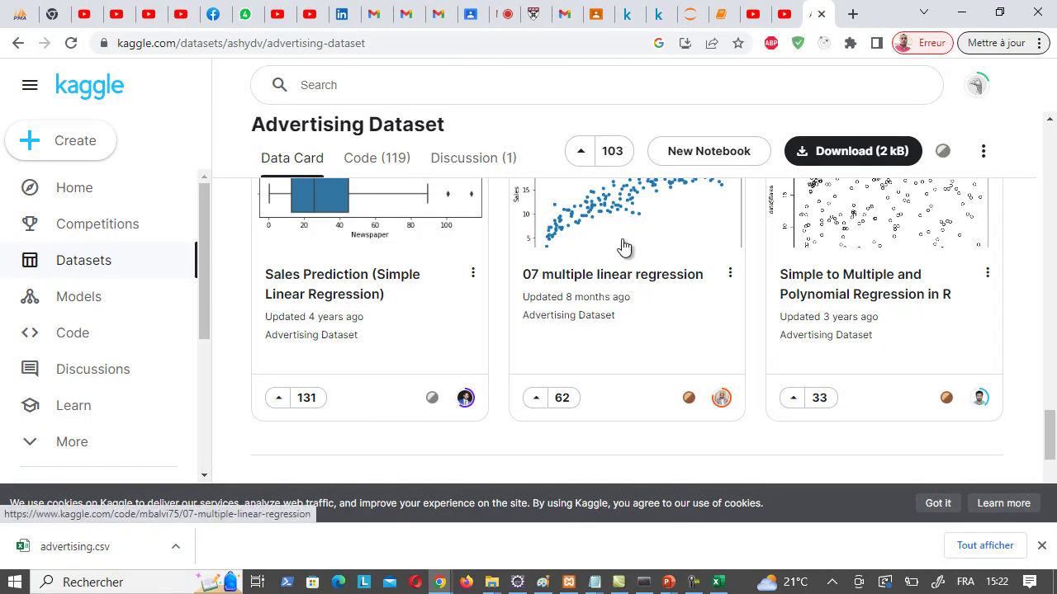
pyautogui.click(355, 283)
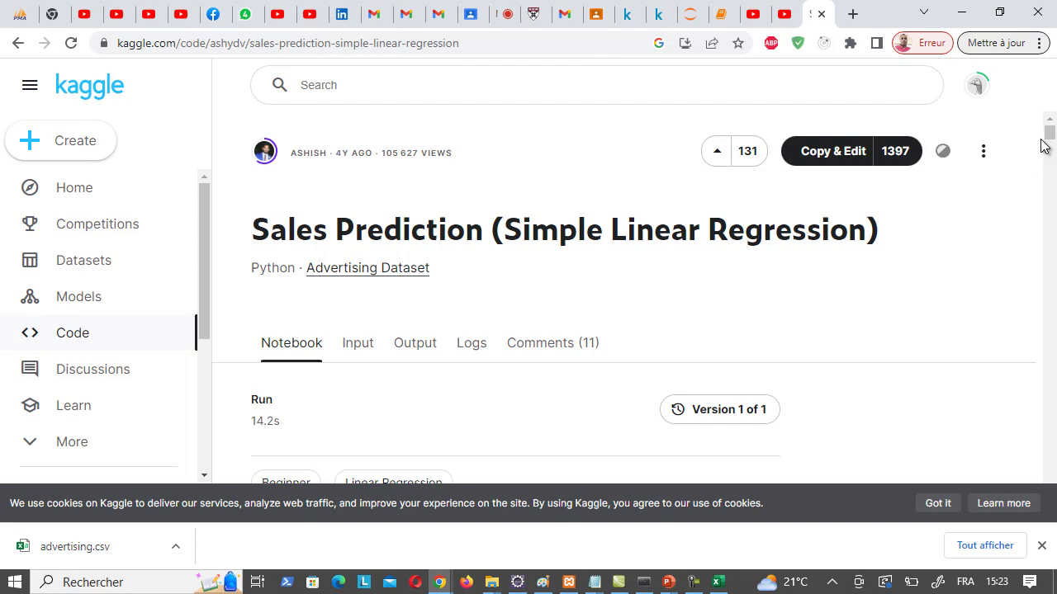
# Step: Highlight the warnings, numpy, pandas, matplotlib and seaborn imports in the notebook's first code cell
pyautogui.moveTo(1047, 134)
pyautogui.mouseDown()
pyautogui.moveTo(1049, 160)
pyautogui.moveTo(1048, 128)
pyautogui.mouseUp()
pyautogui.scroll(-5, 490, 309)
pyautogui.scroll(-3, 489, 308)
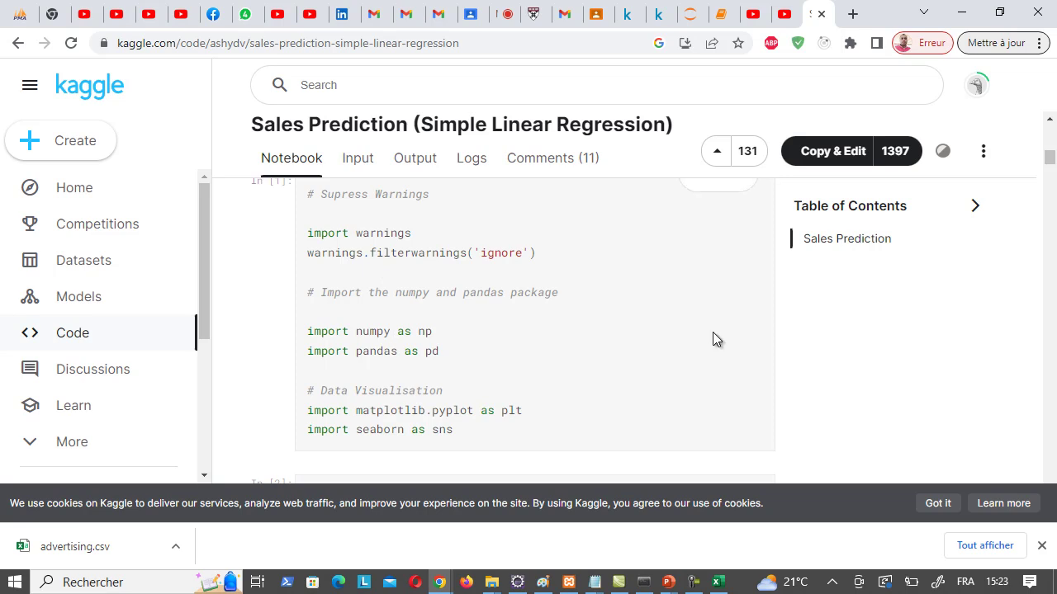
pyautogui.moveTo(307, 233); pyautogui.dragTo(469, 428)
pyautogui.click(630, 328)
# Step: Highlight the code in the second cell that reads advertising.csv into a DataFrame and displays its head
pyautogui.scroll(-1, 630, 329)
pyautogui.scroll(-2, 630, 335)
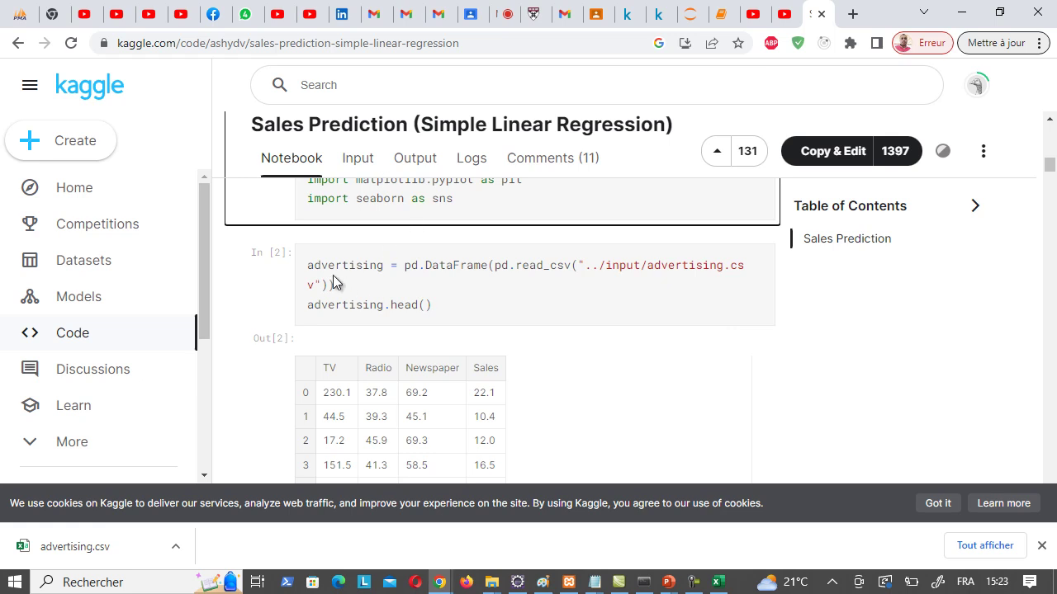
pyautogui.moveTo(308, 266); pyautogui.dragTo(429, 302)
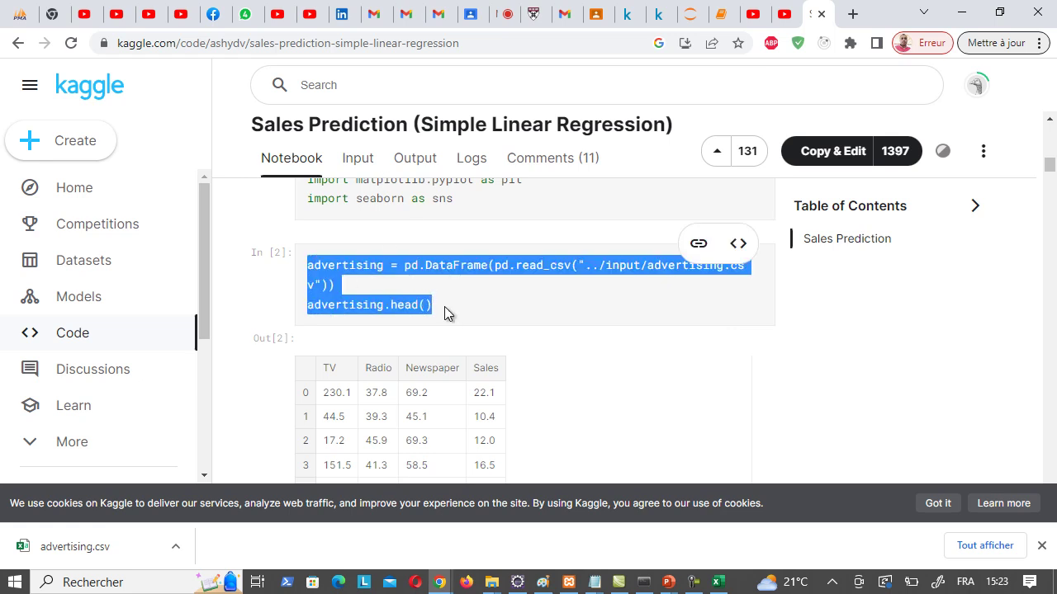
pyautogui.click(445, 310)
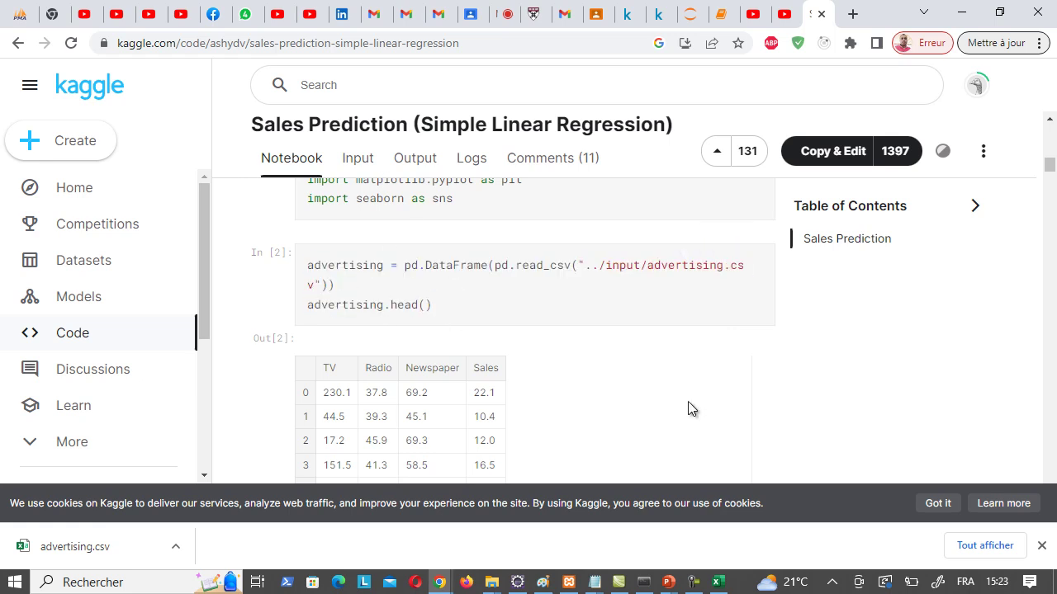
# Step: Examine the Data Inspection section with the shape, info and describe outputs and the null-value check
pyautogui.scroll(-5, 691, 408)
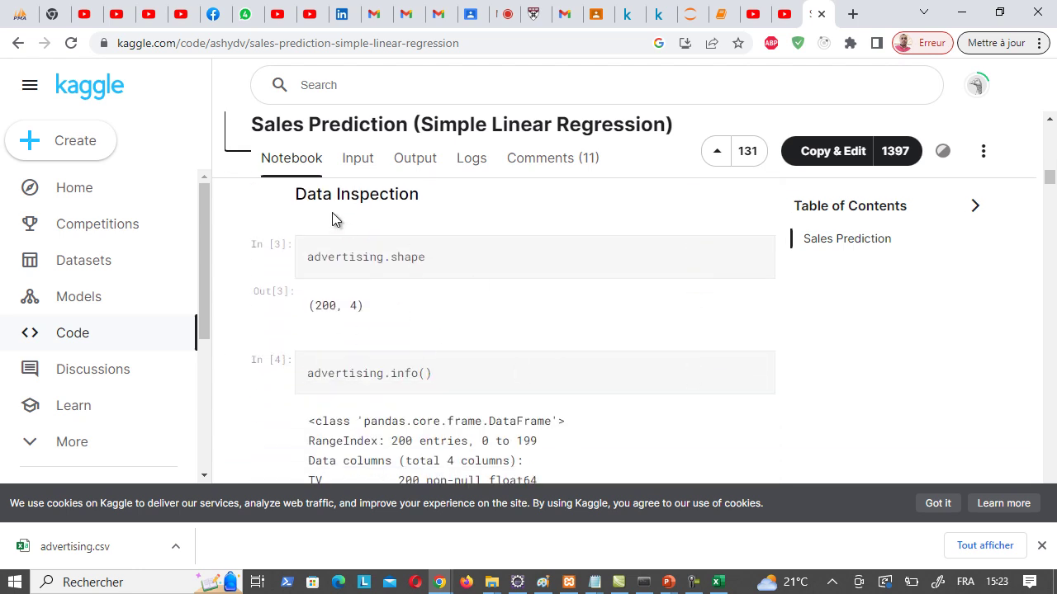
pyautogui.scroll(-4, 566, 468)
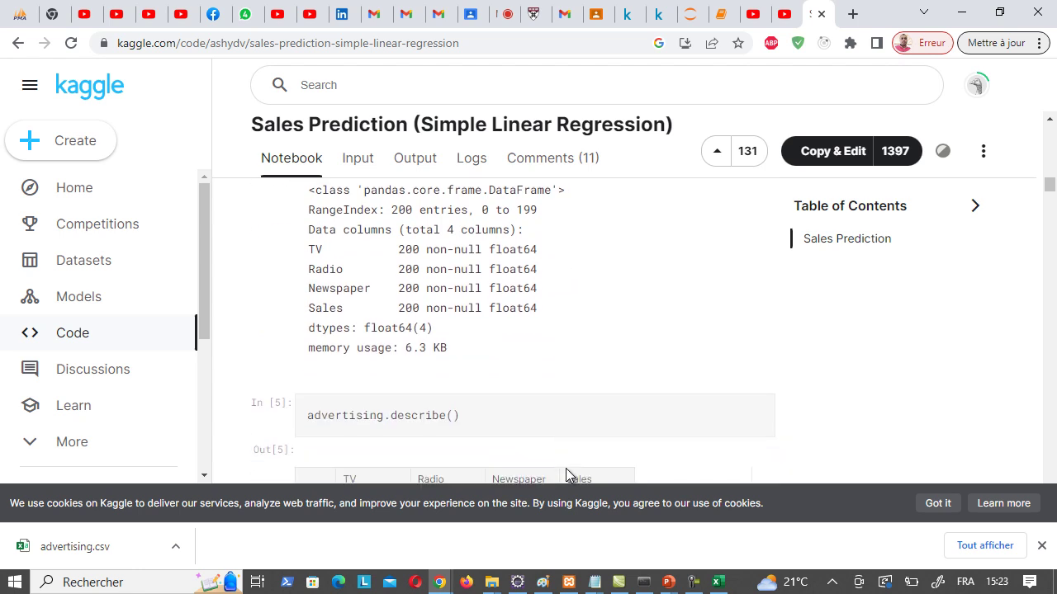
pyautogui.scroll(-10, 566, 468)
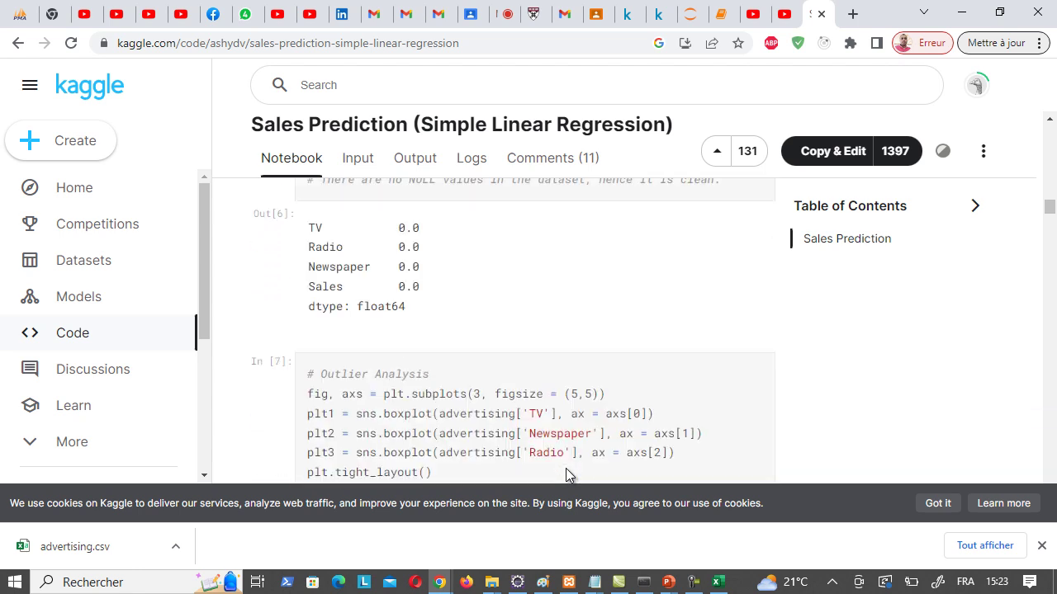
# Step: Examine the Outlier Analysis code and its TV, Newspaper and Radio box plots
pyautogui.scroll(-4, 565, 468)
pyautogui.scroll(1, 566, 469)
pyautogui.scroll(6, 566, 468)
pyautogui.scroll(-3, 566, 468)
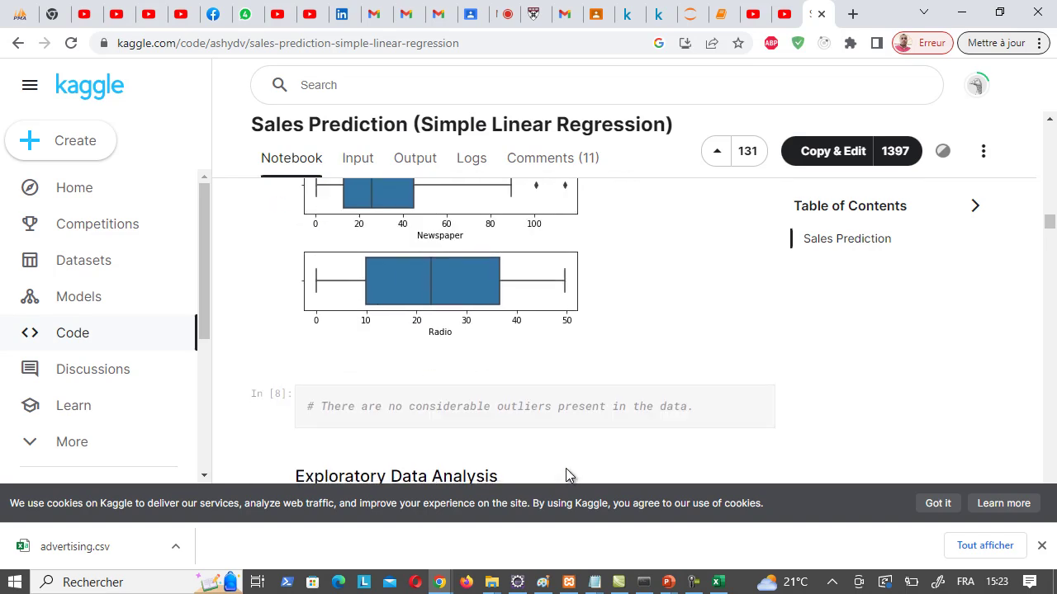
pyautogui.scroll(-1, 566, 475)
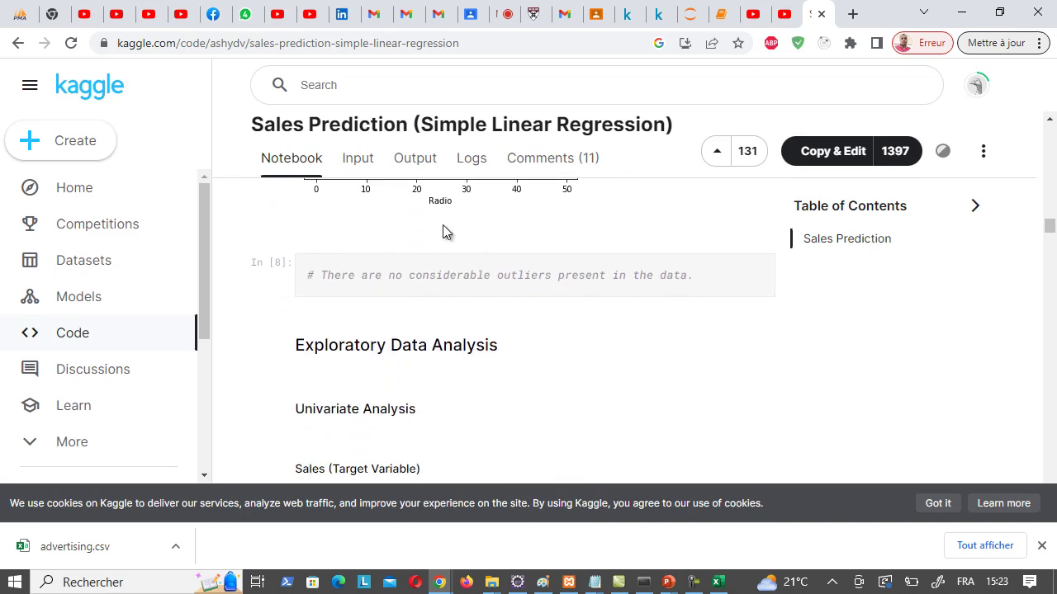
pyautogui.scroll(5, 442, 231)
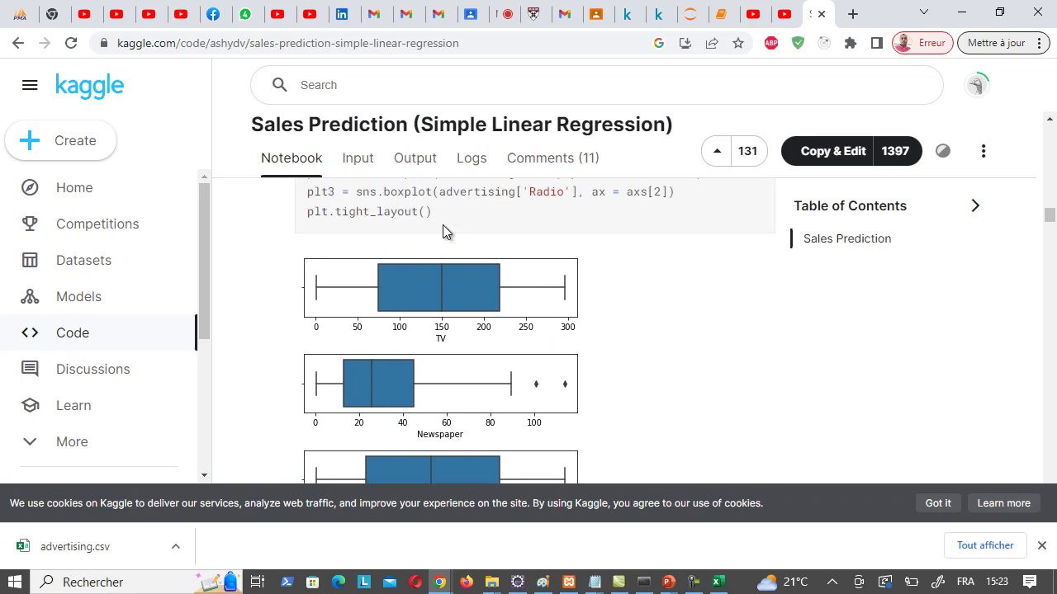
pyautogui.scroll(1, 442, 231)
pyautogui.scroll(1, 442, 231)
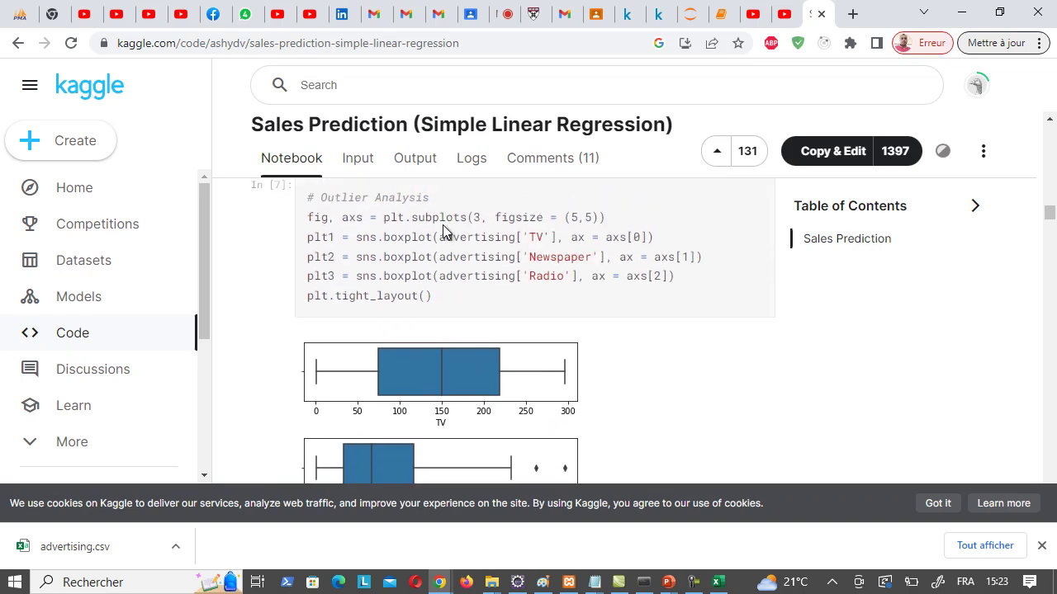
pyautogui.scroll(-3, 443, 231)
pyautogui.scroll(-1, 444, 232)
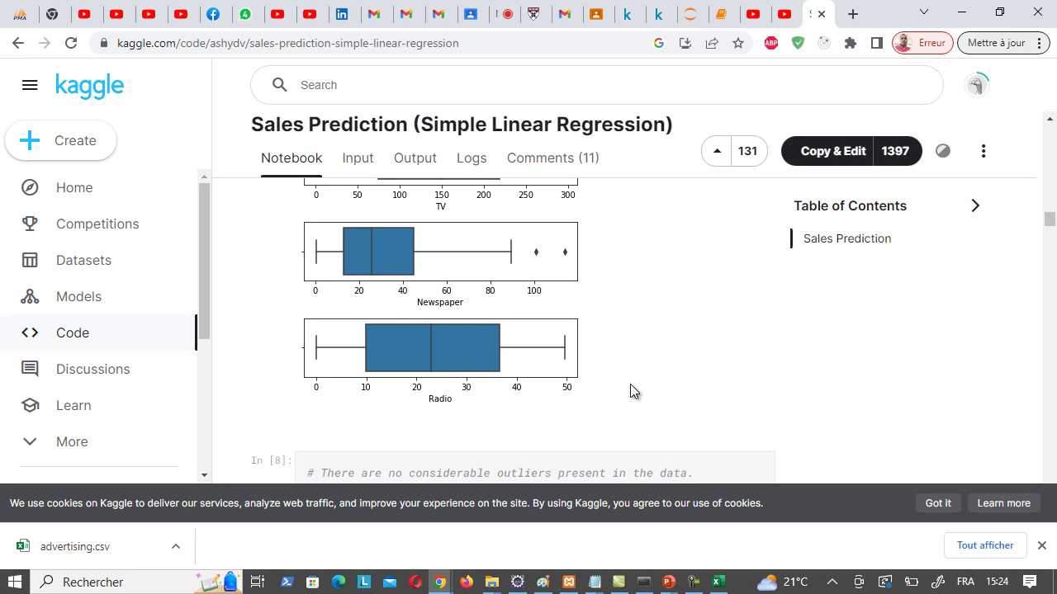
# Step: Highlight the Exploratory Data Analysis heading and examine the scatter plots of Sales against TV, Newspaper and Radio
pyautogui.scroll(-3, 630, 390)
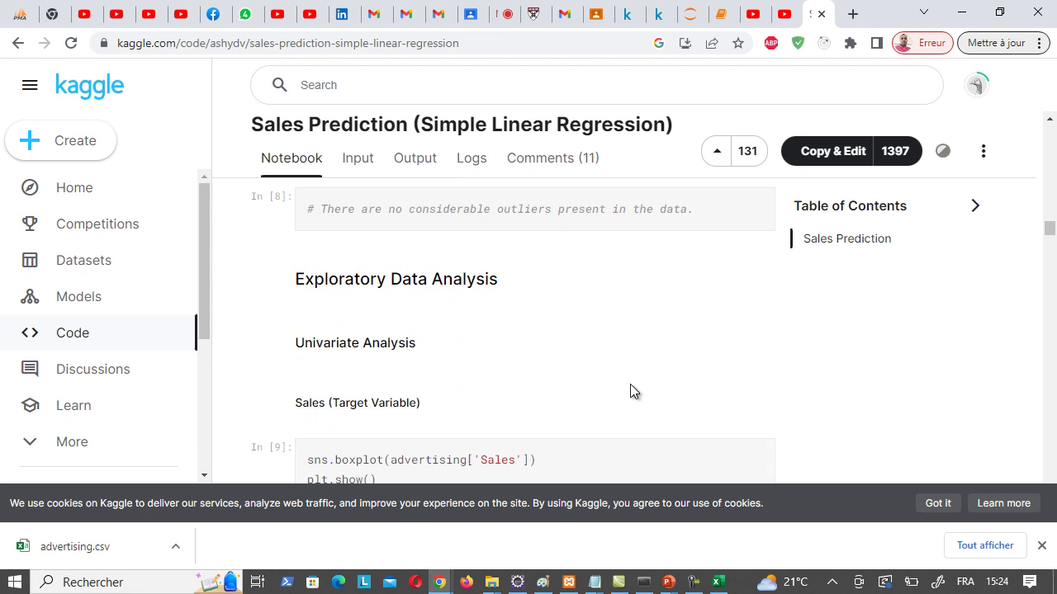
pyautogui.moveTo(516, 281); pyautogui.dragTo(417, 279)
pyautogui.scroll(-3, 260, 269)
pyautogui.scroll(-5, 259, 268)
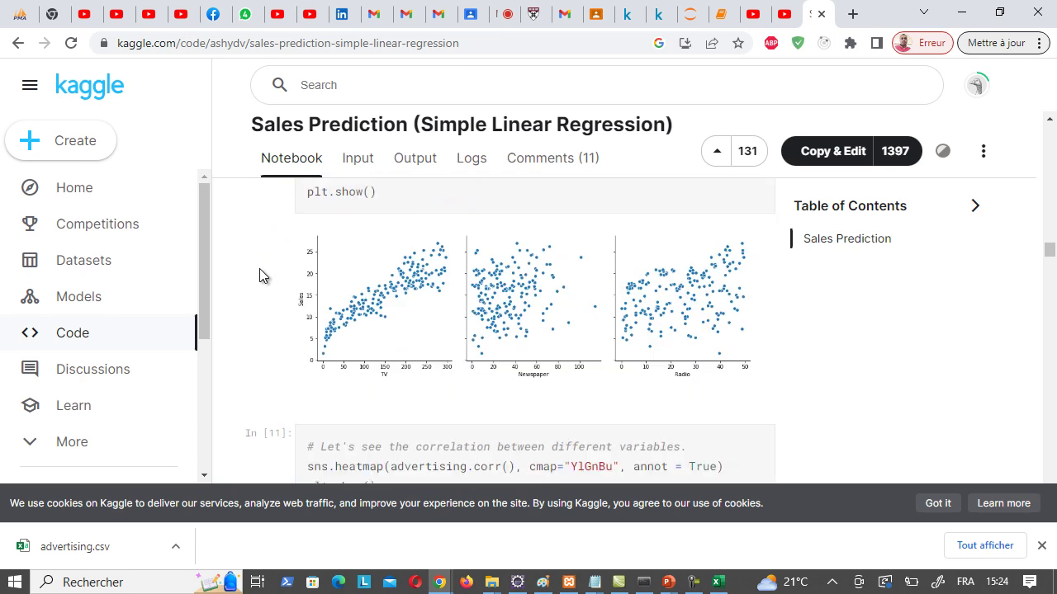
pyautogui.scroll(2, 259, 268)
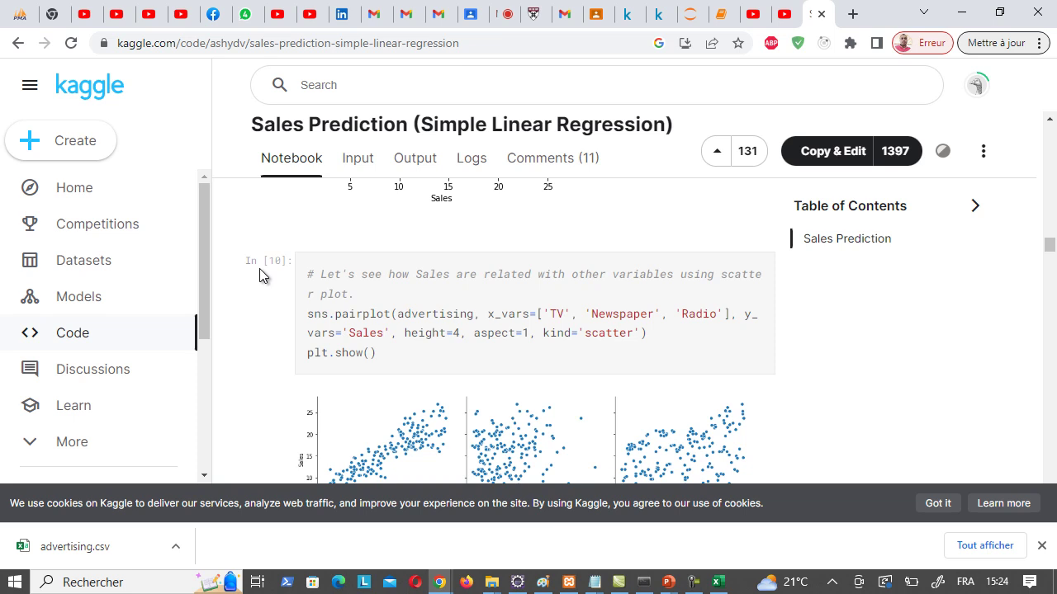
pyautogui.scroll(-1, 260, 275)
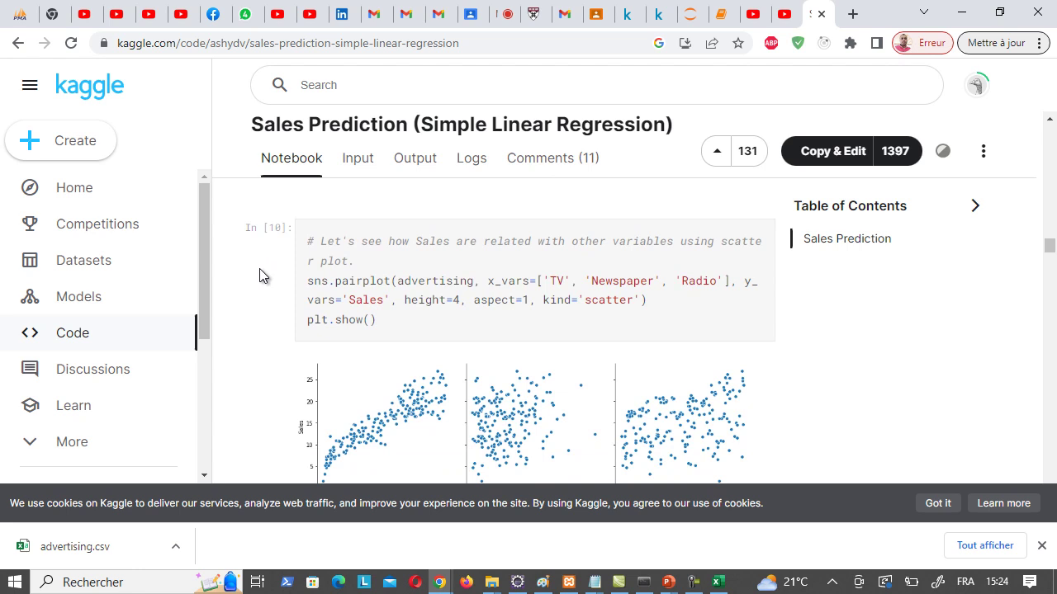
# Step: Examine the correlation heatmap of the advertising variables and the note on choosing TV as the feature
pyautogui.scroll(-3, 260, 269)
pyautogui.scroll(-5, 259, 275)
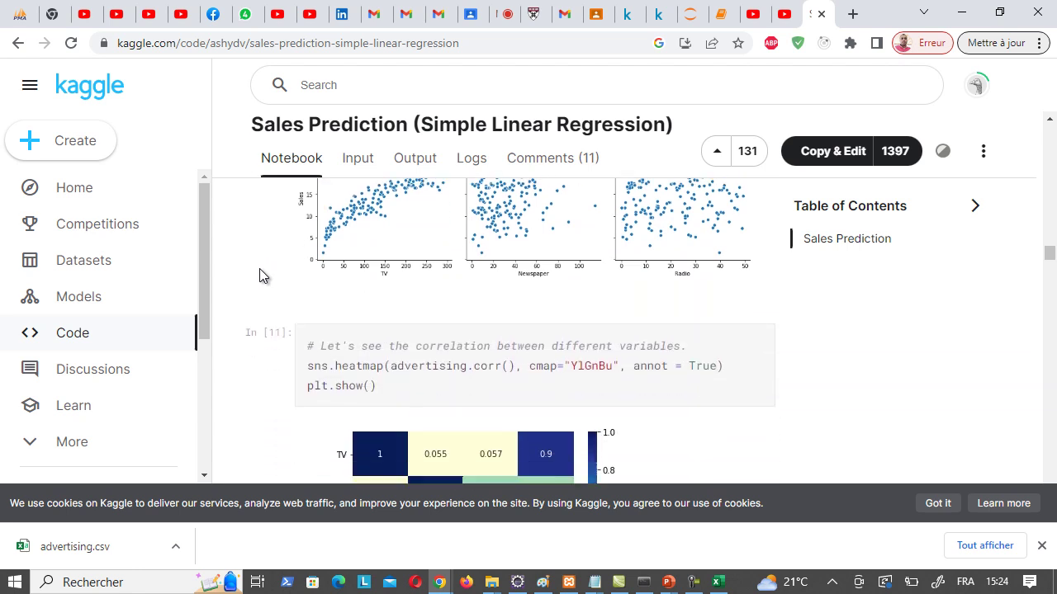
pyautogui.scroll(-4, 259, 275)
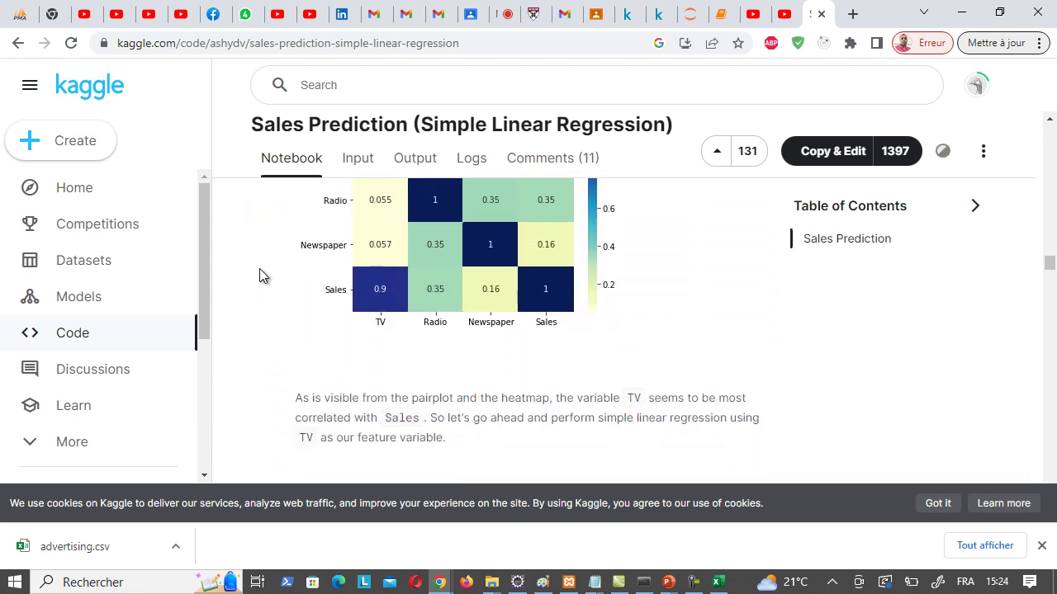
# Step: Examine the Model Building section, from the train-test split and OLS fit to the fitted regression line plot
pyautogui.scroll(-2, 260, 275)
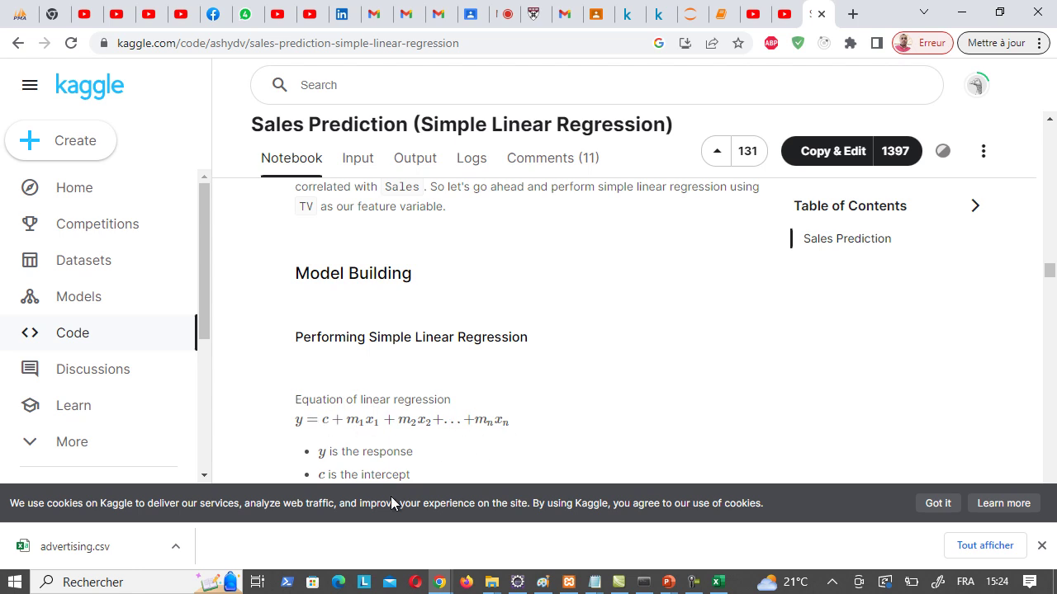
pyautogui.scroll(-8, 393, 503)
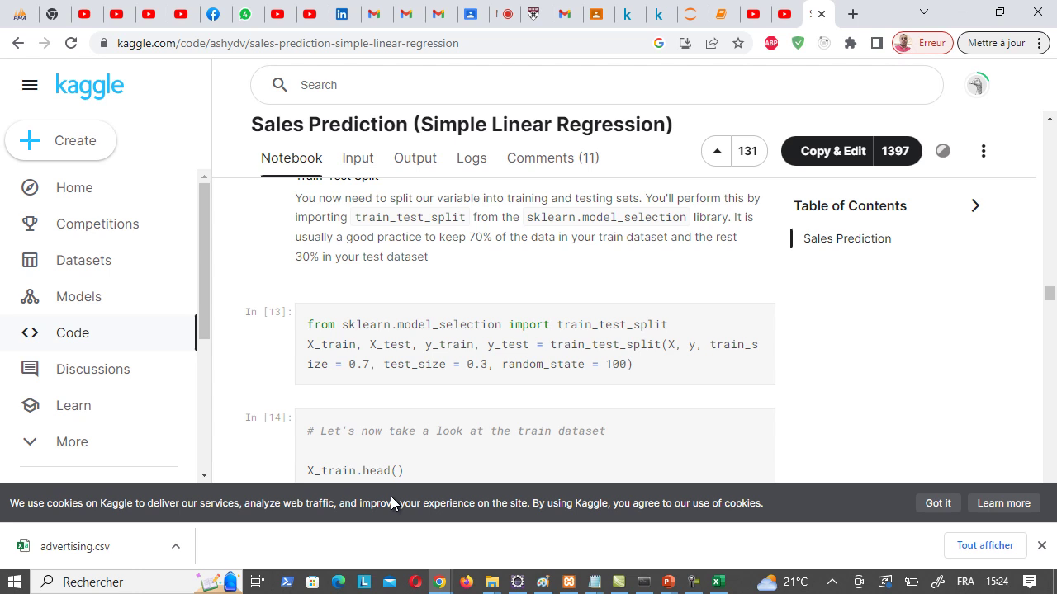
pyautogui.scroll(-10, 392, 504)
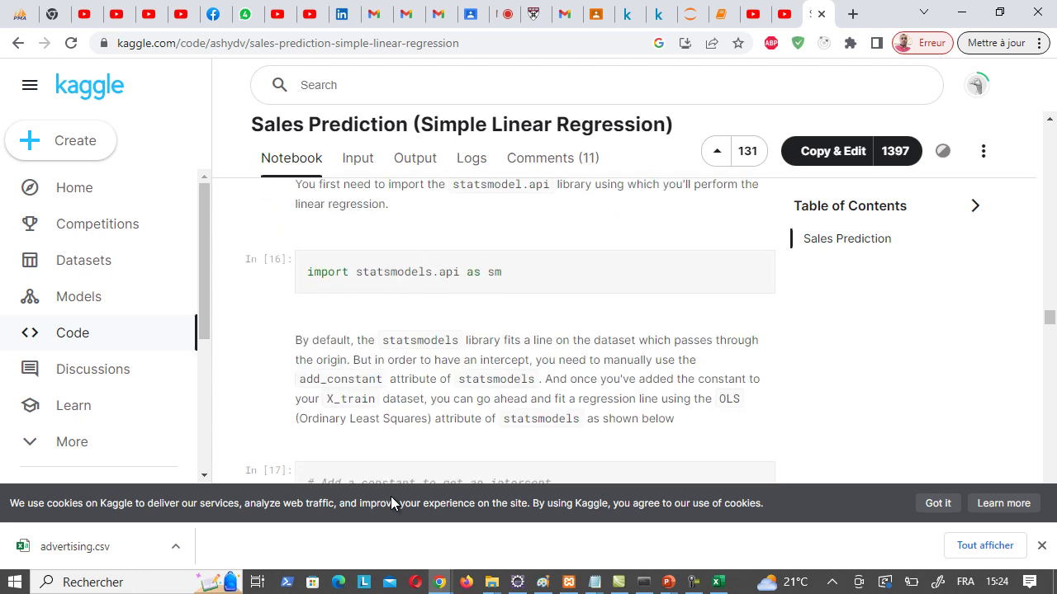
pyautogui.scroll(-10, 392, 503)
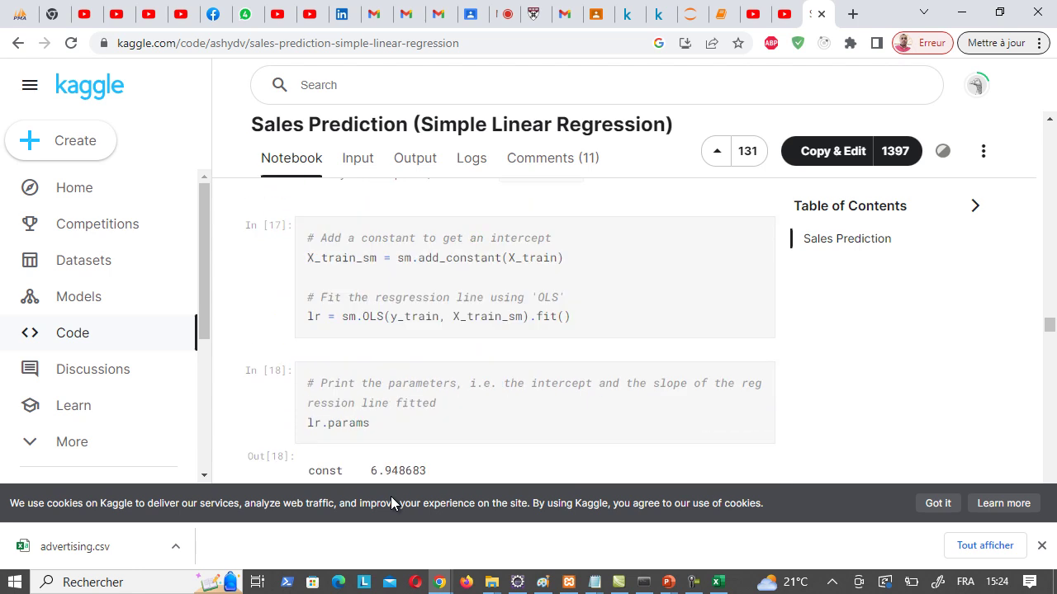
pyautogui.scroll(-10, 392, 504)
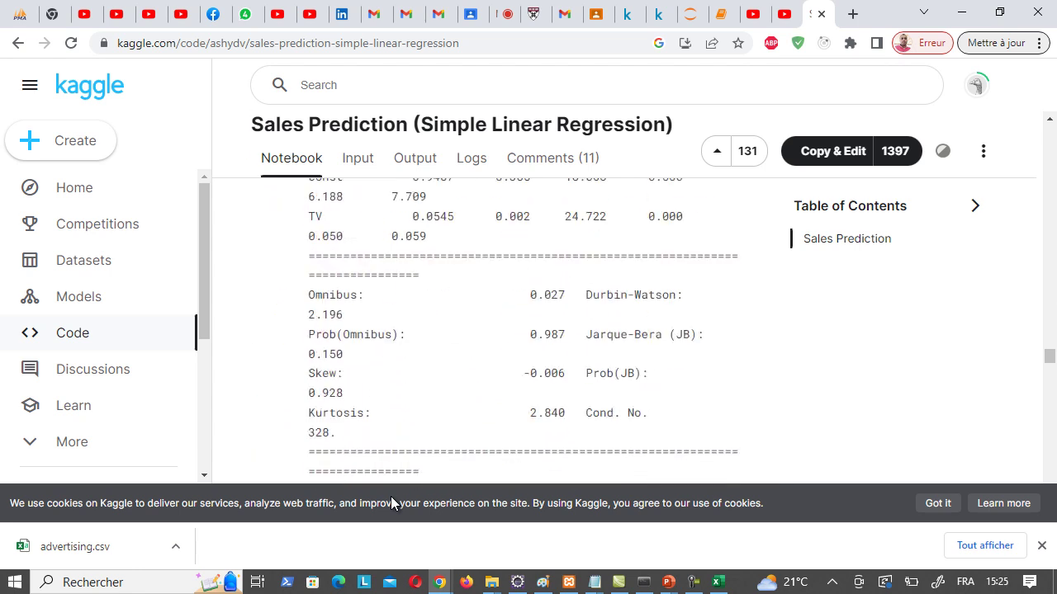
pyautogui.scroll(-10, 392, 504)
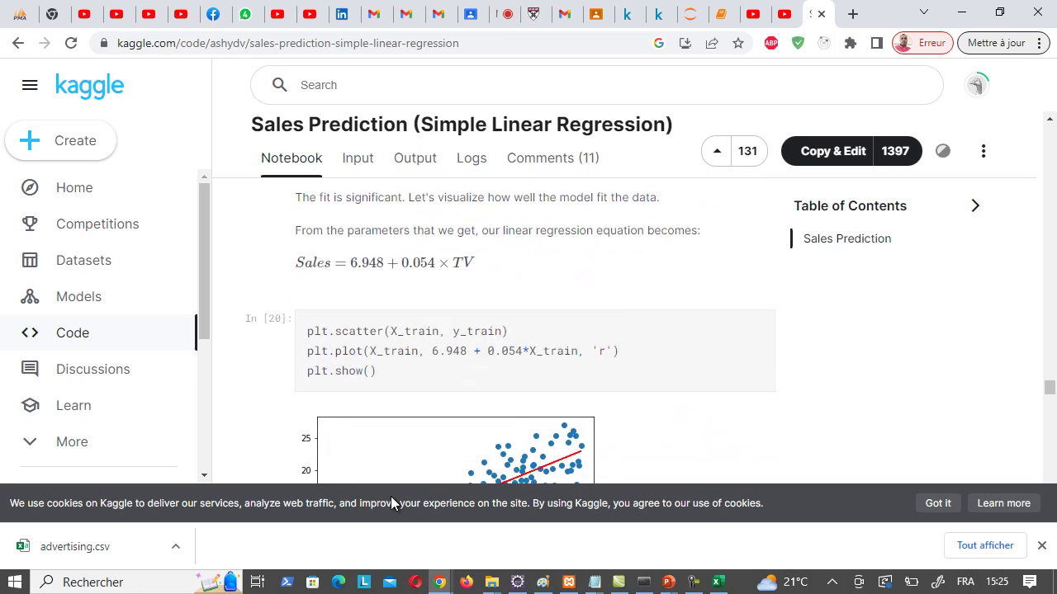
pyautogui.scroll(1, 392, 504)
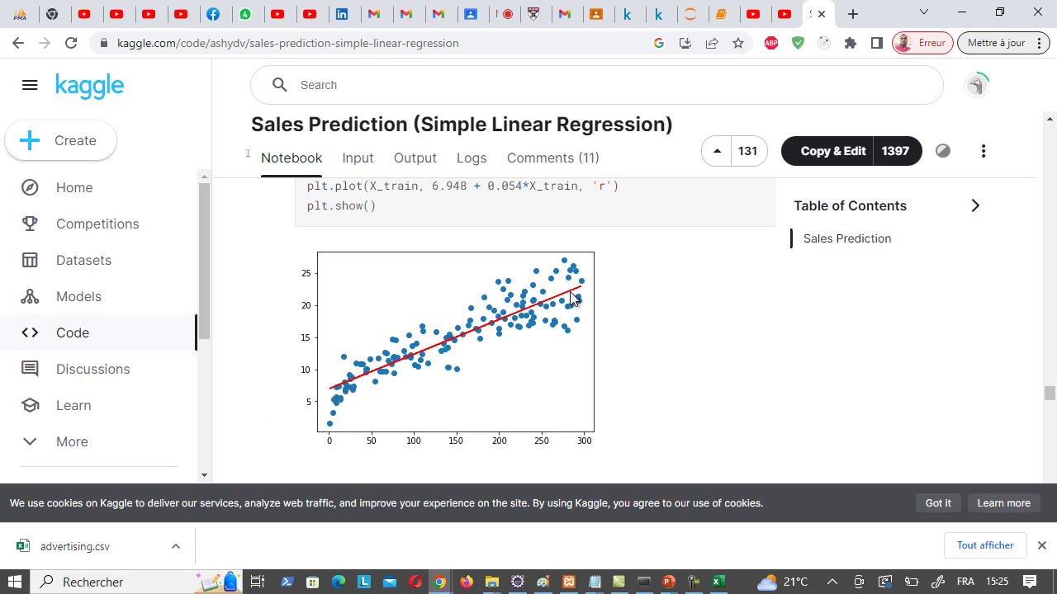
# Step: Examine the Model Evaluation section with the residual analysis and the distribution of the error terms
pyautogui.scroll(-4, 667, 287)
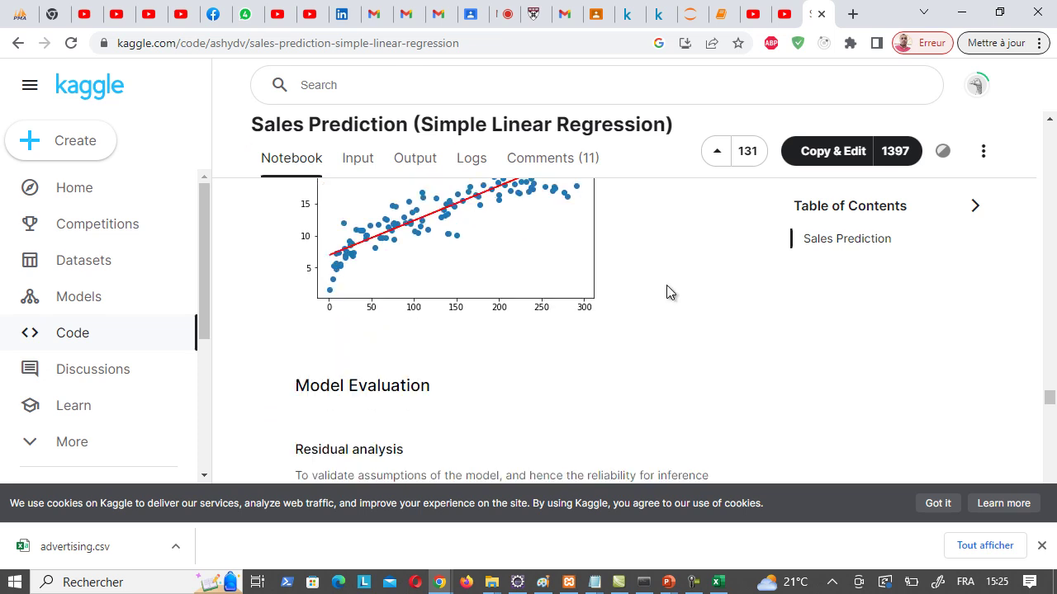
pyautogui.scroll(-1, 666, 292)
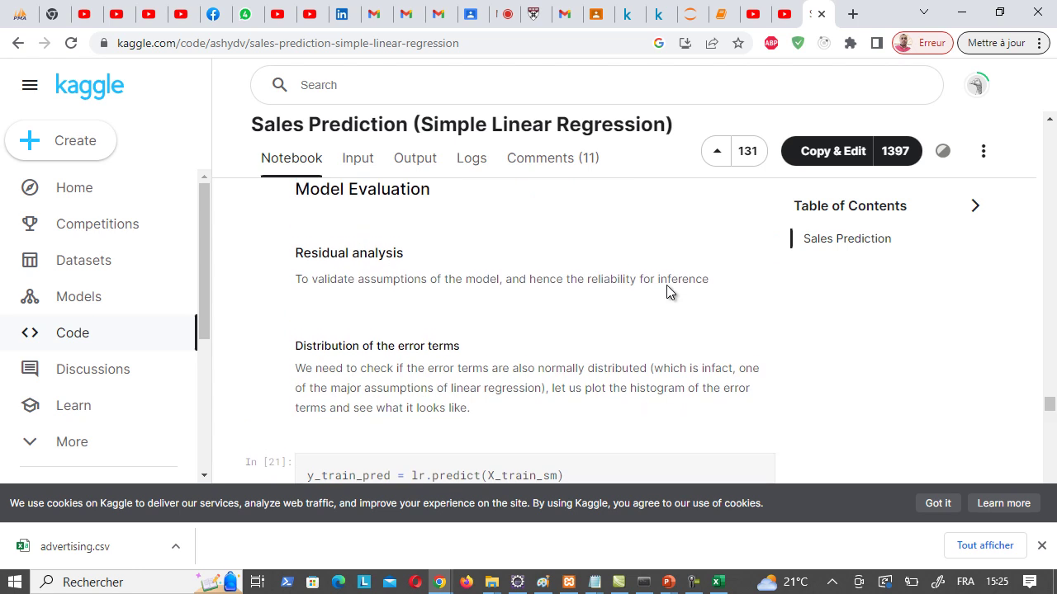
pyautogui.scroll(1, 666, 292)
pyautogui.scroll(-3, 405, 255)
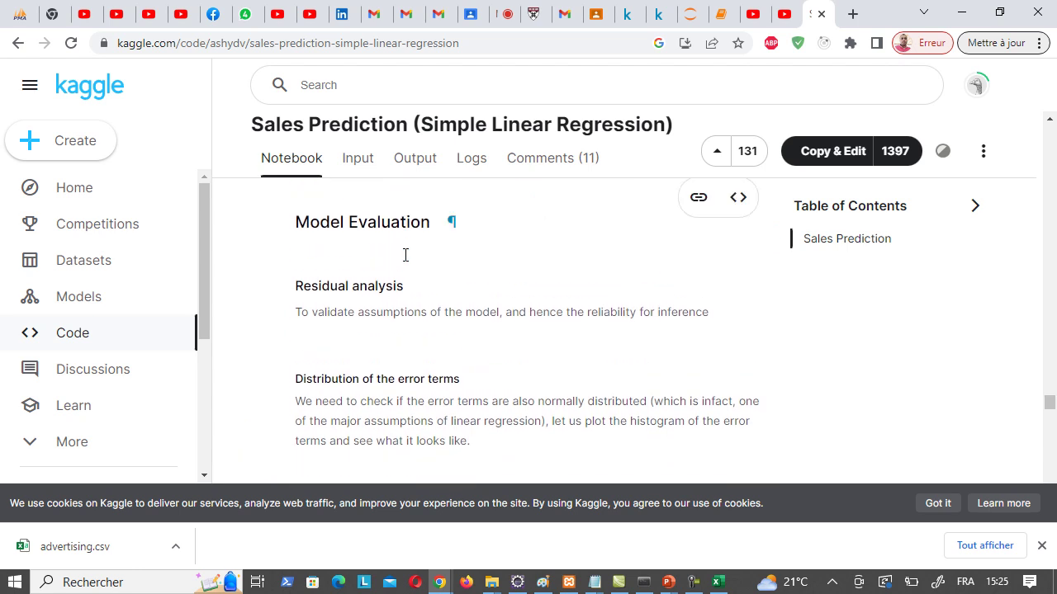
# Step: Examine the residual histogram, the R-squared computation and the code plotting the fit on the test set
pyautogui.scroll(-15, 405, 255)
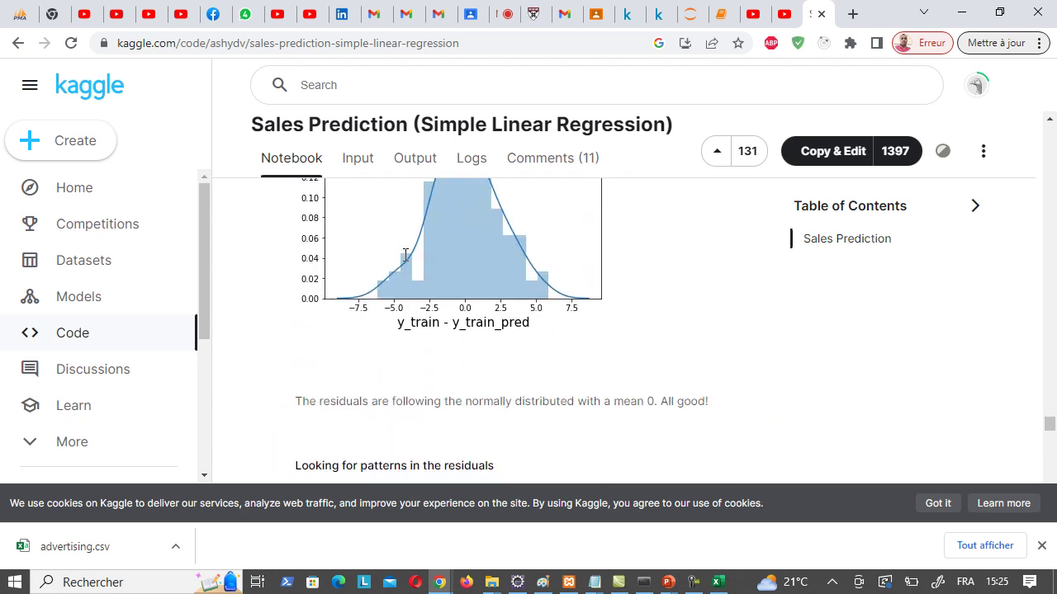
pyautogui.scroll(-6, 406, 255)
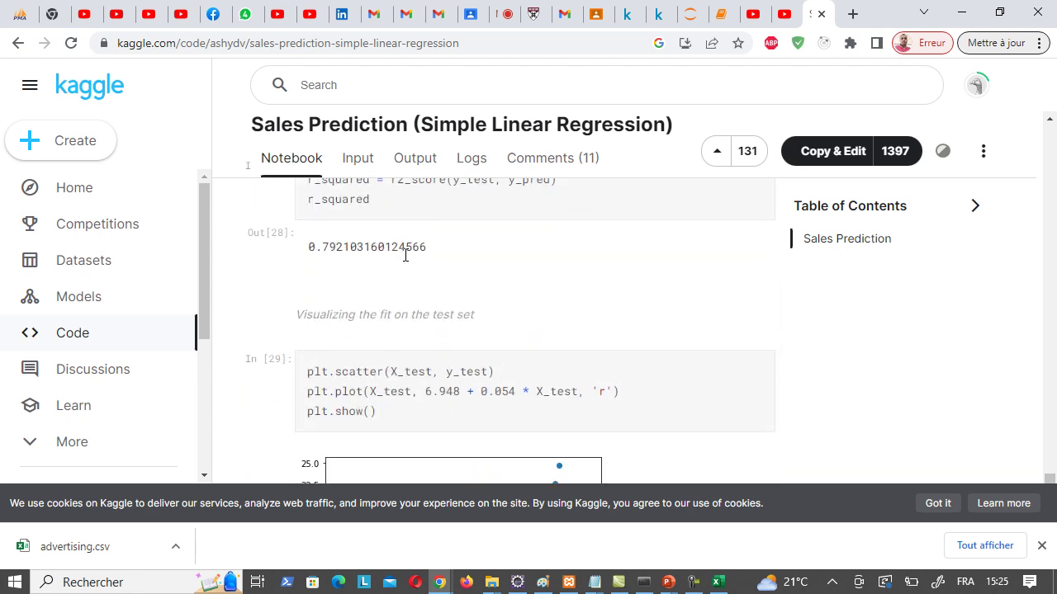
pyautogui.moveTo(669, 582)
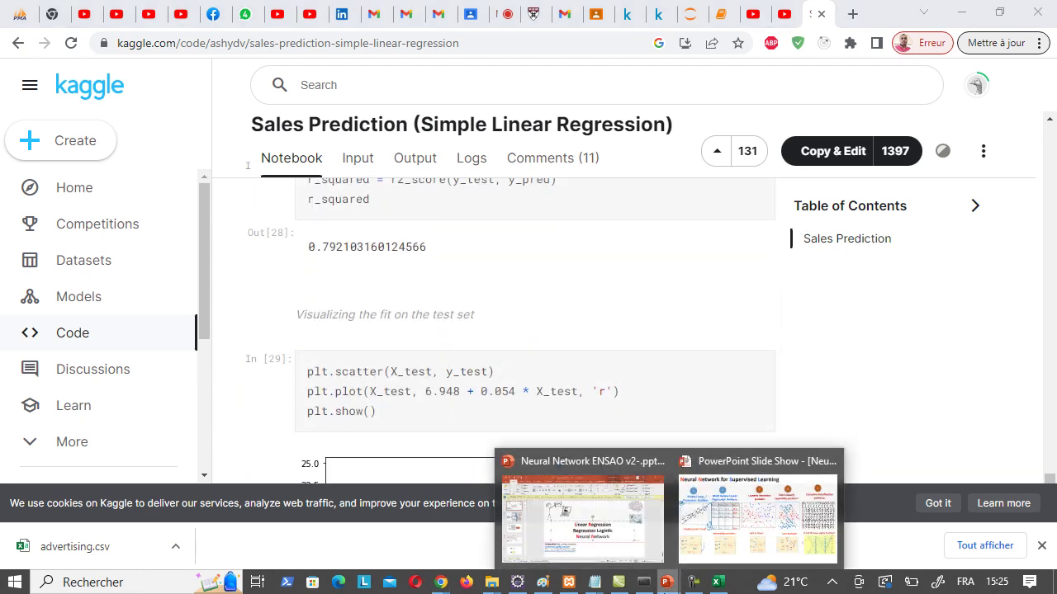
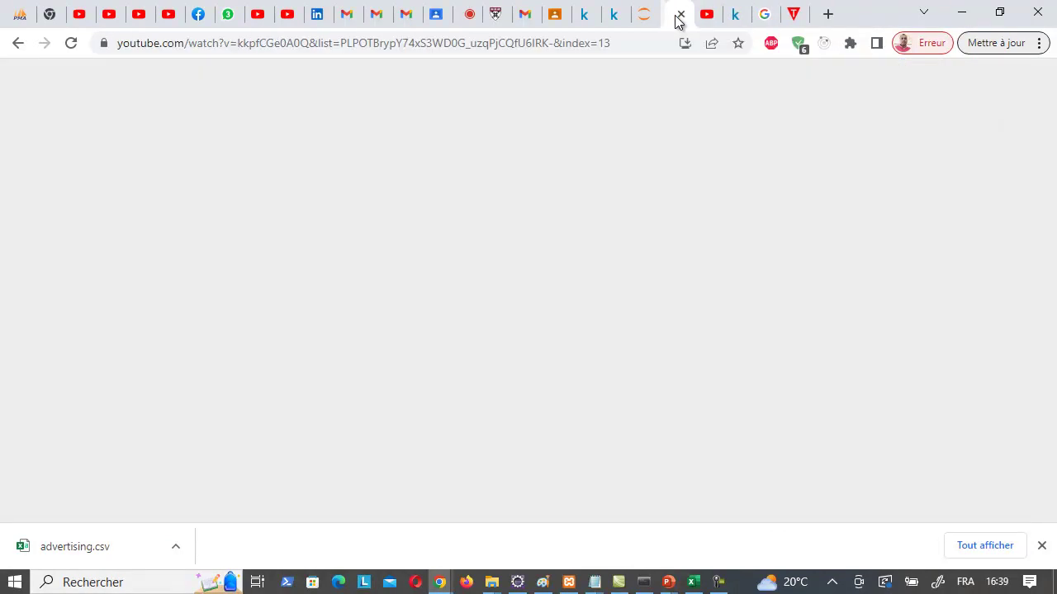
# Step: Close the Jupyter notebook tab and the Anaconda Prompt window running the notebook server
pyautogui.click(647, 17)
pyautogui.click(648, 16)
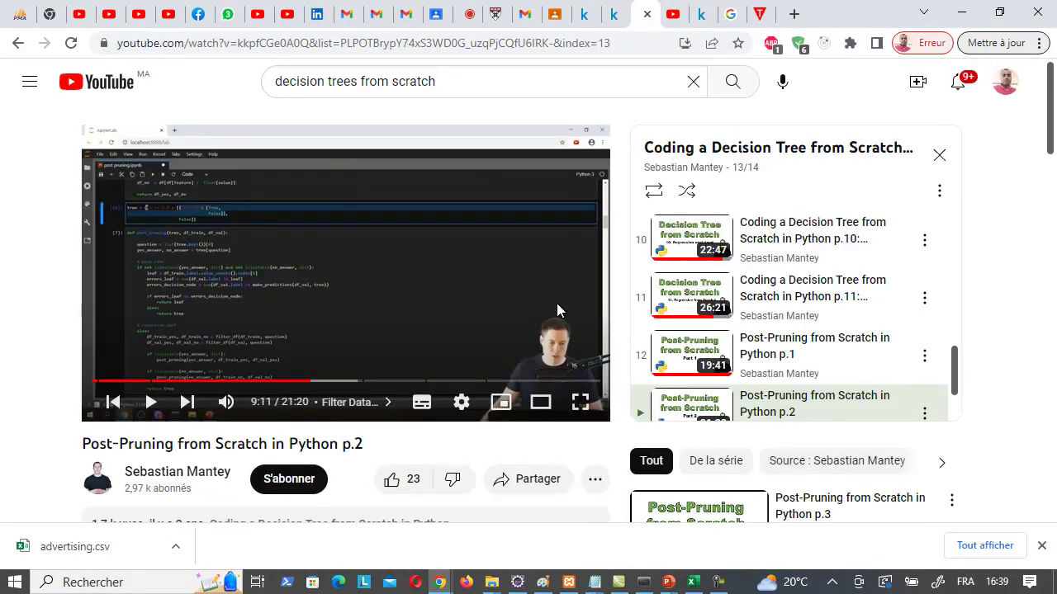
pyautogui.click(785, 17)
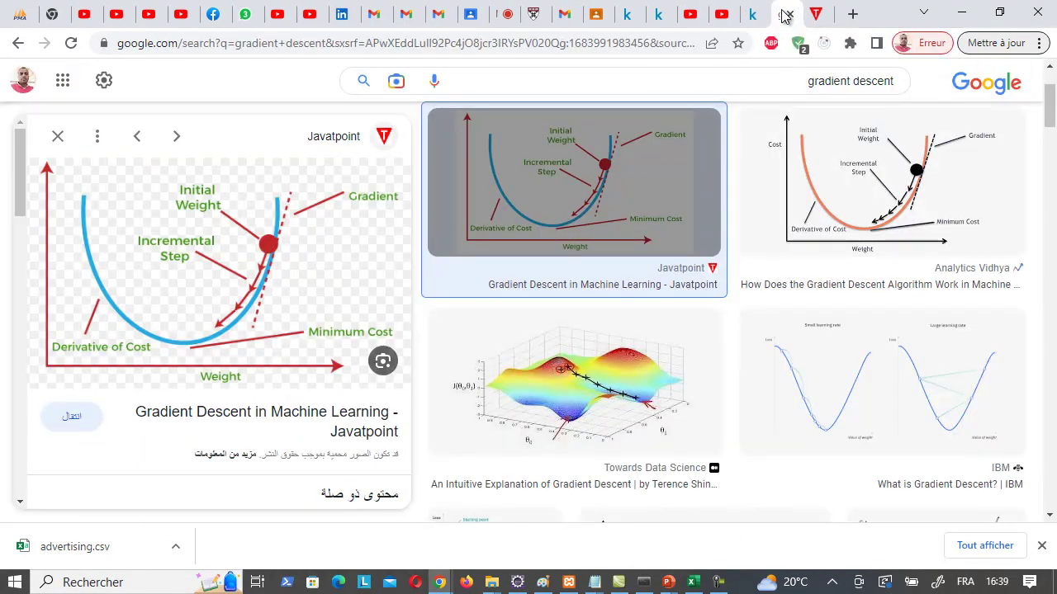
pyautogui.click(818, 19)
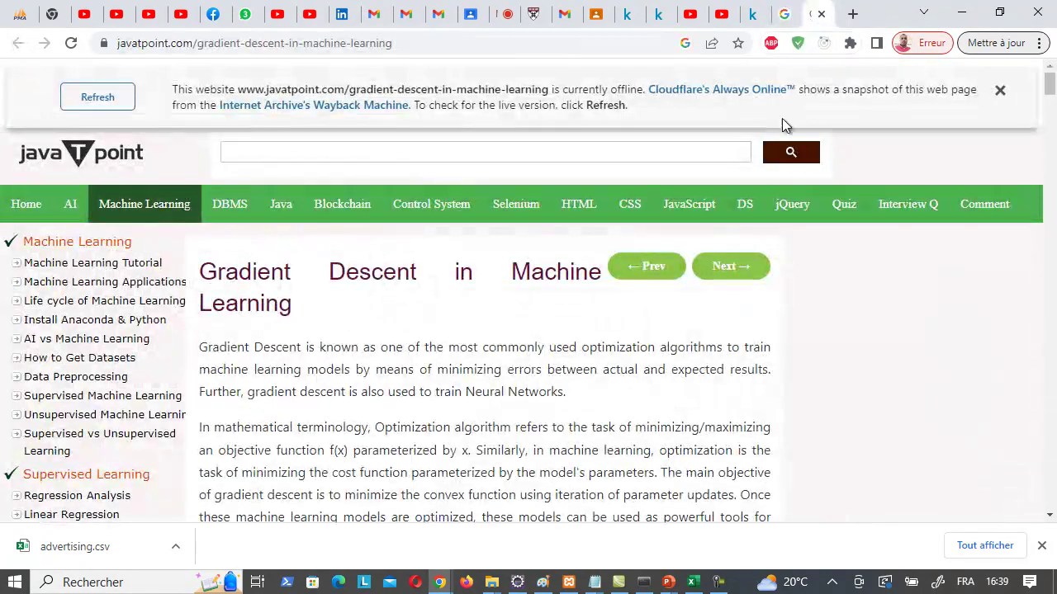
pyautogui.click(852, 15)
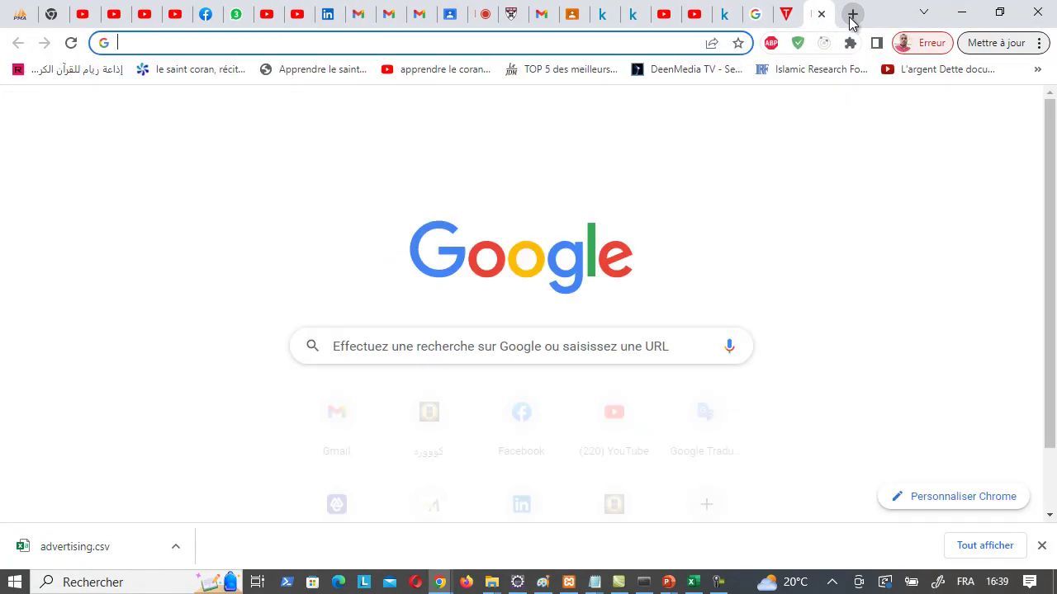
pyautogui.click(643, 585)
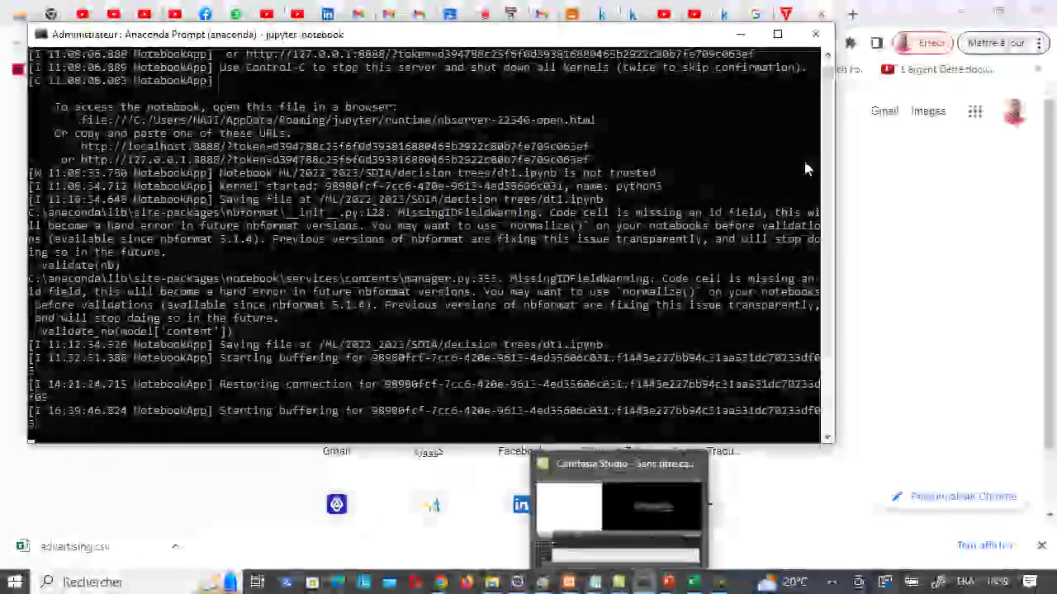
pyautogui.hotkey('alt', 'F4')
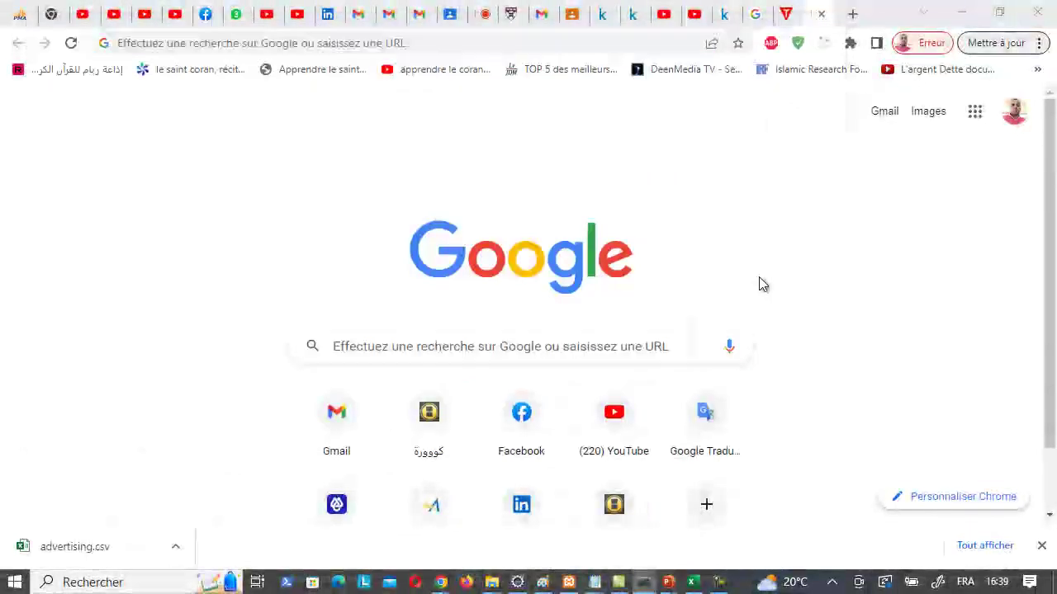
# Step: Launch a new Anaconda Prompt session
pyautogui.press('super')
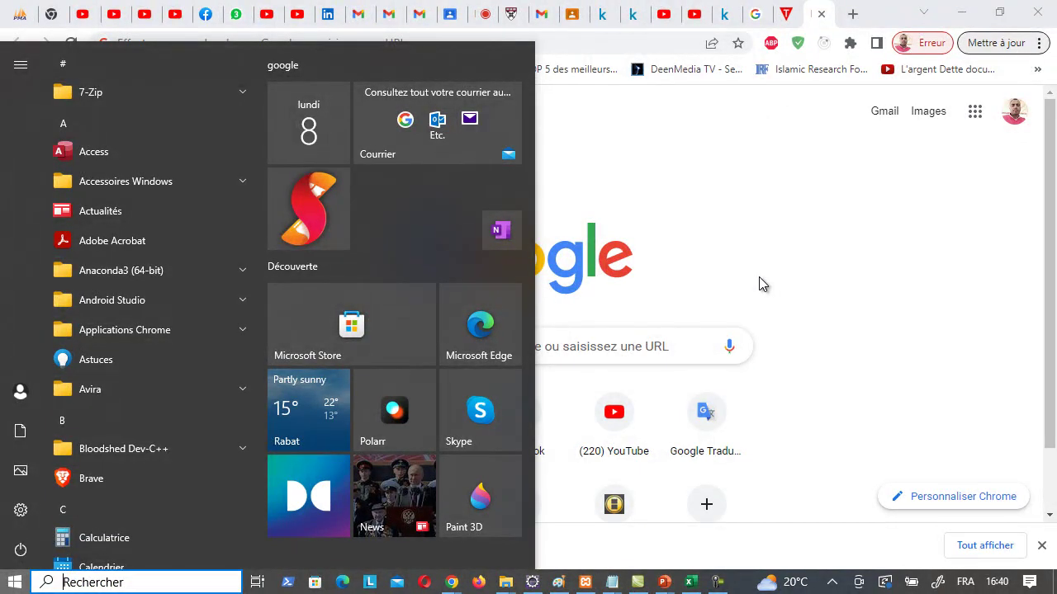
pyautogui.write('ana')
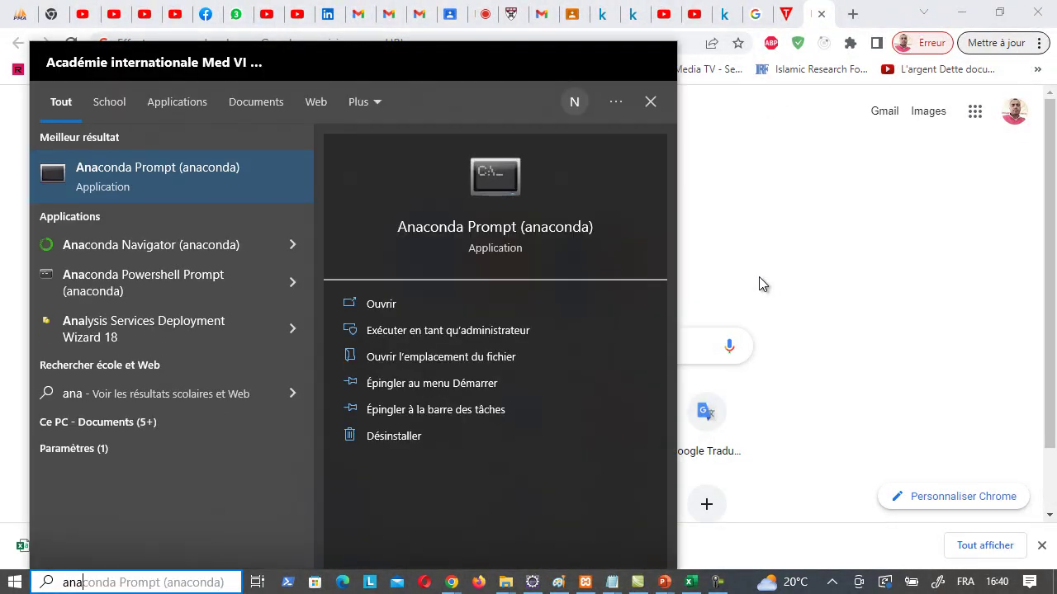
pyautogui.press('Return')
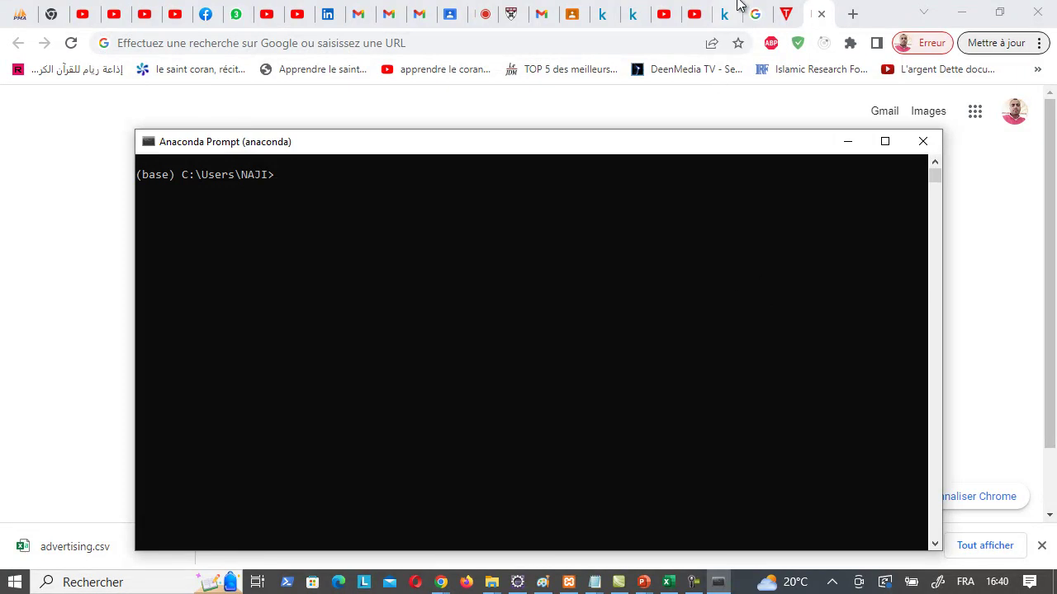
# Step: Search the web for "anaconda download" in a new browser tab
pyautogui.click(853, 14)
pyautogui.click(642, 53)
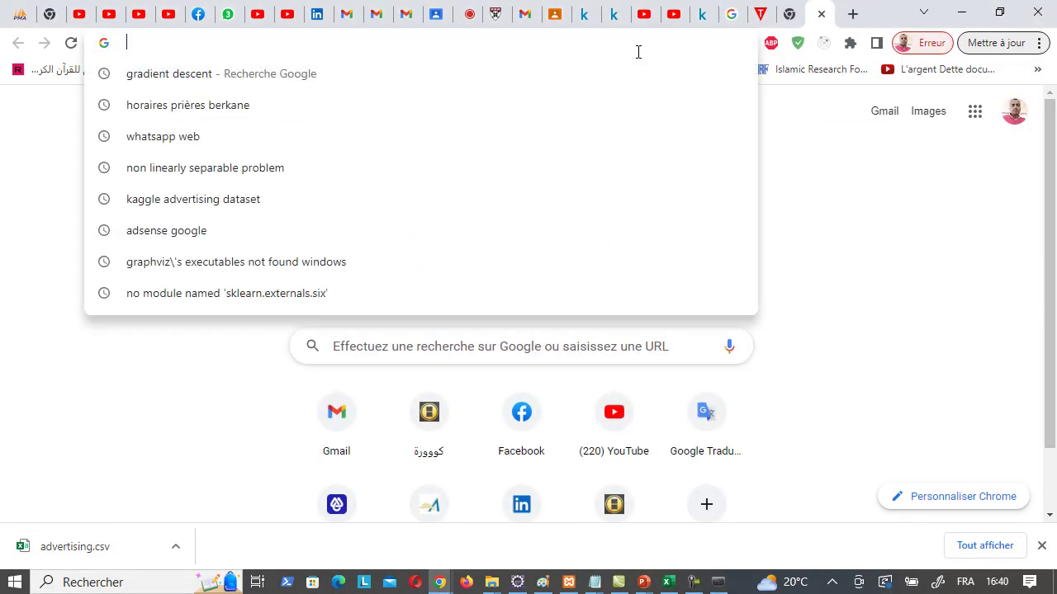
pyautogui.write('anacon')
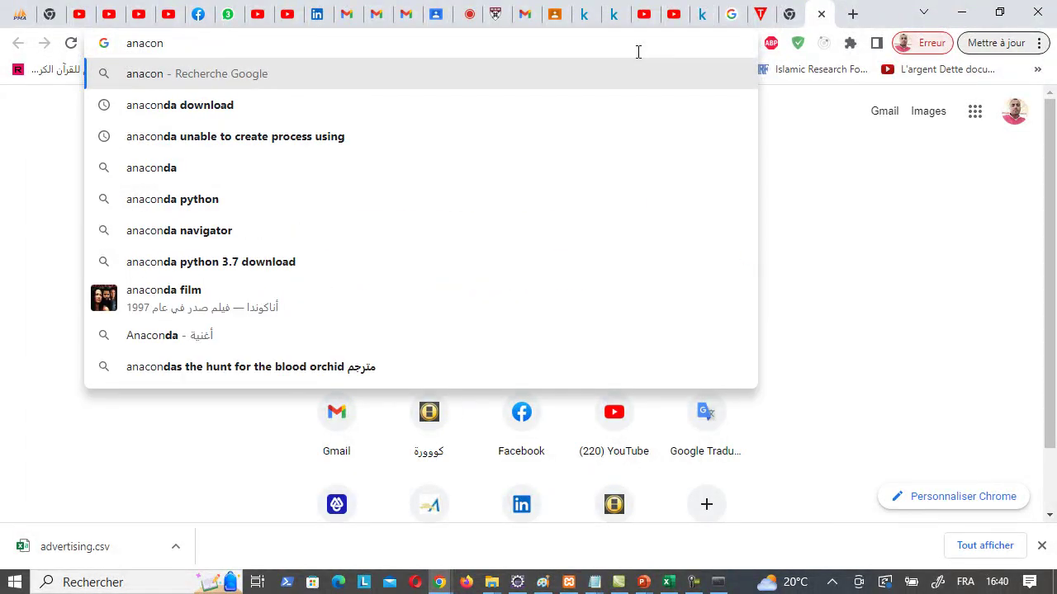
pyautogui.press('Down')
pyautogui.press('Return')
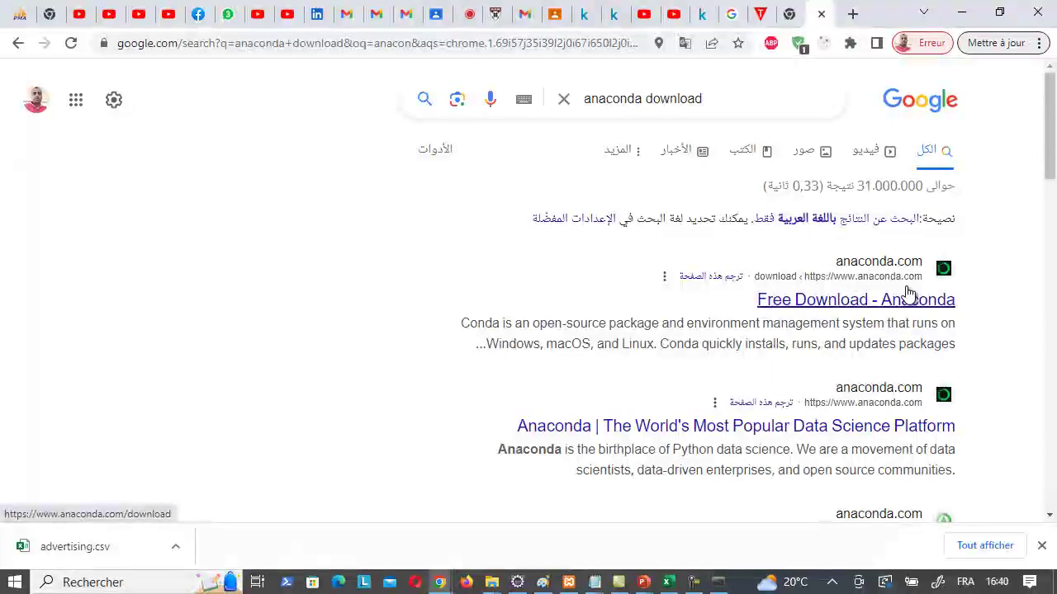
# Step: Search the web for "pytorch" in another new browser tab
pyautogui.click(853, 14)
pyautogui.click(638, 50)
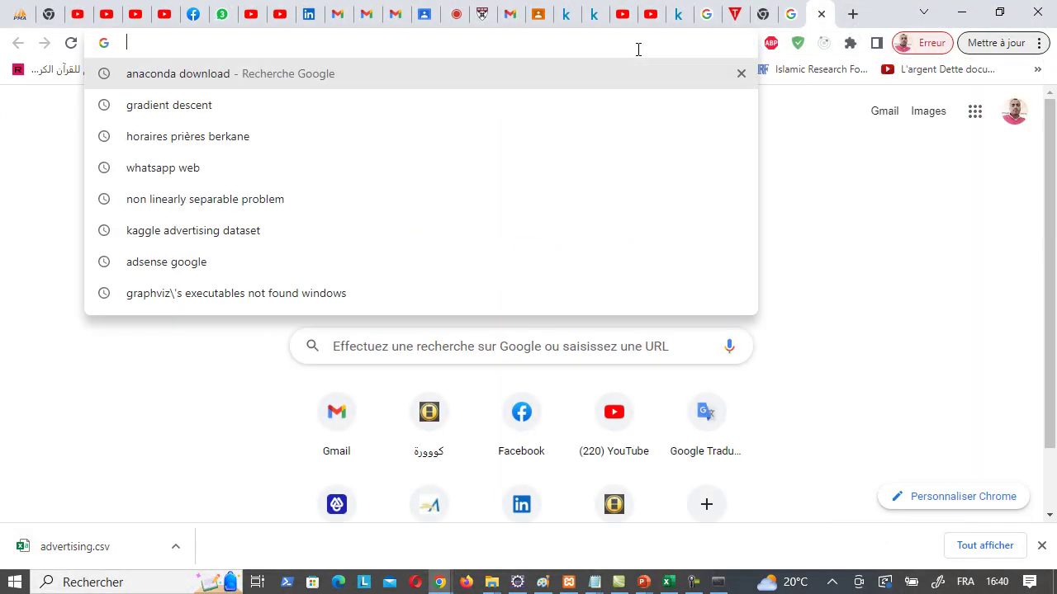
pyautogui.write('p')
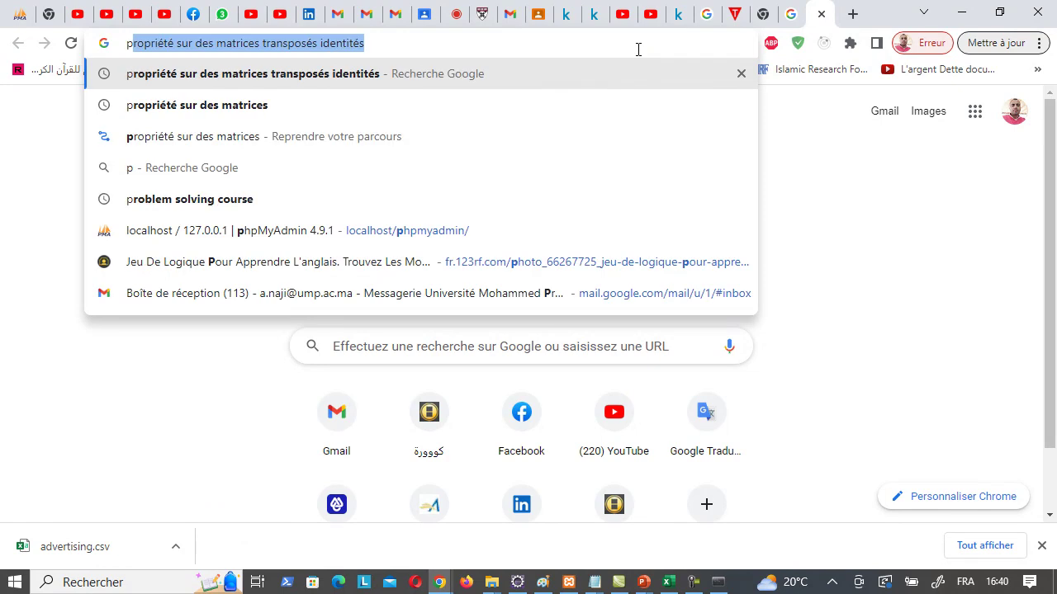
pyautogui.write('yt')
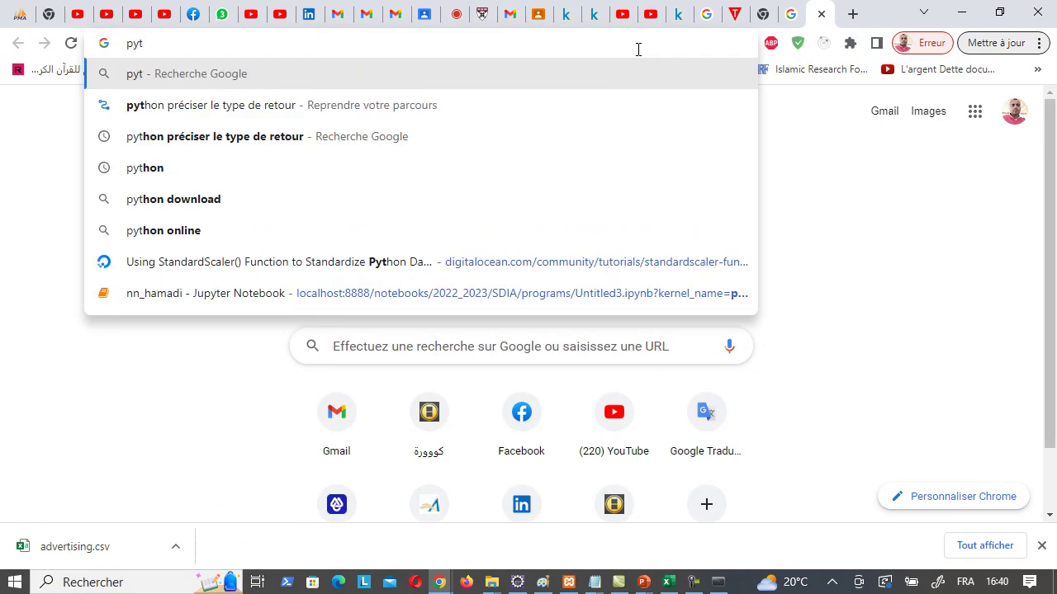
pyautogui.write('o')
pyautogui.press('Down')
pyautogui.press('Down')
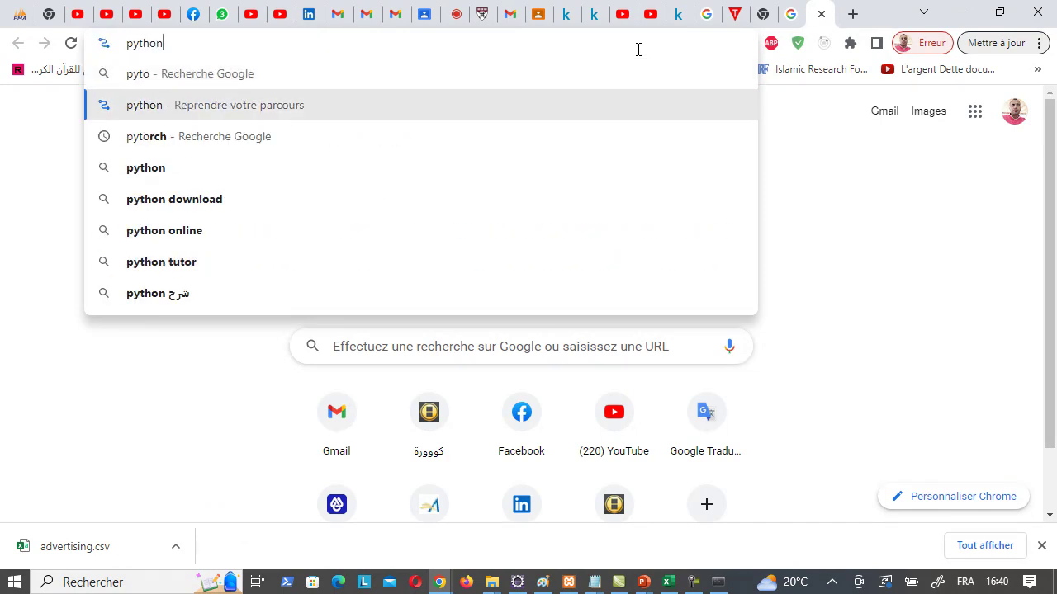
pyautogui.press('Down')
pyautogui.press('Up')
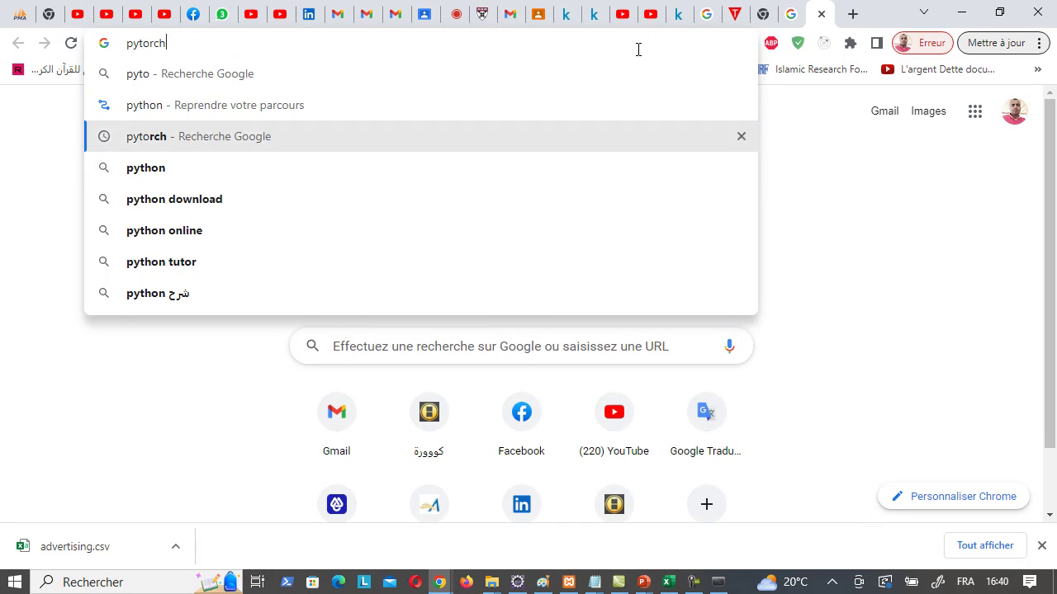
pyautogui.press('Return')
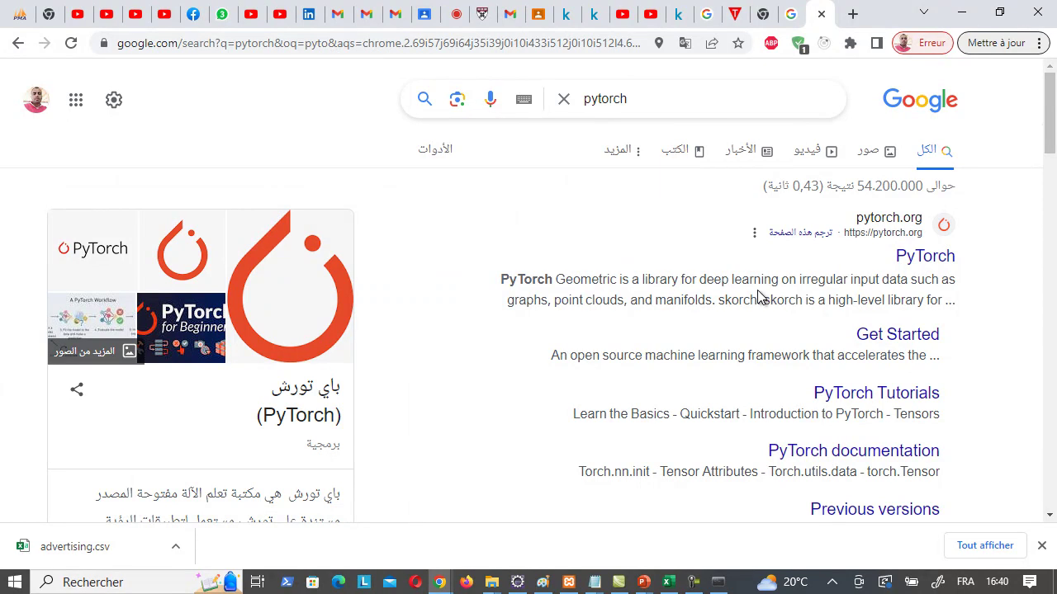
pyautogui.doubleClick(623, 97)
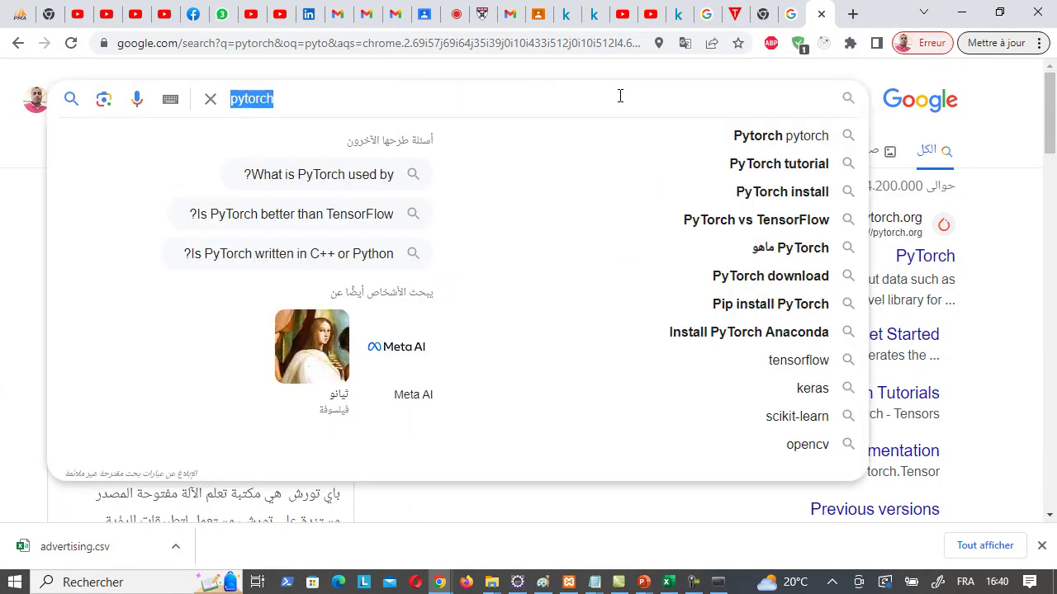
pyautogui.press('BackSpace')
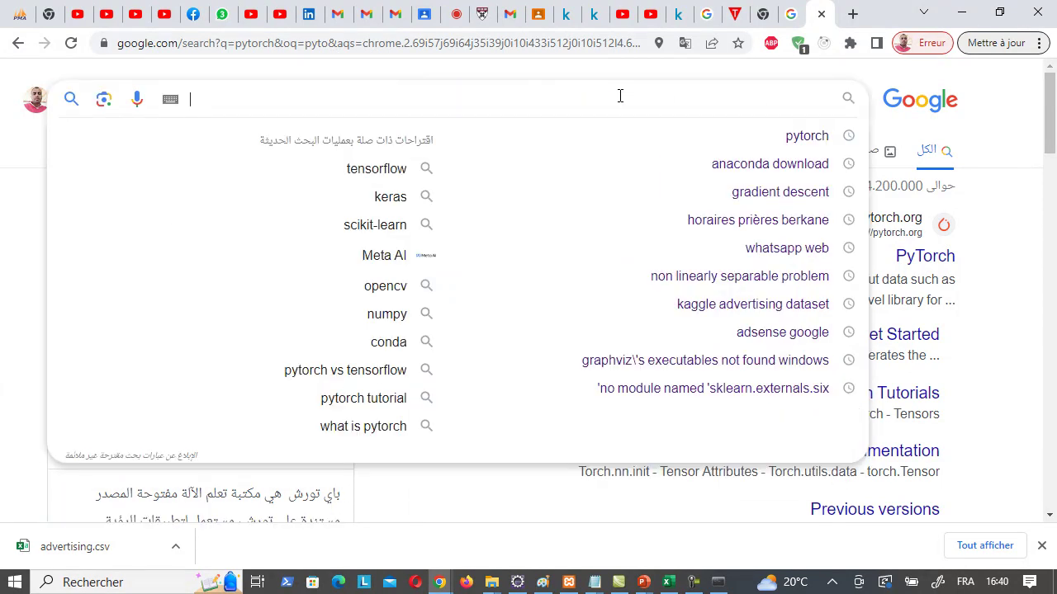
pyautogui.write('pyth')
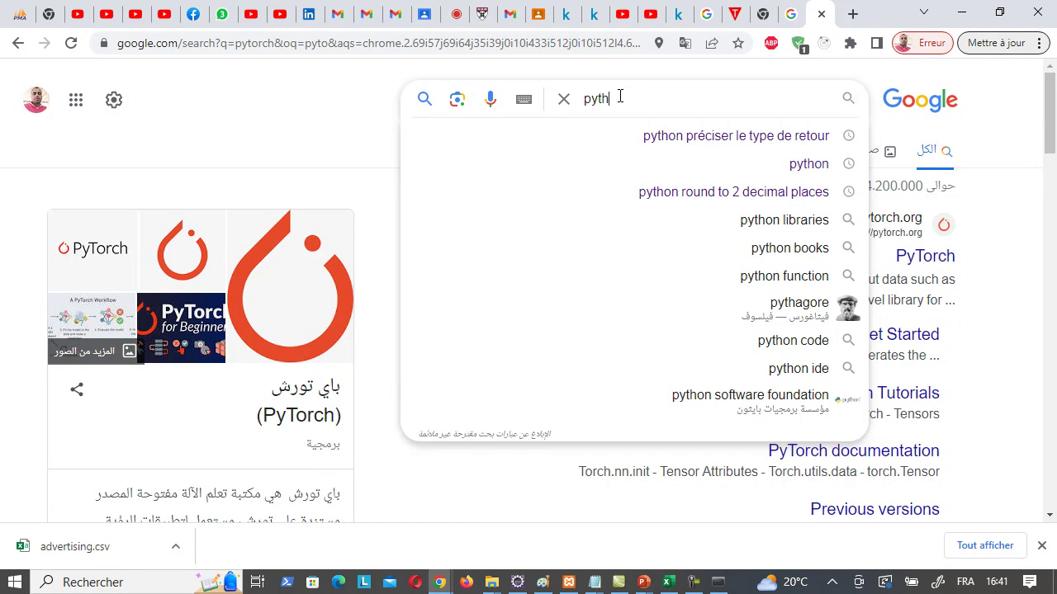
pyautogui.press('BackSpace')
pyautogui.press('BackSpace')
pyautogui.press('BackSpace')
pyautogui.press('BackSpace')
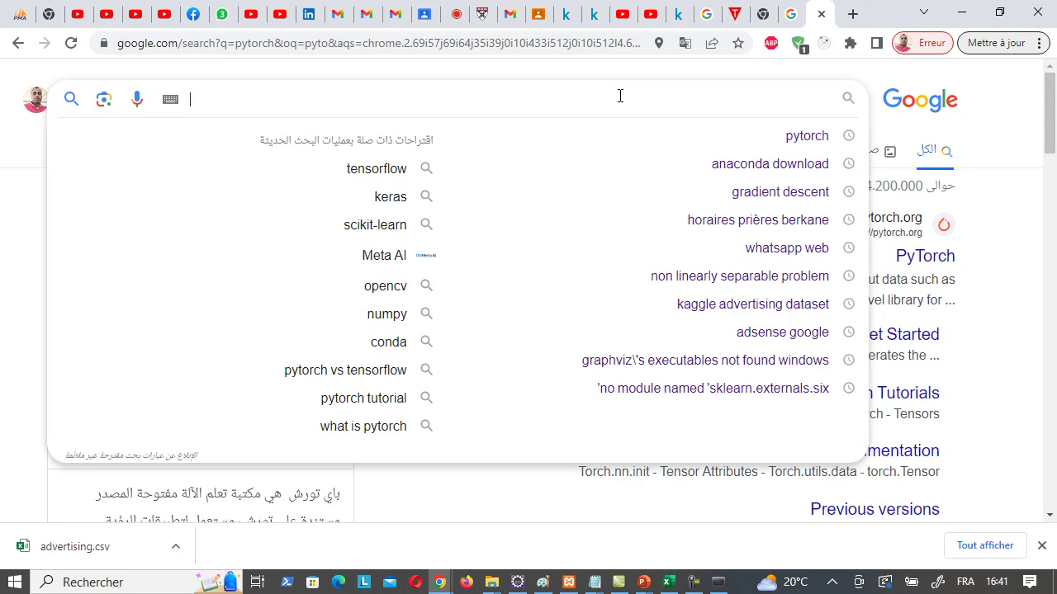
# Step: Search the web for "pycharm" and view the PyCharm product page on the JetBrains site
pyautogui.write('py')
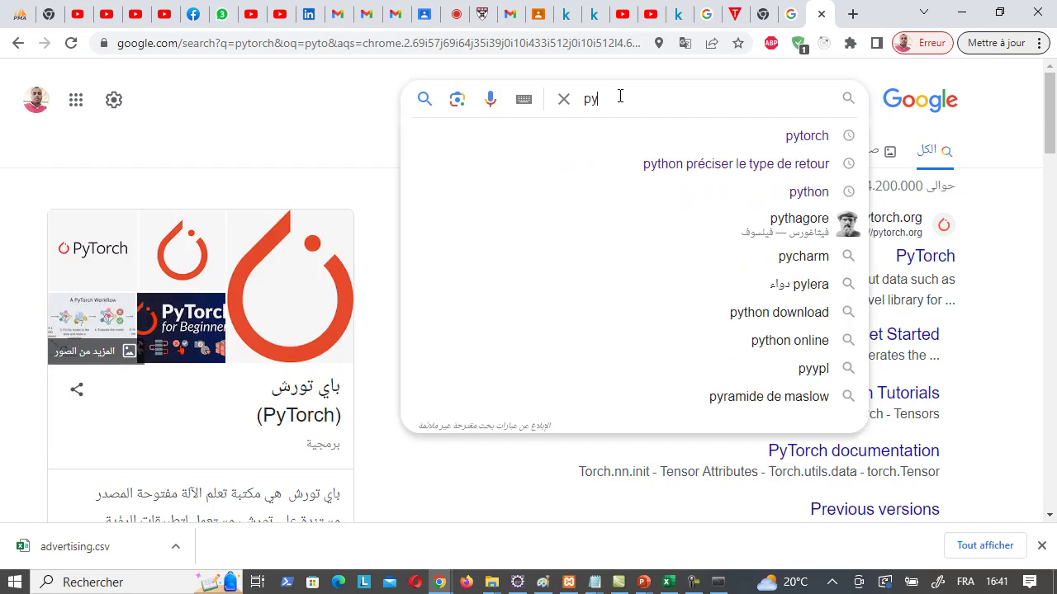
pyautogui.write('cha')
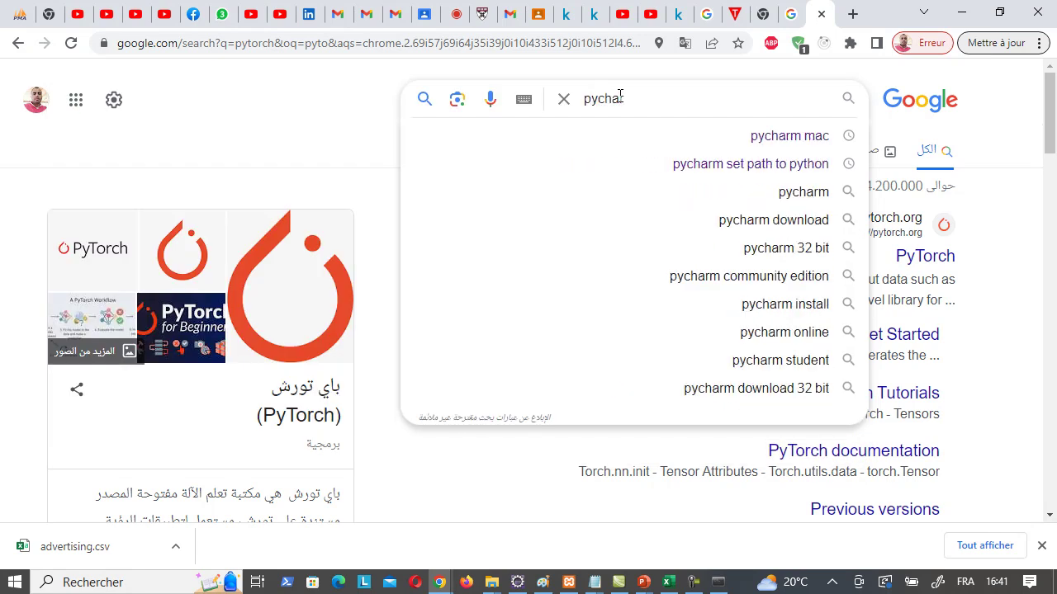
pyautogui.write('rm')
pyautogui.press('Return')
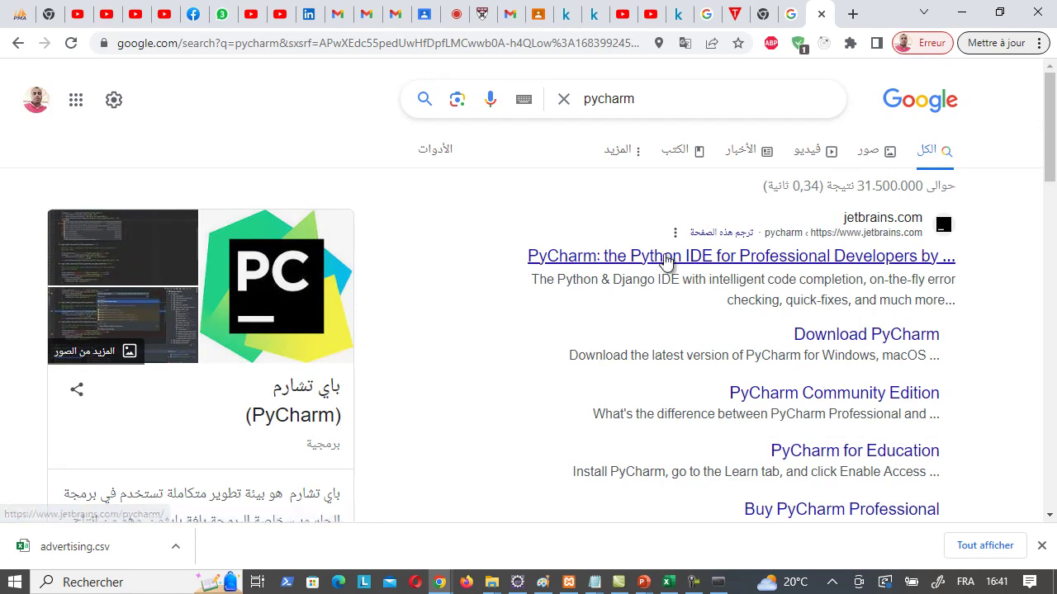
pyautogui.click(642, 259)
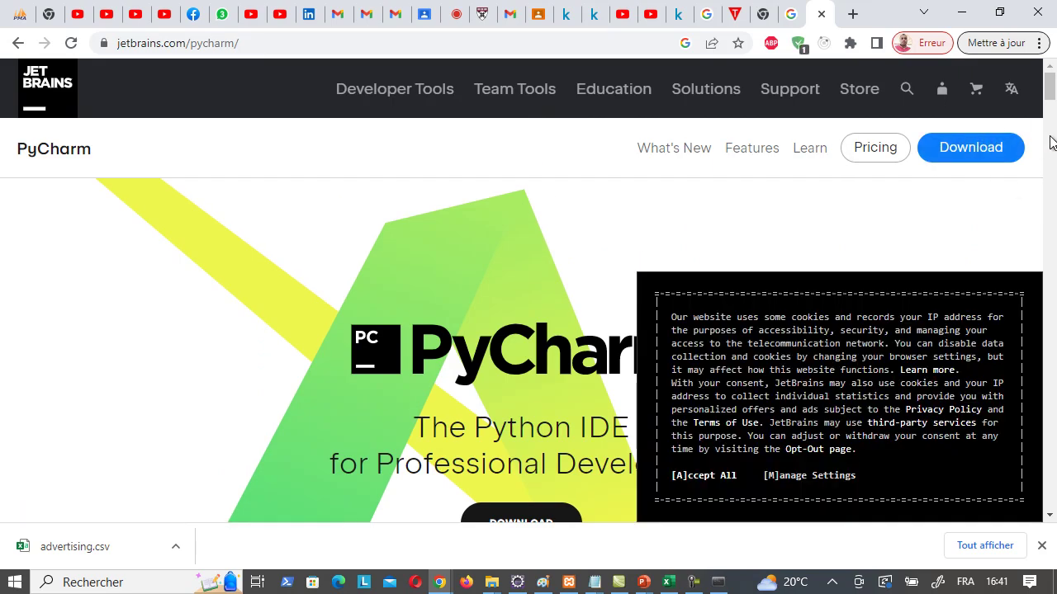
pyautogui.moveTo(1051, 84); pyautogui.dragTo(1052, 98)
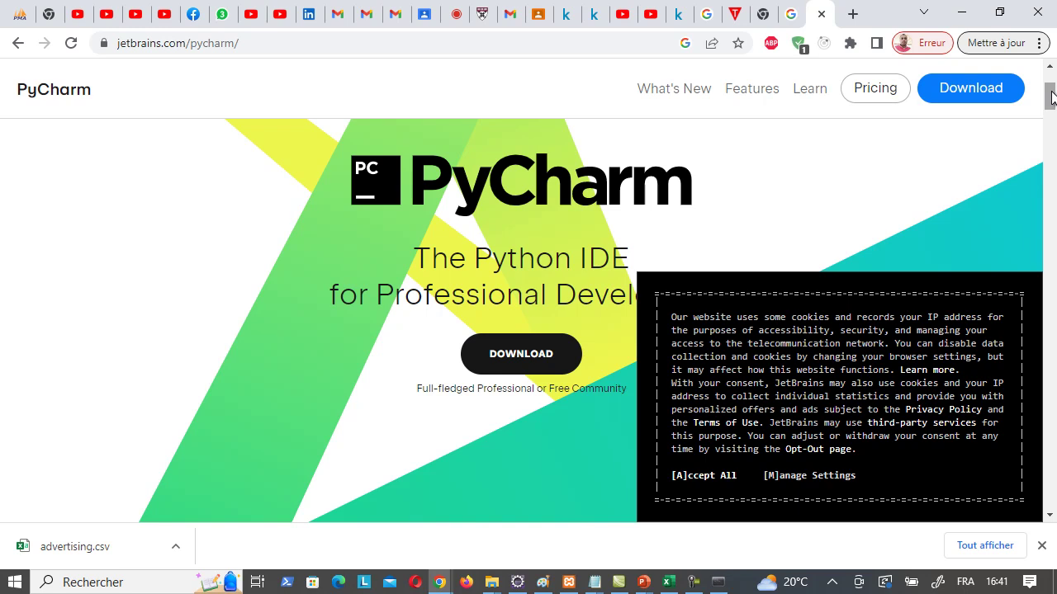
# Step: Launch PyCharm Community Edition 2022.3.2 and place the cursor on empty line 9 of main.py
pyautogui.press('super')
pyautogui.write('pych')
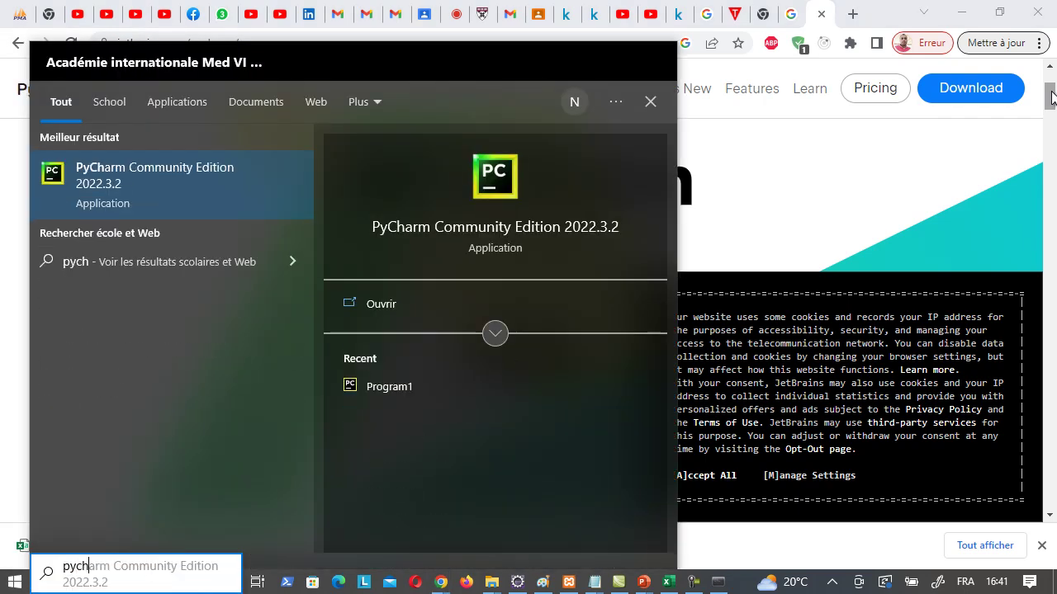
pyautogui.press('Return')
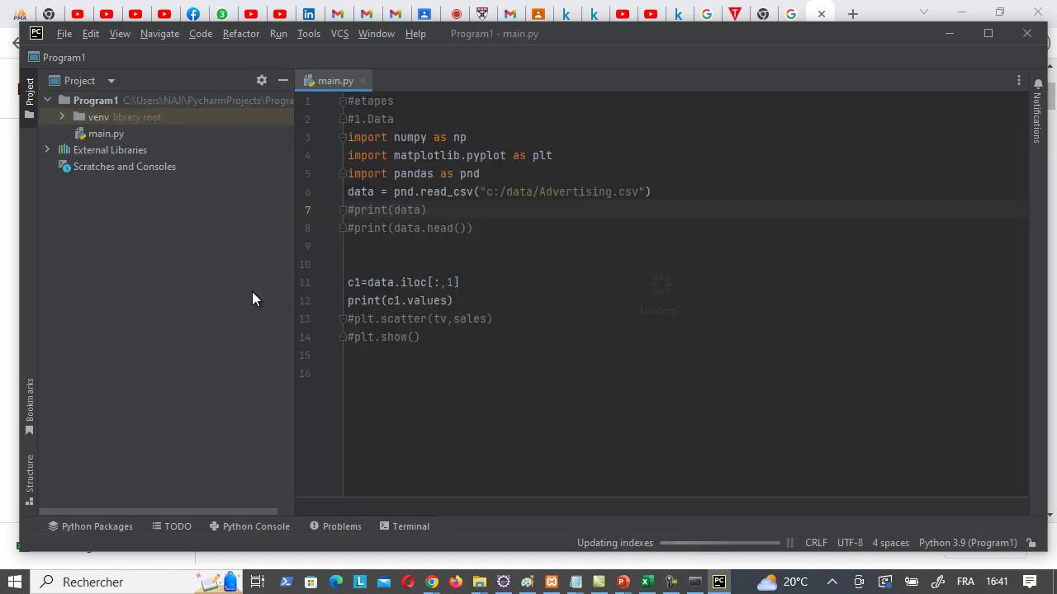
pyautogui.click(399, 250)
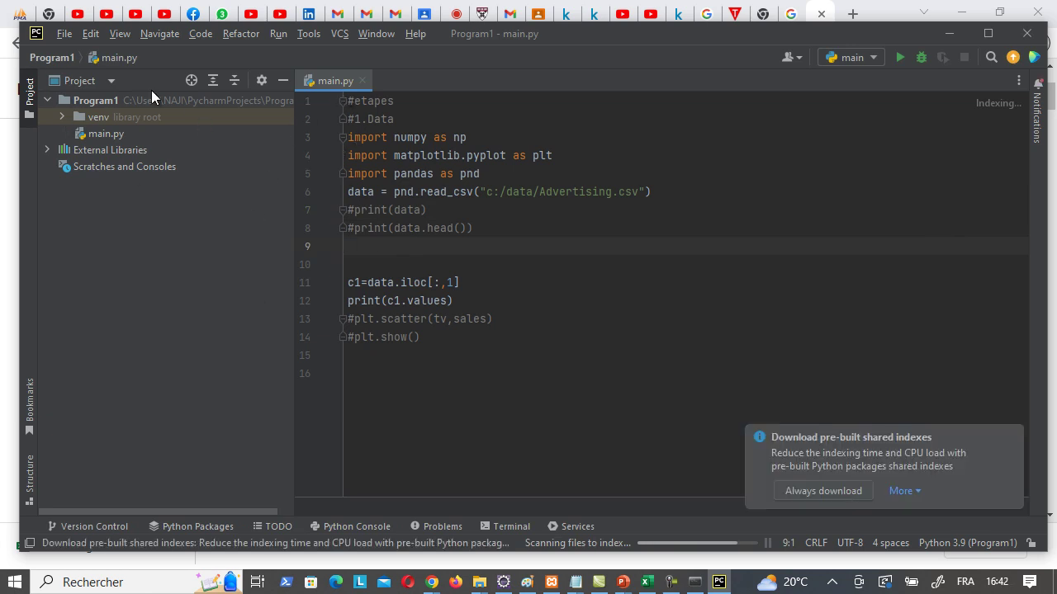
# Step: Create the project pythonProject with a new Virtualenv environment and main.py welcome script, open it in this window, and dismiss the daily tip
pyautogui.click(65, 38)
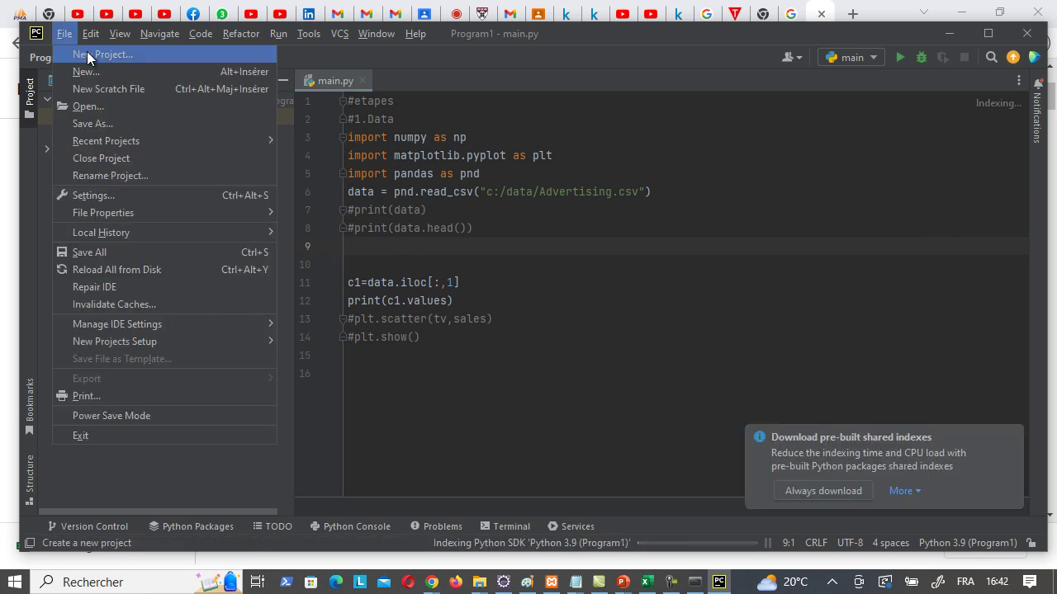
pyautogui.click(87, 55)
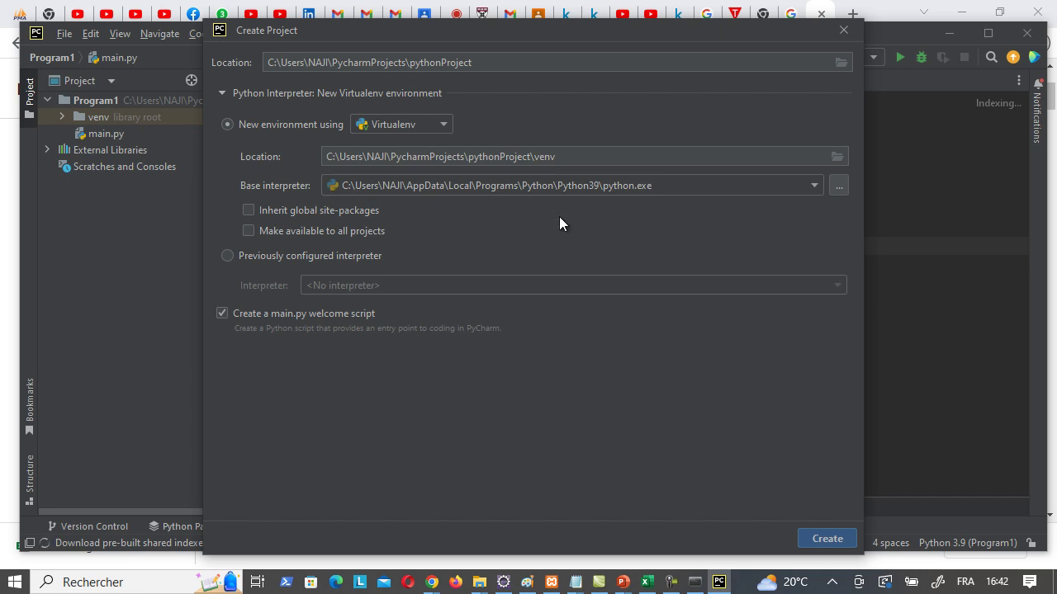
pyautogui.click(815, 540)
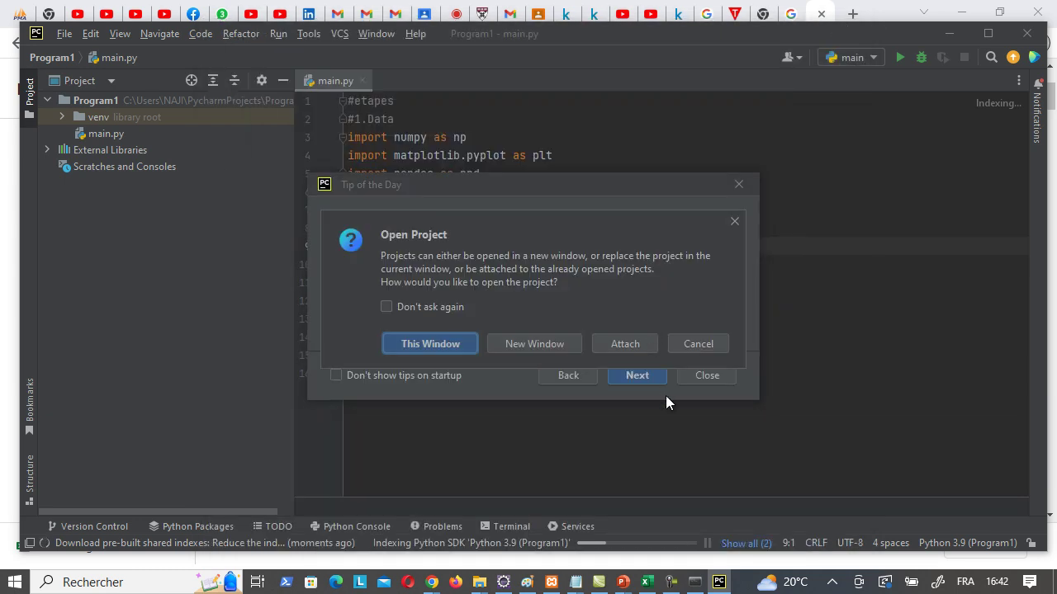
pyautogui.click(436, 341)
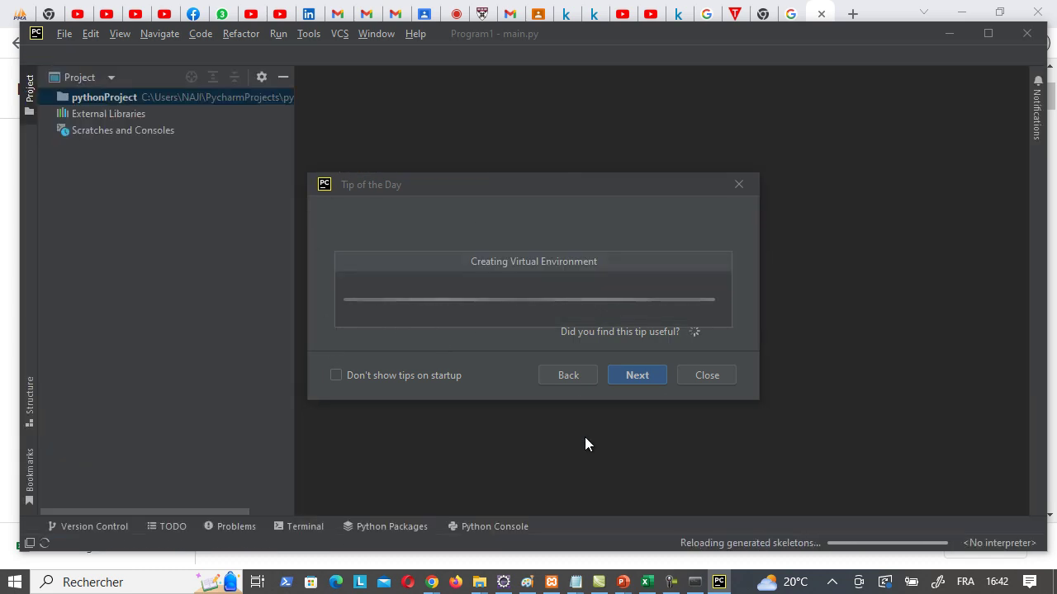
pyautogui.click(702, 377)
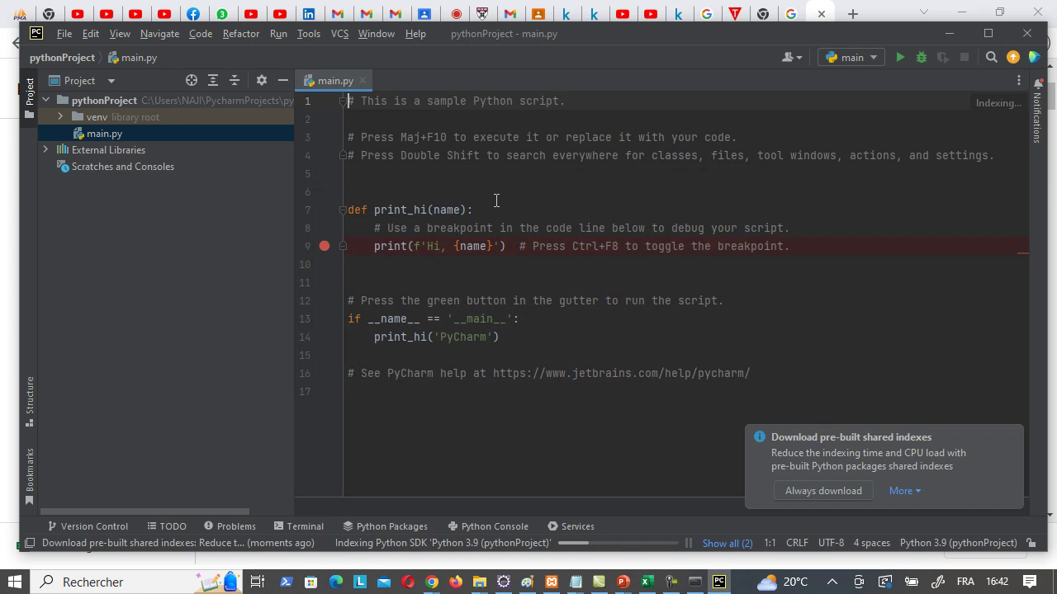
# Step: Replace the sample code from the print_hi definition to the end of main.py with print("ok") and run the script
pyautogui.click(362, 210)
pyautogui.press('Home')
pyautogui.hotkey('shift', 'Down')
pyautogui.hotkey('shift', 'Down')
pyautogui.hotkey('shift', 'Down')
pyautogui.hotkey('shift', 'Down')
pyautogui.hotkey('shift', 'Down')
pyautogui.hotkey('shift', 'Down')
pyautogui.hotkey('shift', 'Down')
pyautogui.hotkey('shift', 'Down')
pyautogui.hotkey('shift', 'Down')
pyautogui.hotkey('shift', 'Down')
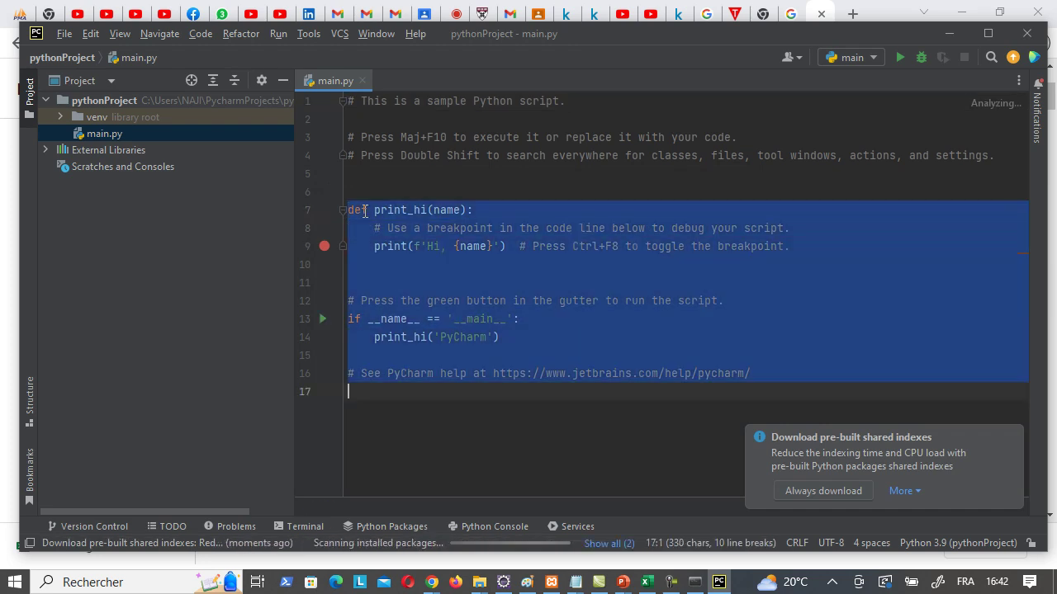
pyautogui.press('Delete')
pyautogui.write('print("ok')
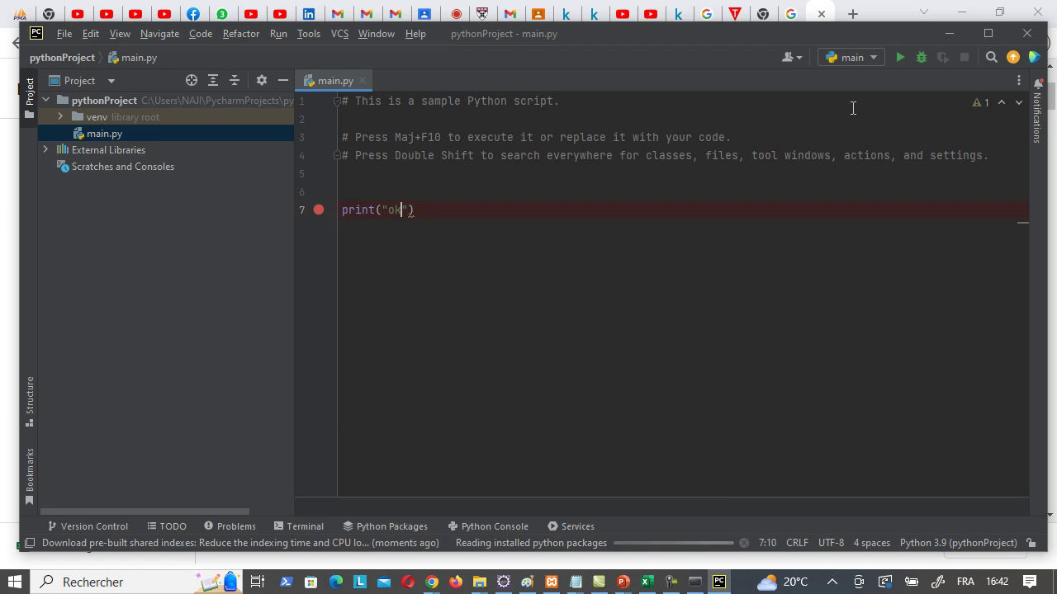
pyautogui.click(897, 59)
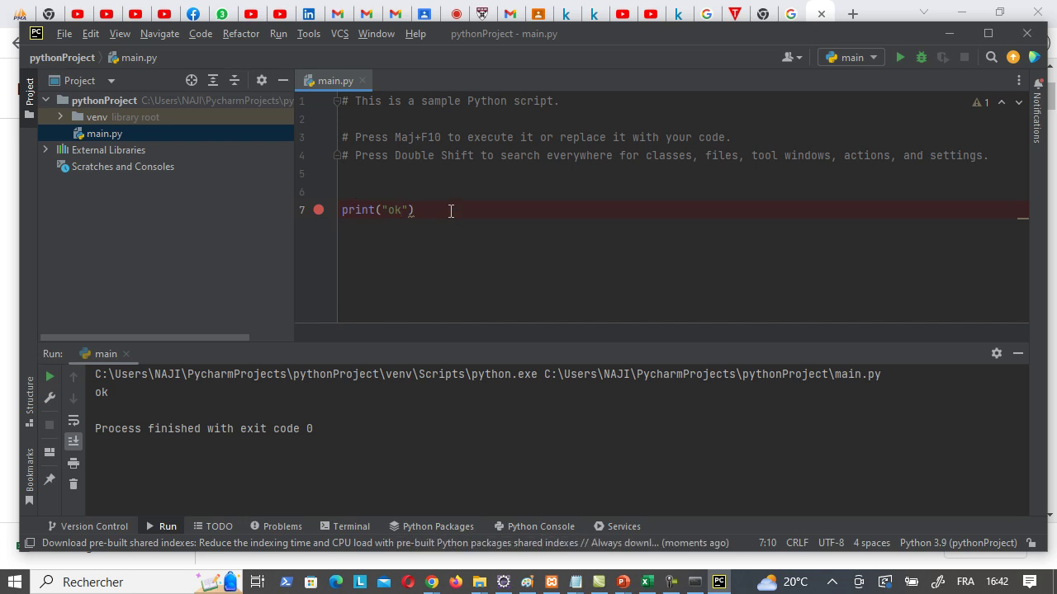
# Step: Clear all the code from main.py
pyautogui.click(367, 176)
pyautogui.click(451, 209)
pyautogui.hotkey('ctrl', 'a')
pyautogui.press('BackSpace')
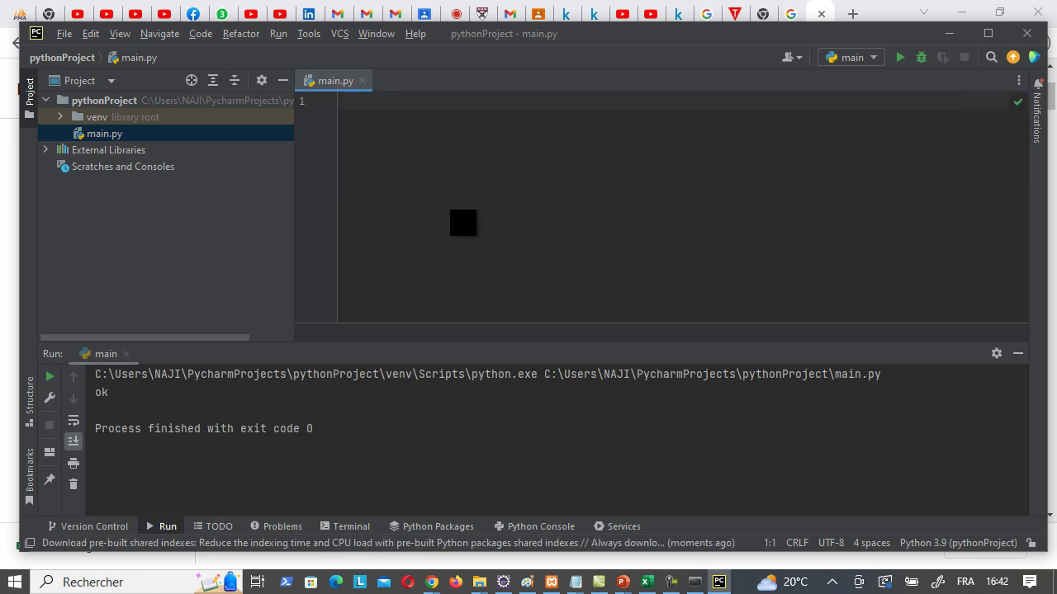
pyautogui.write('int a=6')
pyautogui.press('BackSpace')
pyautogui.press('BackSpace')
pyautogui.press('BackSpace')
pyautogui.press('BackSpace')
pyautogui.press('BackSpace')
pyautogui.press('BackSpace')
pyautogui.press('BackSpace')
# Step: Write a=6; on the first line of main.py and type(a) on the second, and run the script
pyautogui.write('a=6')
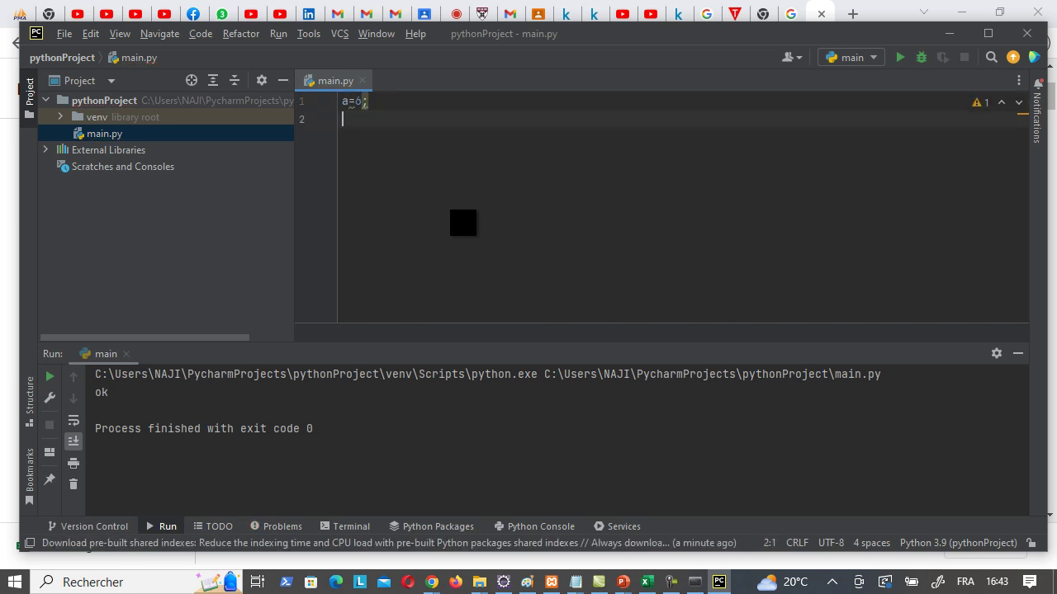
pyautogui.write('type(a')
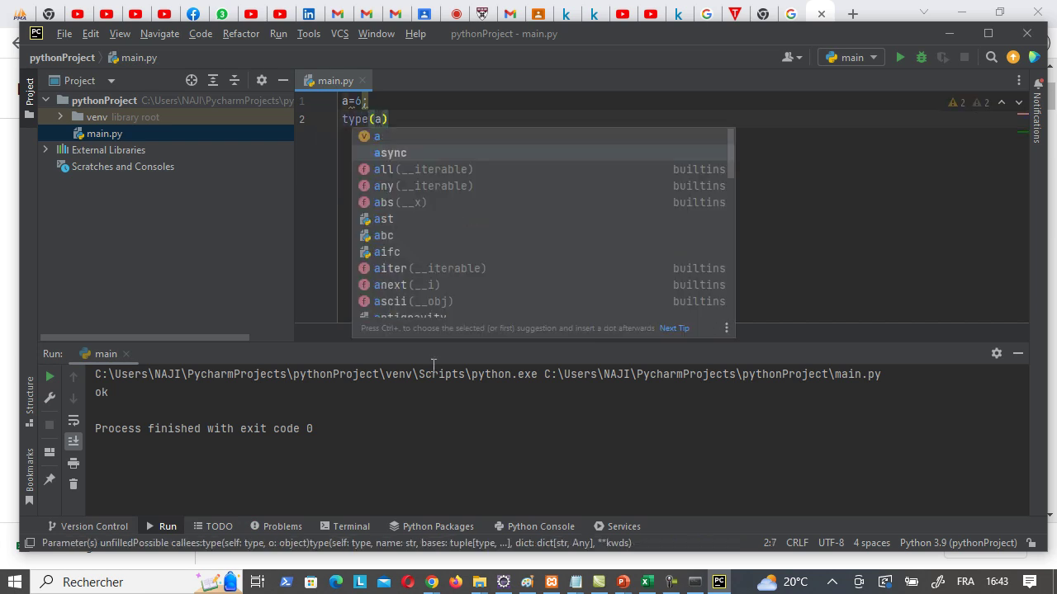
pyautogui.click(898, 57)
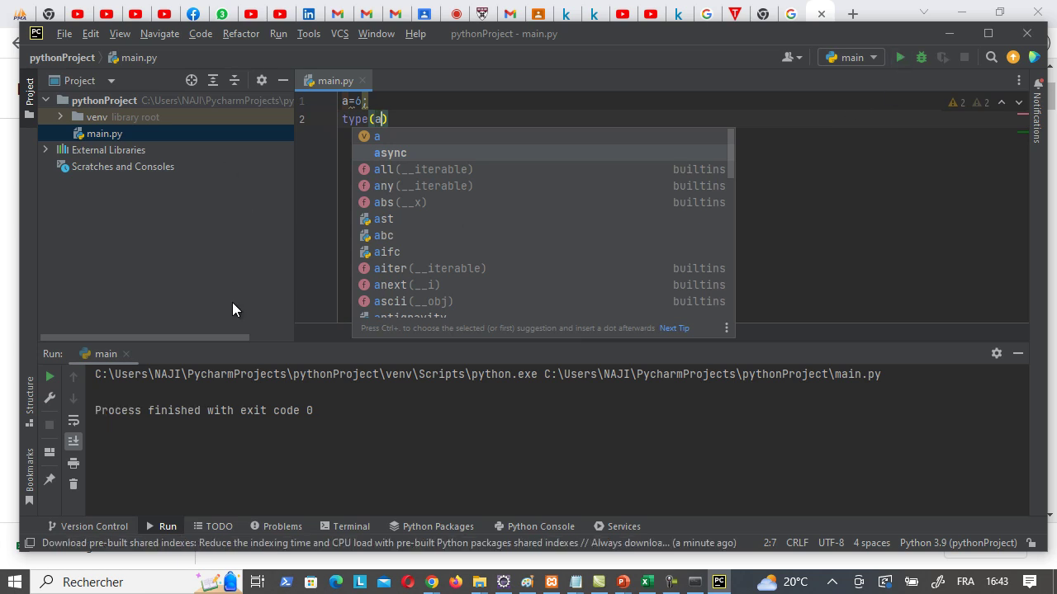
# Step: Wrap type(a) in a print call, run main.py again, and highlight the type name in the output
pyautogui.click(344, 119)
pyautogui.write('print(')
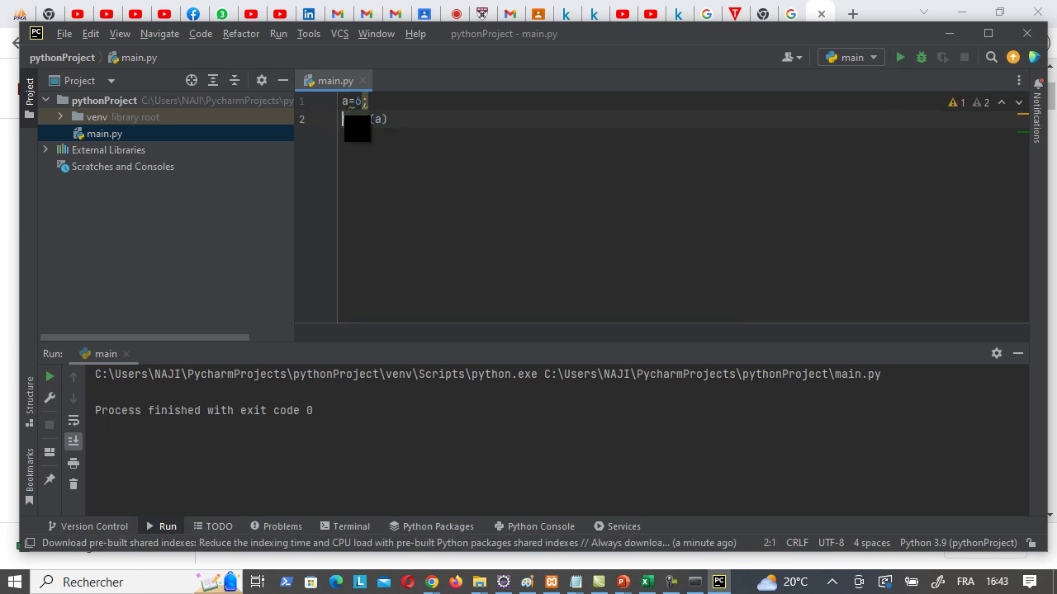
pyautogui.press('Right')
pyautogui.press('Right')
pyautogui.press('Right')
pyautogui.press('Right')
pyautogui.press('Right')
pyautogui.press('Right')
pyautogui.press('Right')
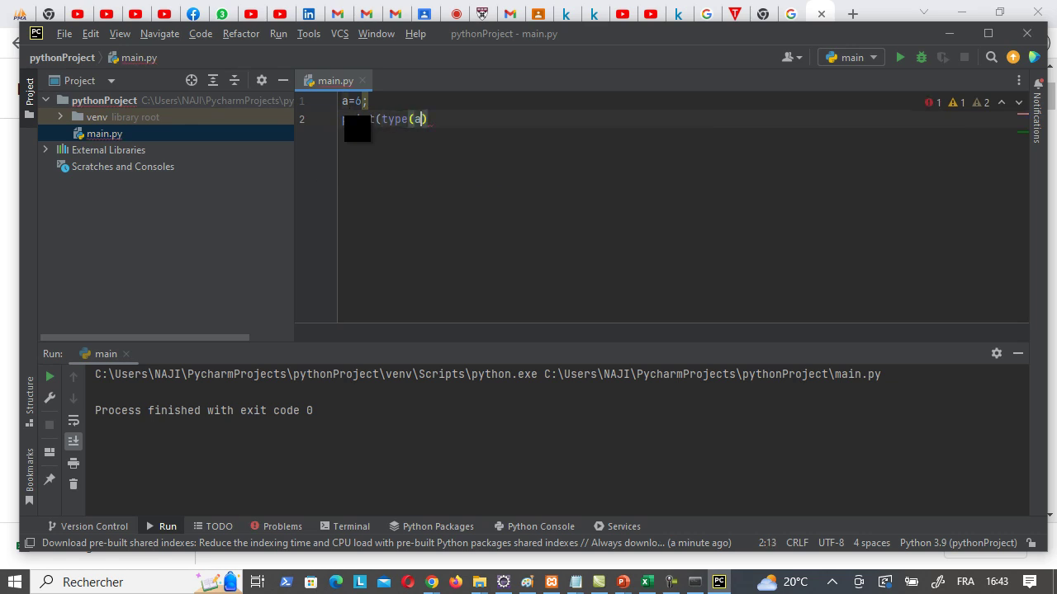
pyautogui.write(')')
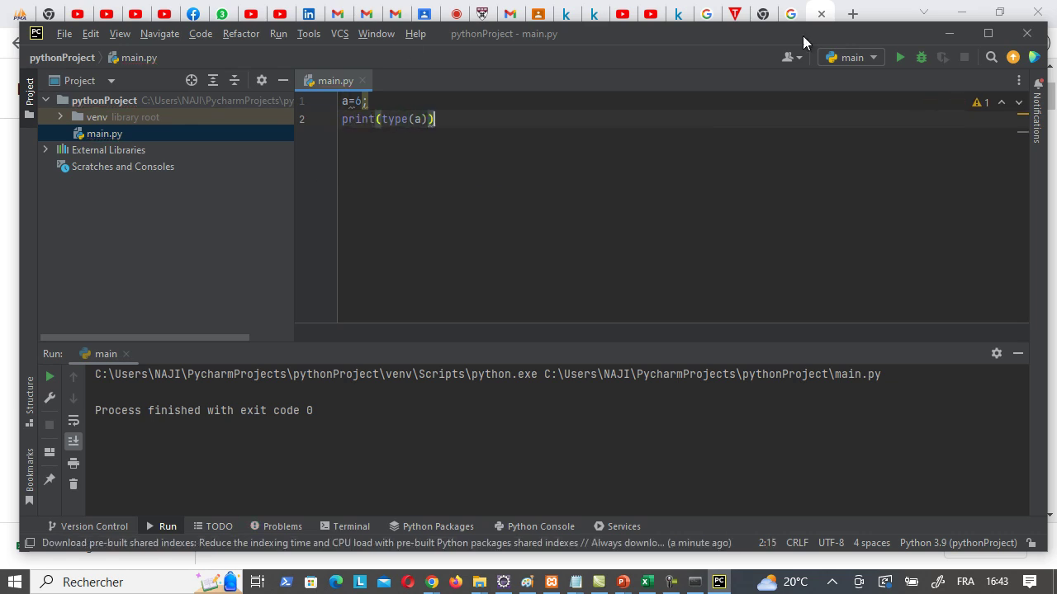
pyautogui.click(906, 61)
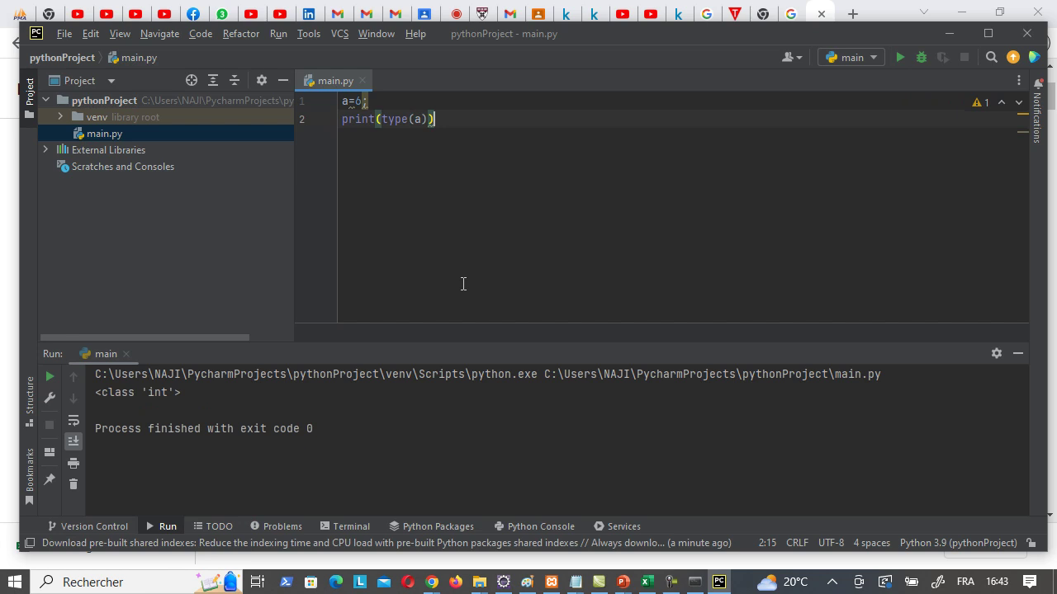
pyautogui.doubleClick(163, 393)
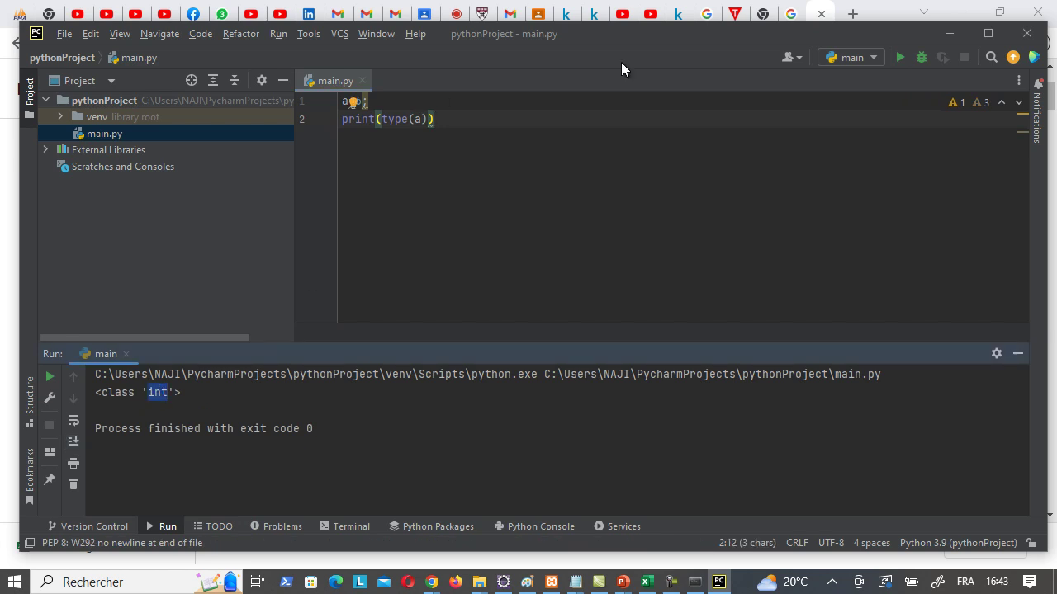
# Step: Exit PyCharm and confirm the exit
pyautogui.click(489, 108)
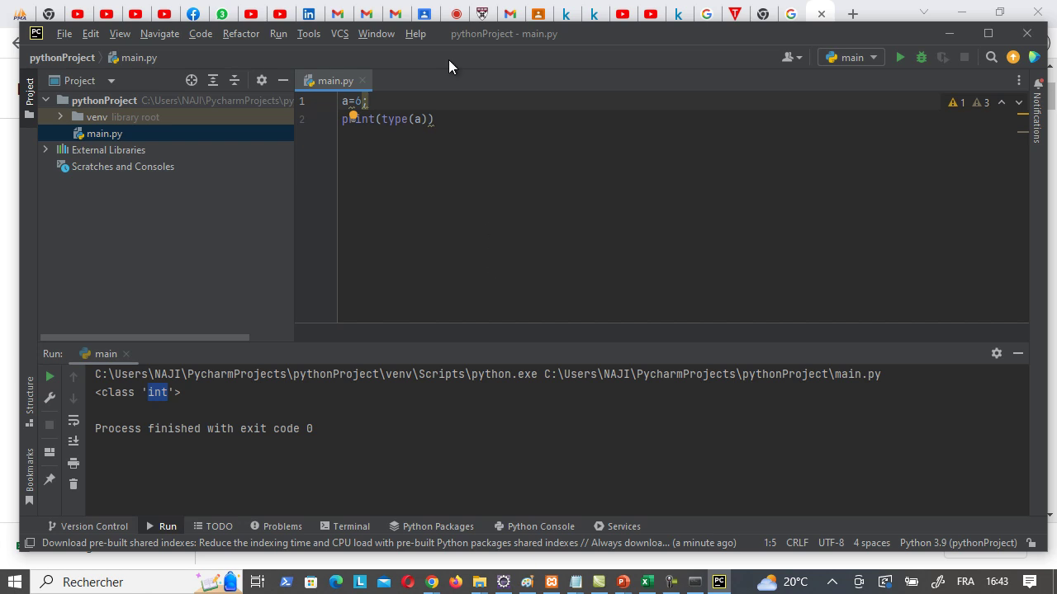
pyautogui.click(1035, 39)
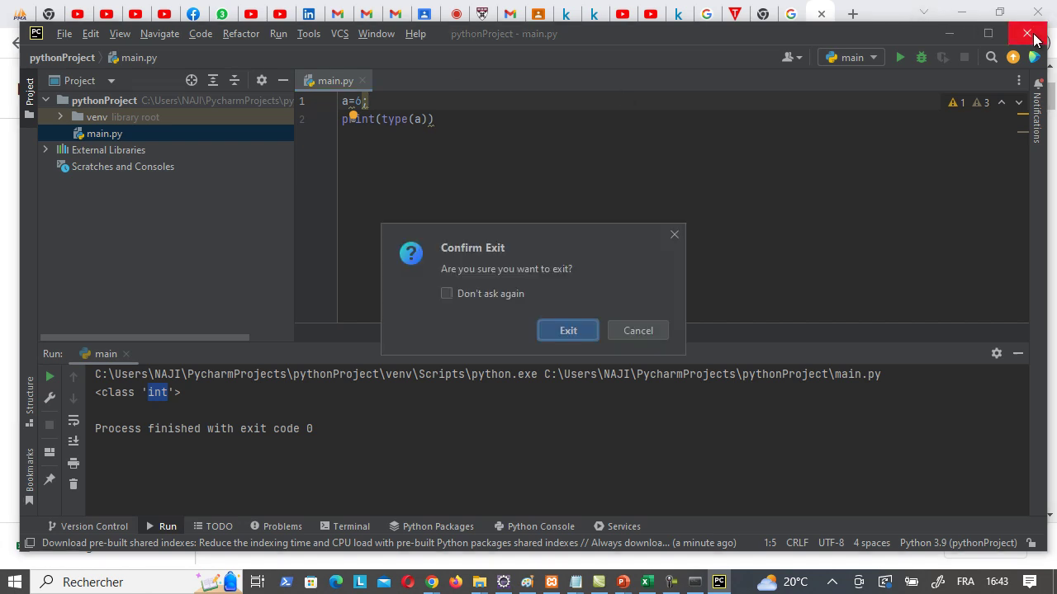
pyautogui.click(583, 336)
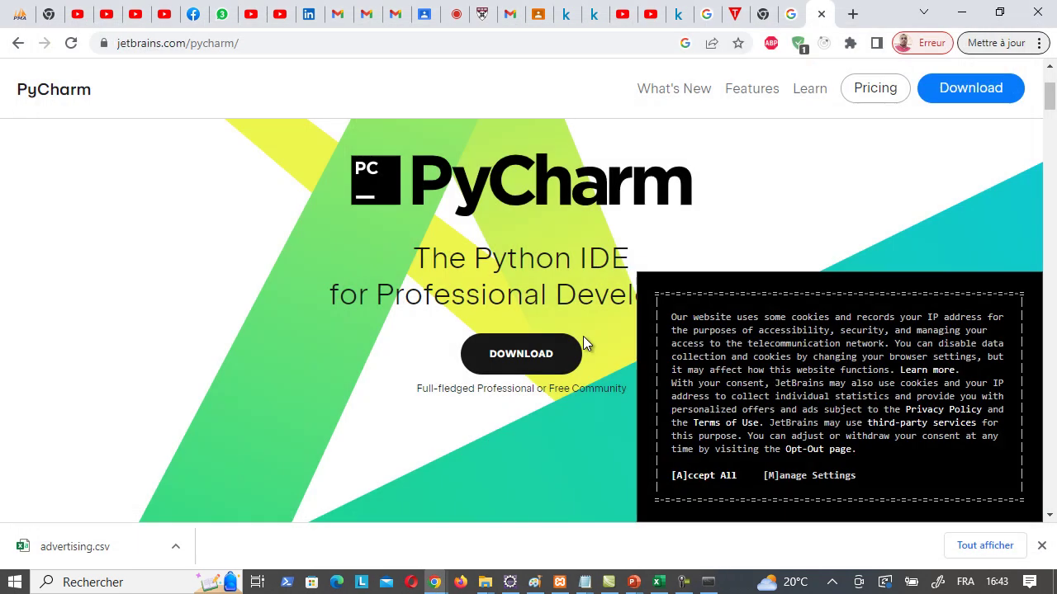
# Step: Search the installed Windows applications for "ana" and view the Anaconda Navigator entry
pyautogui.click(719, 582)
pyautogui.press('super')
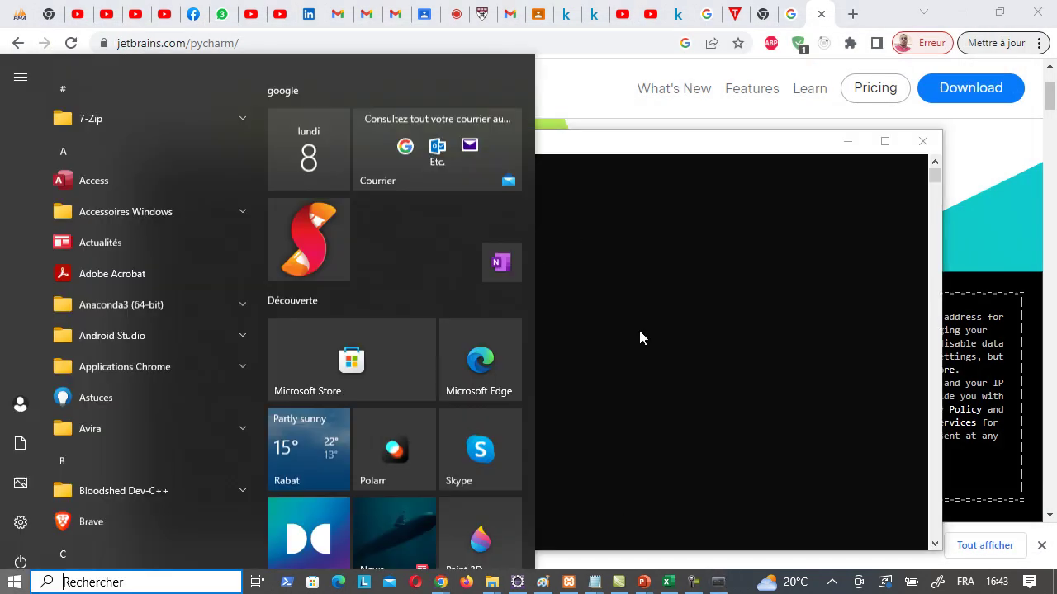
pyautogui.write('ana')
pyautogui.press('Down')
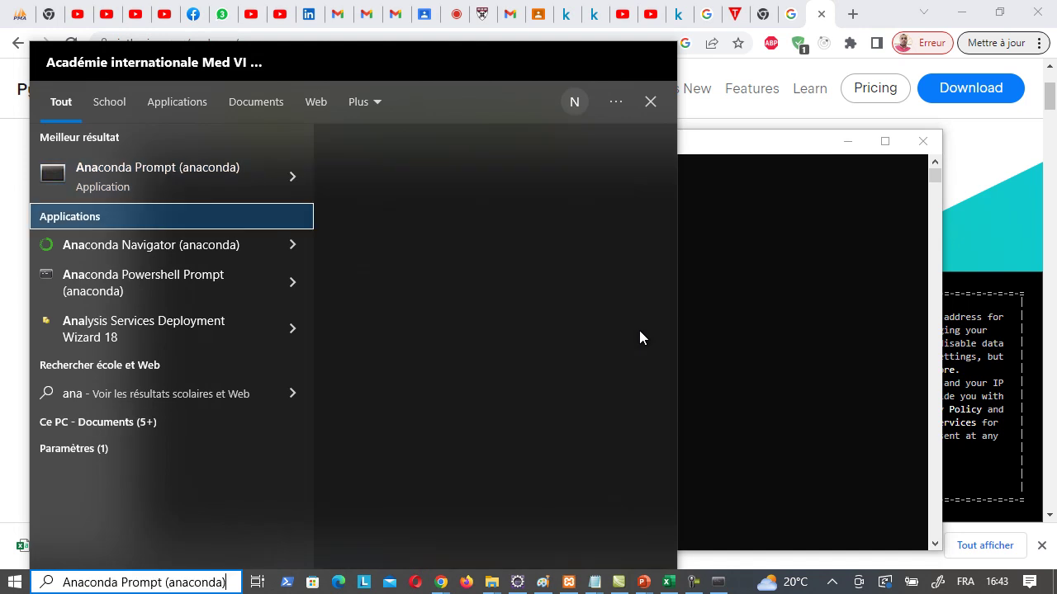
pyautogui.press('Down')
pyautogui.press('Up')
pyautogui.press('Down')
pyautogui.press('Down')
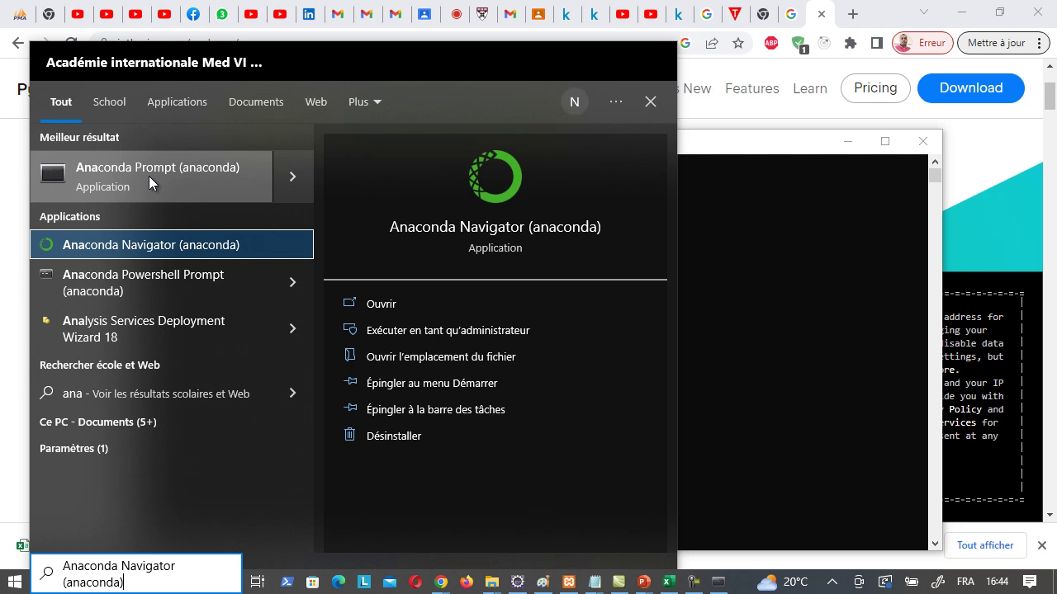
pyautogui.click(793, 442)
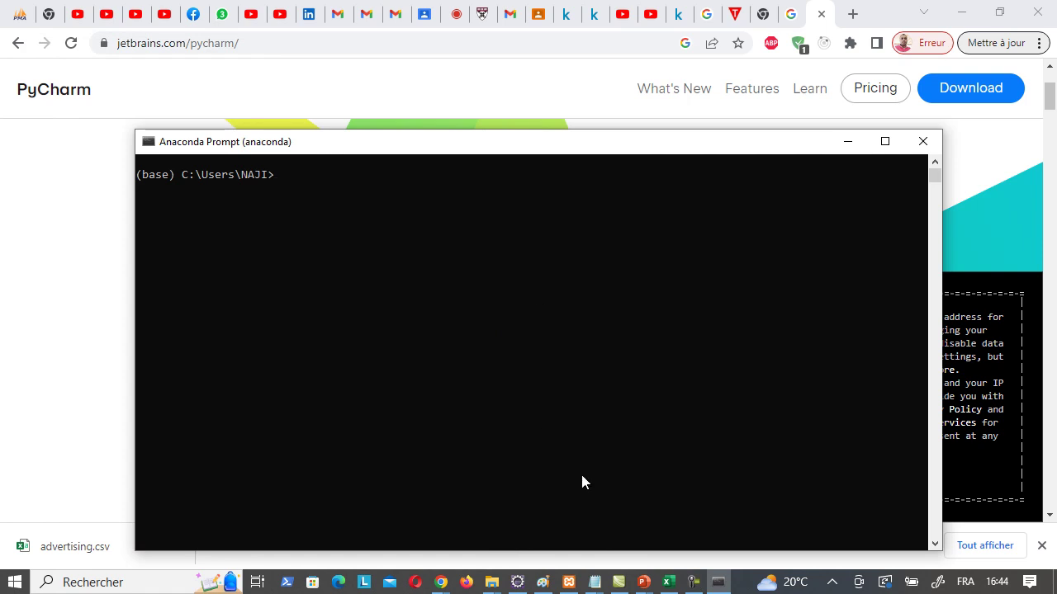
# Step: Launch Anaconda Navigator, minimize its console window, and bring the Anaconda Prompt window to the front
pyautogui.press('super')
pyautogui.write('ana')
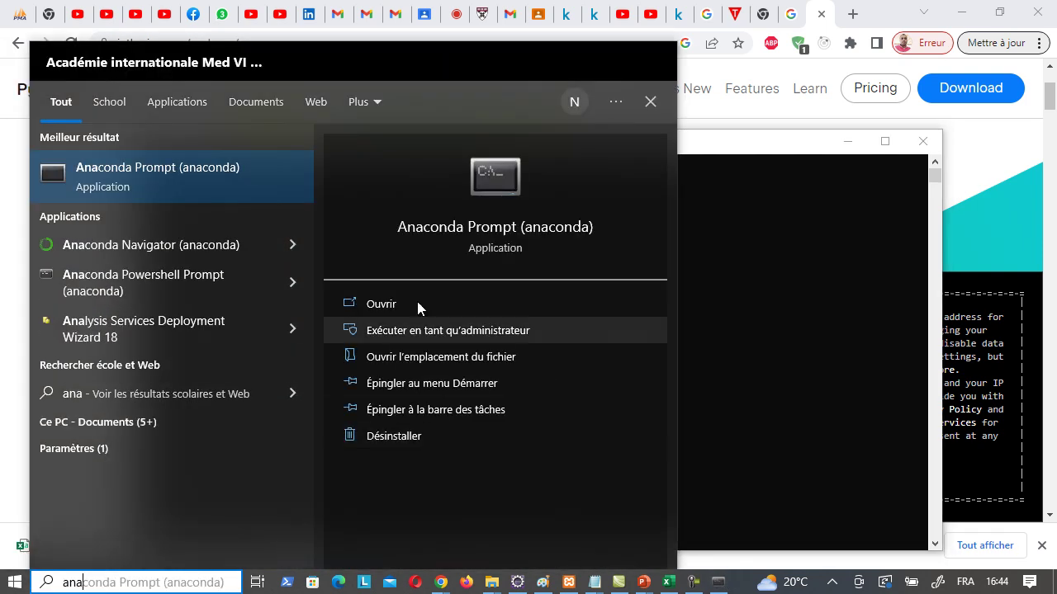
pyautogui.click(183, 249)
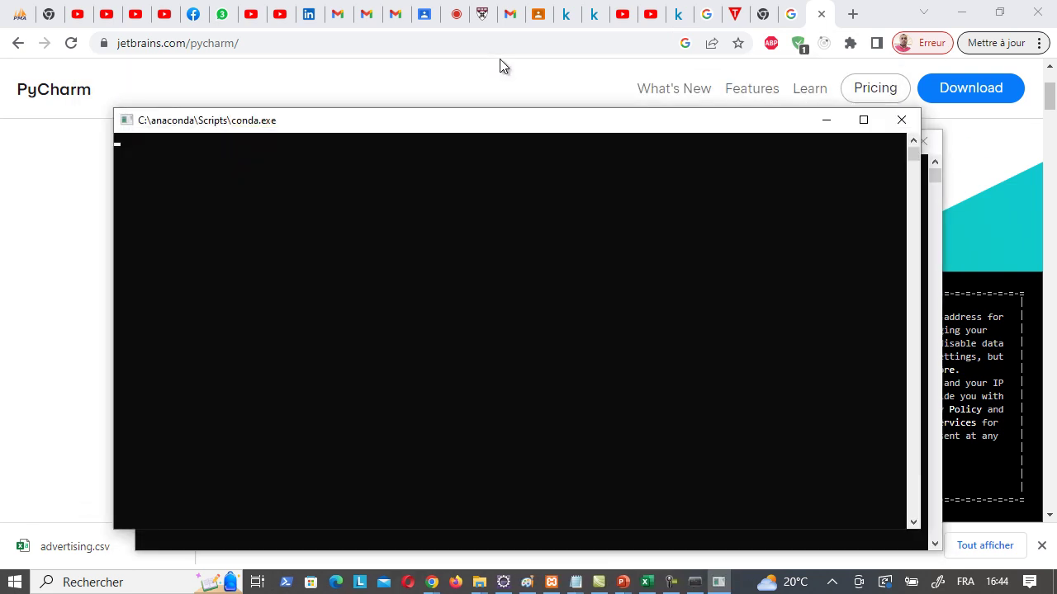
pyautogui.click(825, 120)
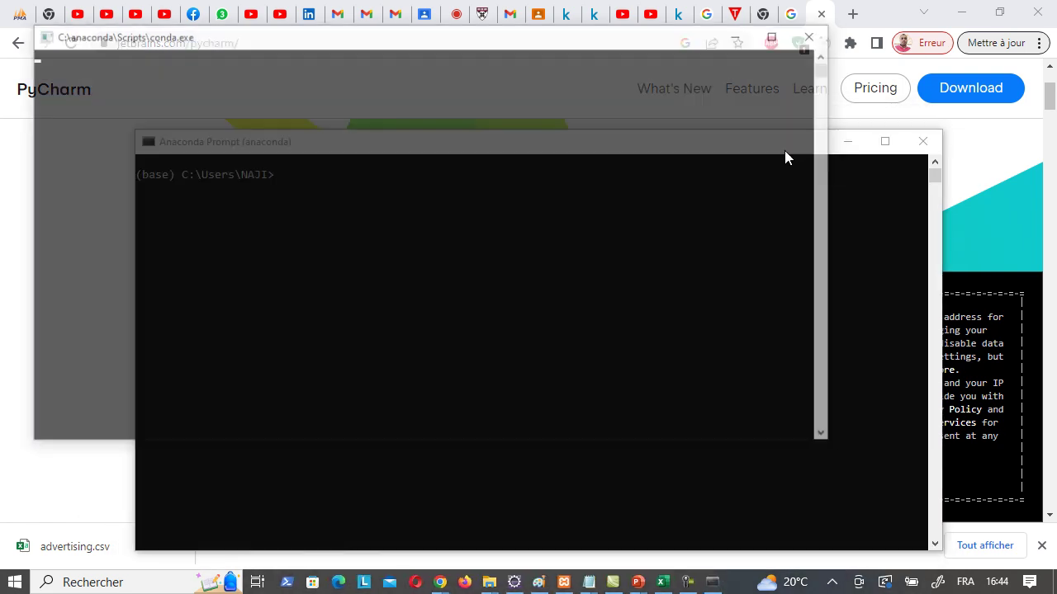
pyautogui.click(887, 215)
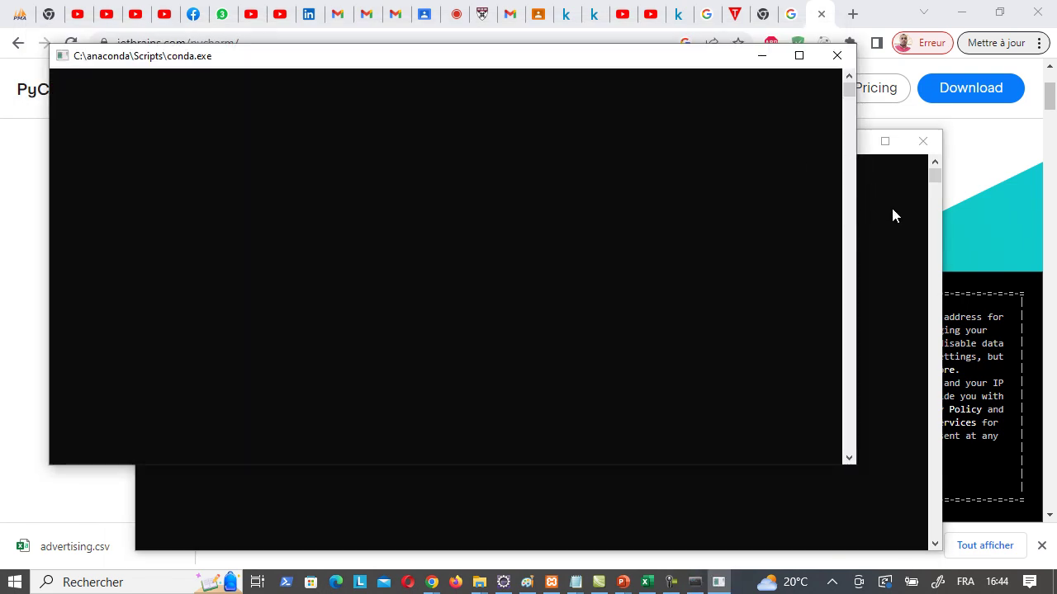
pyautogui.click(892, 215)
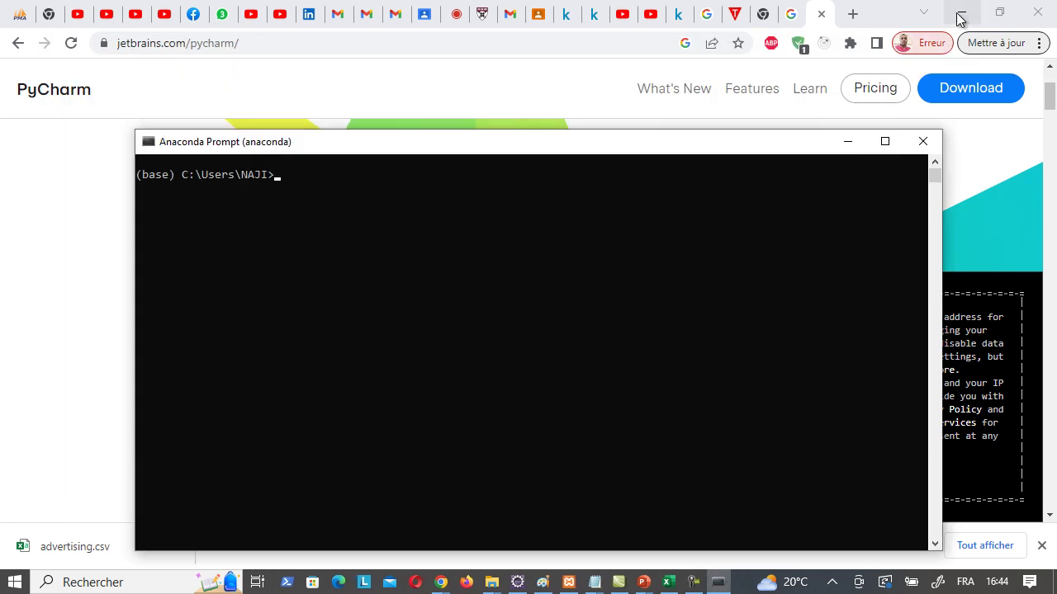
# Step: Switch to Chrome and close the PyCharm, search, gradient descent, Kaggle, decision tree video and Google Classroom tabs
pyautogui.click(821, 17)
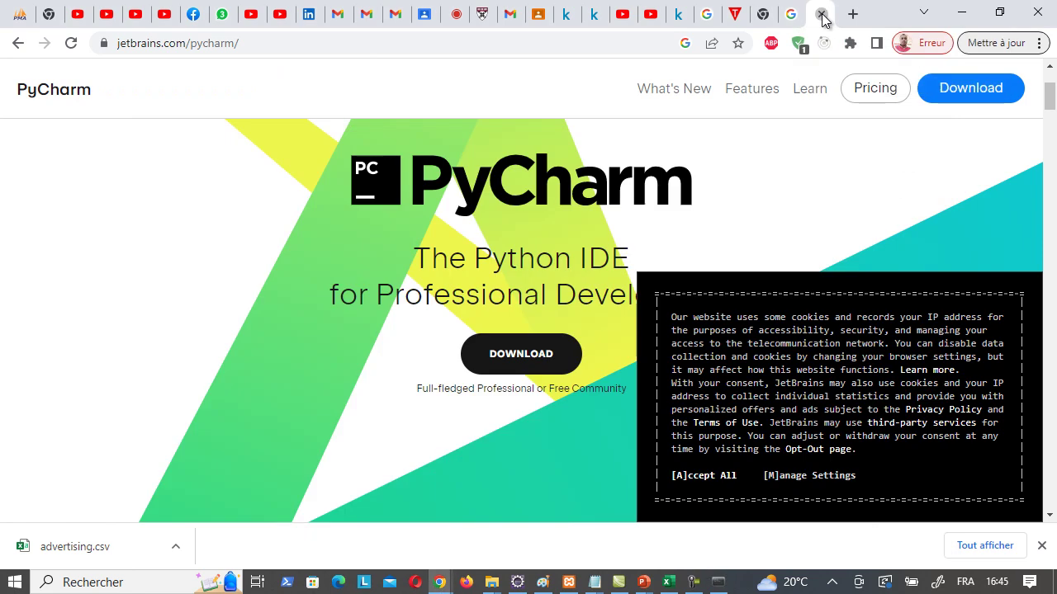
pyautogui.click(822, 17)
pyautogui.click(822, 17)
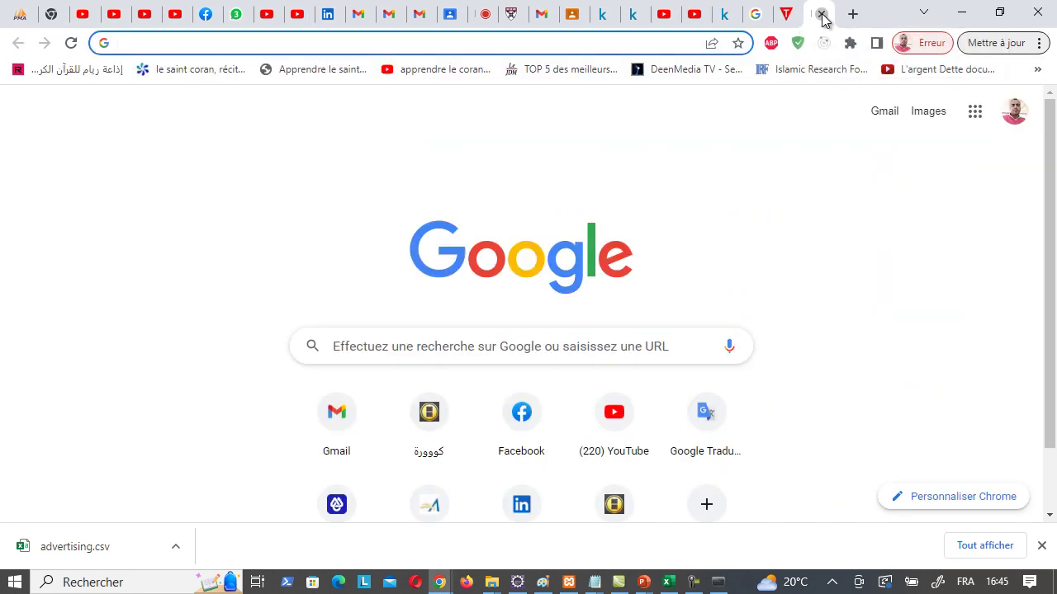
pyautogui.click(822, 17)
pyautogui.click(823, 17)
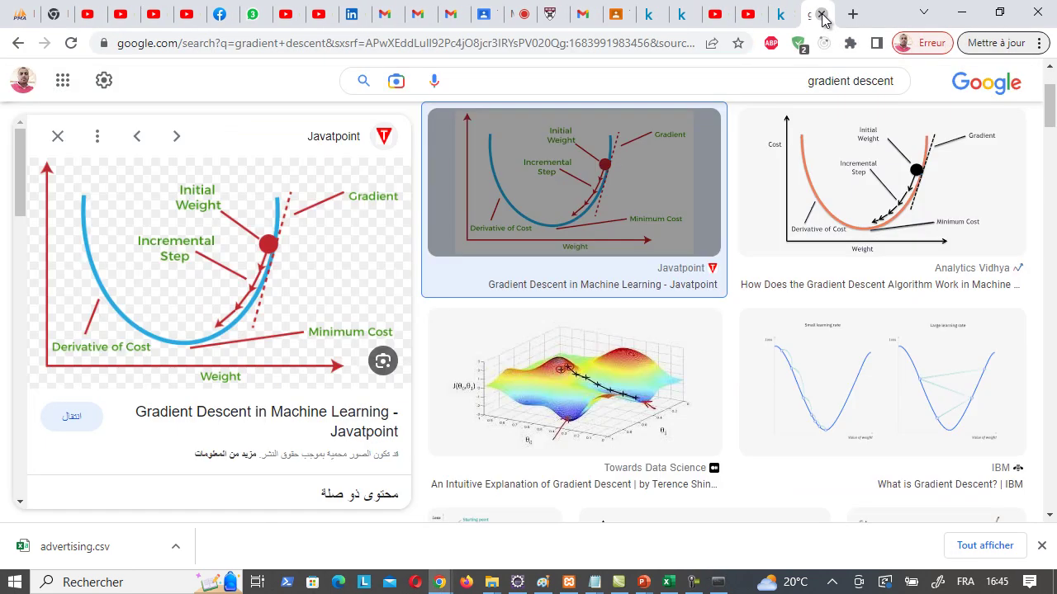
pyautogui.click(822, 16)
pyautogui.click(822, 16)
pyautogui.click(823, 16)
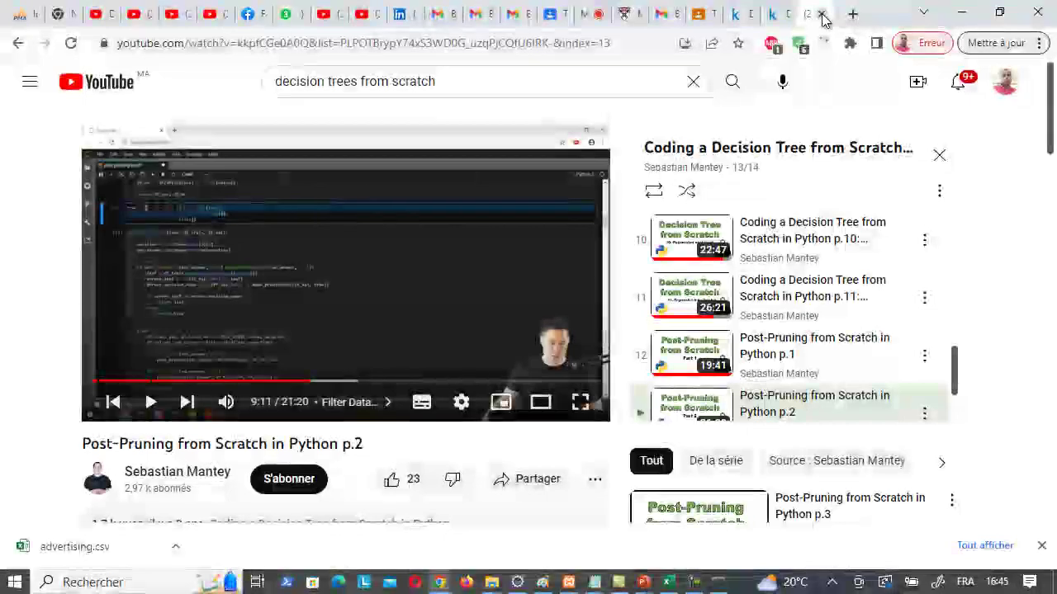
pyautogui.click(822, 17)
pyautogui.click(822, 17)
pyautogui.click(822, 17)
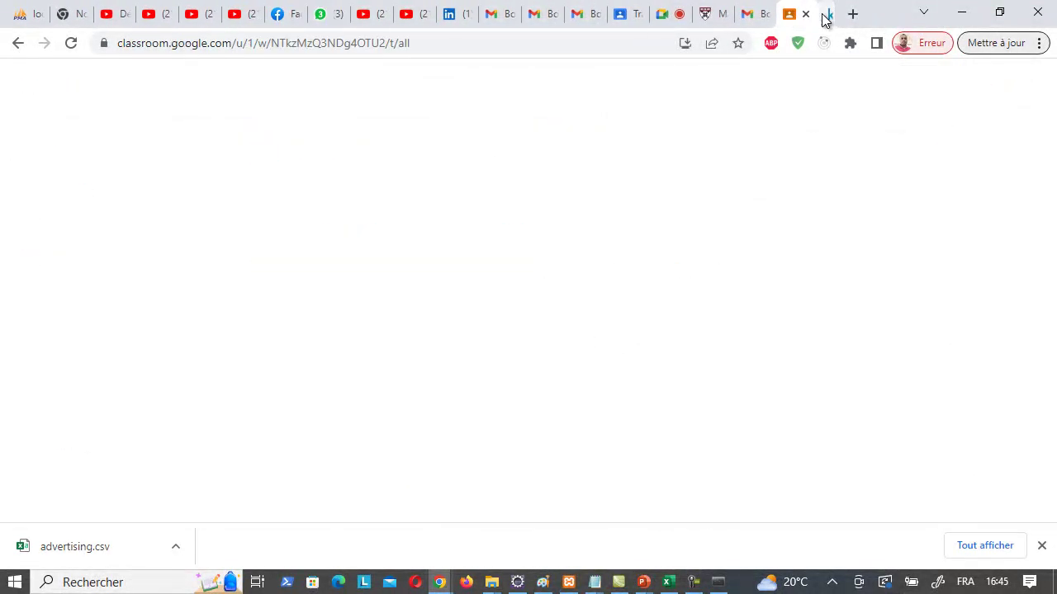
pyautogui.click(822, 16)
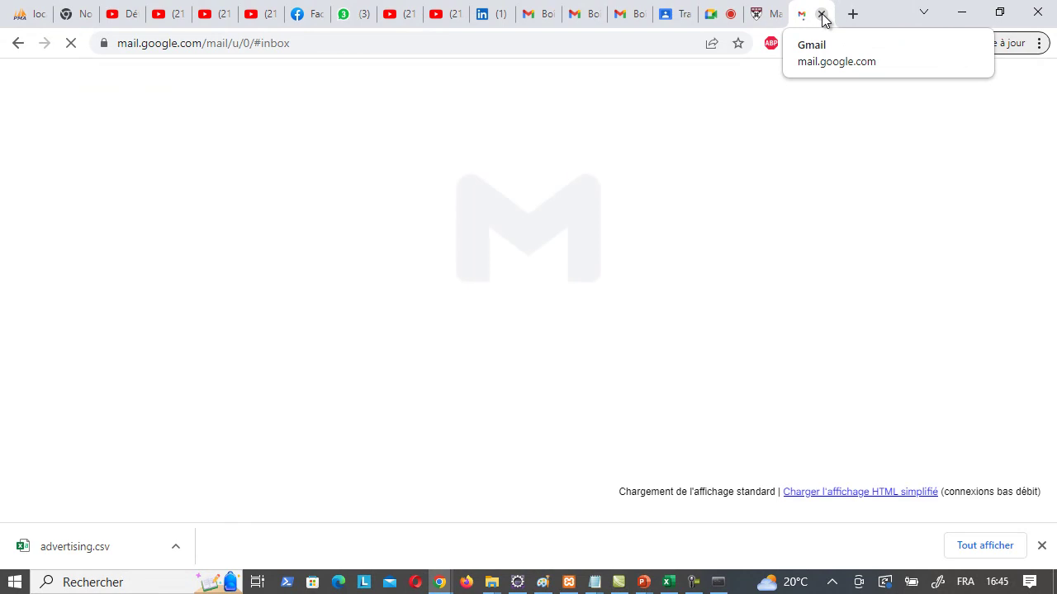
# Step: Close the Gmail, Google Classroom, LinkedIn, YouTube and WhatsApp tabs in the browser one by one
pyautogui.click(822, 16)
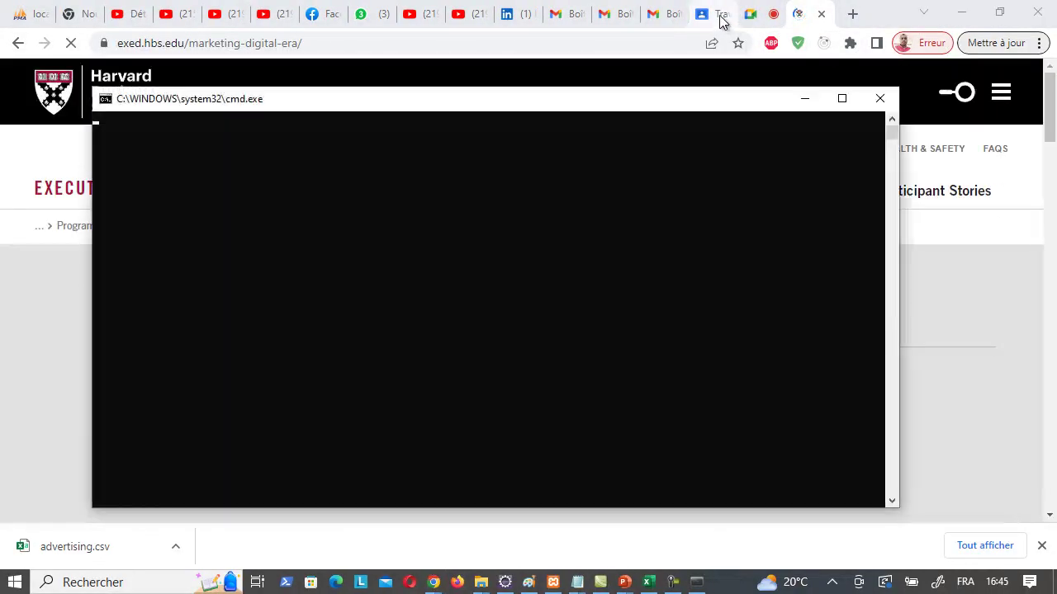
pyautogui.click(719, 17)
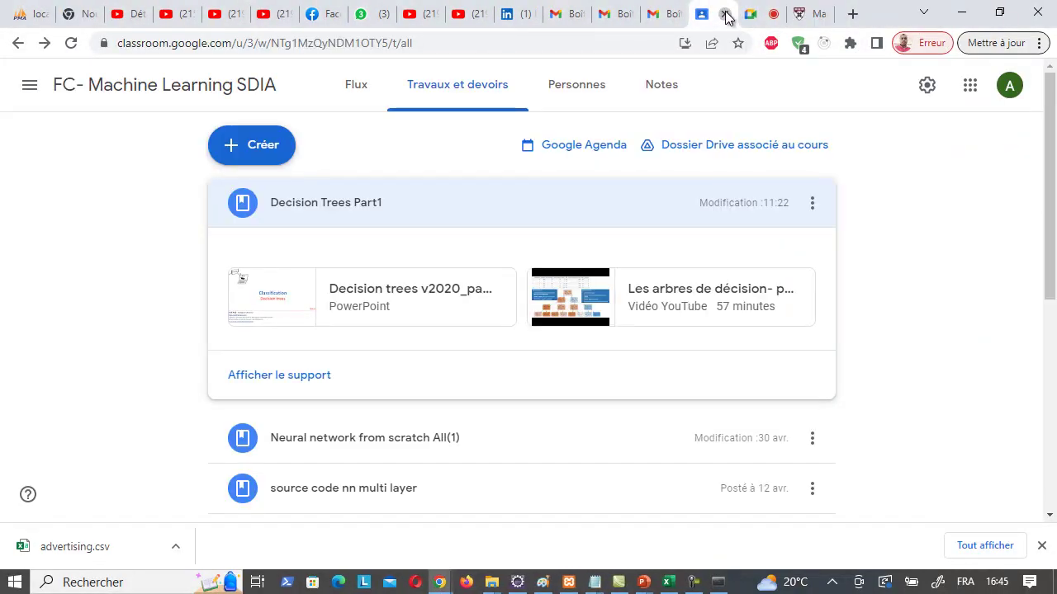
pyautogui.click(727, 16)
pyautogui.click(670, 17)
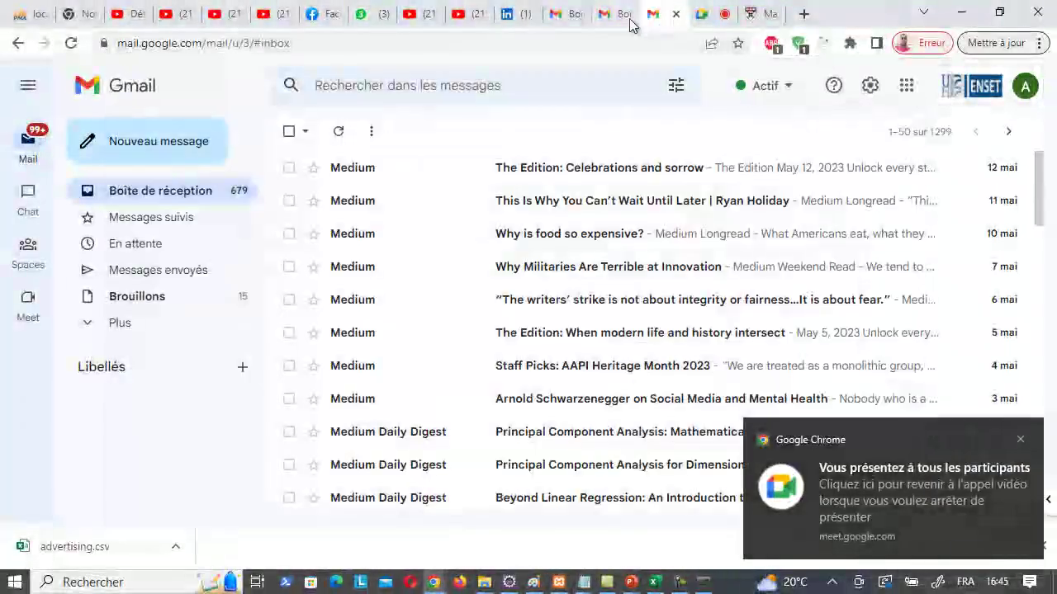
pyautogui.click(621, 17)
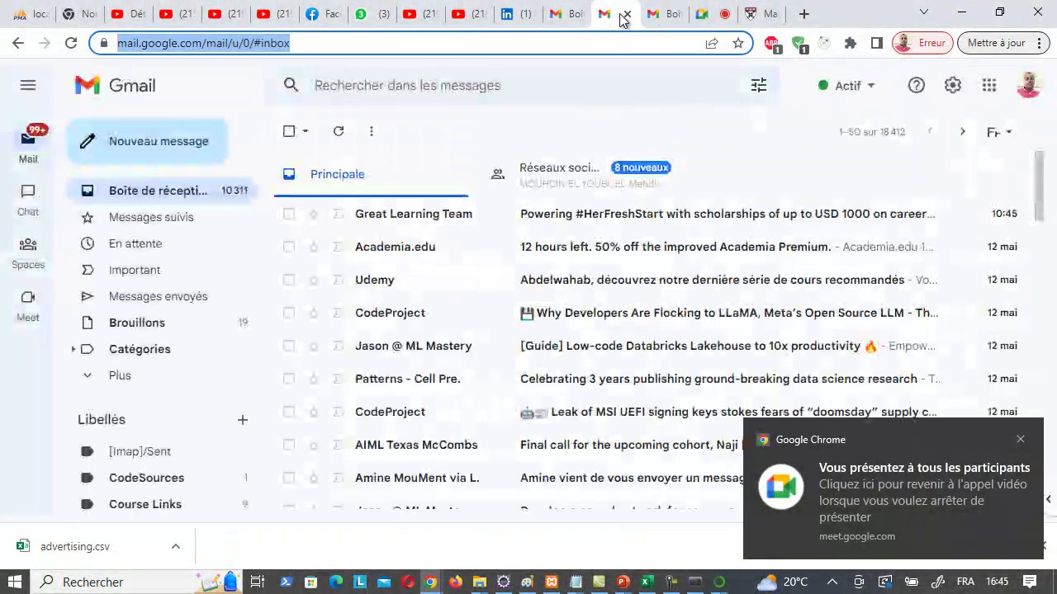
pyautogui.click(625, 15)
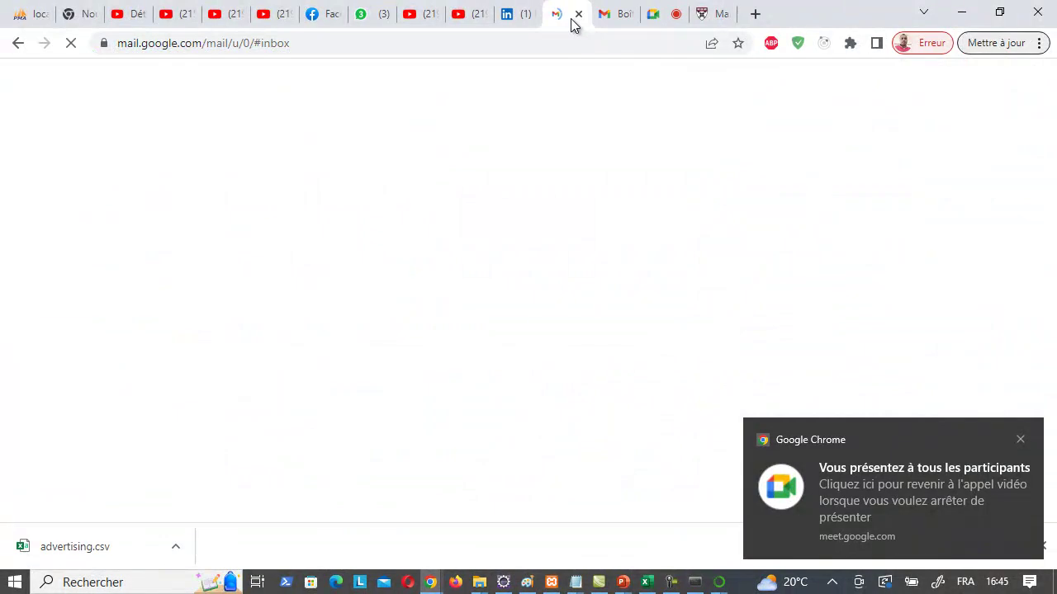
pyautogui.click(578, 15)
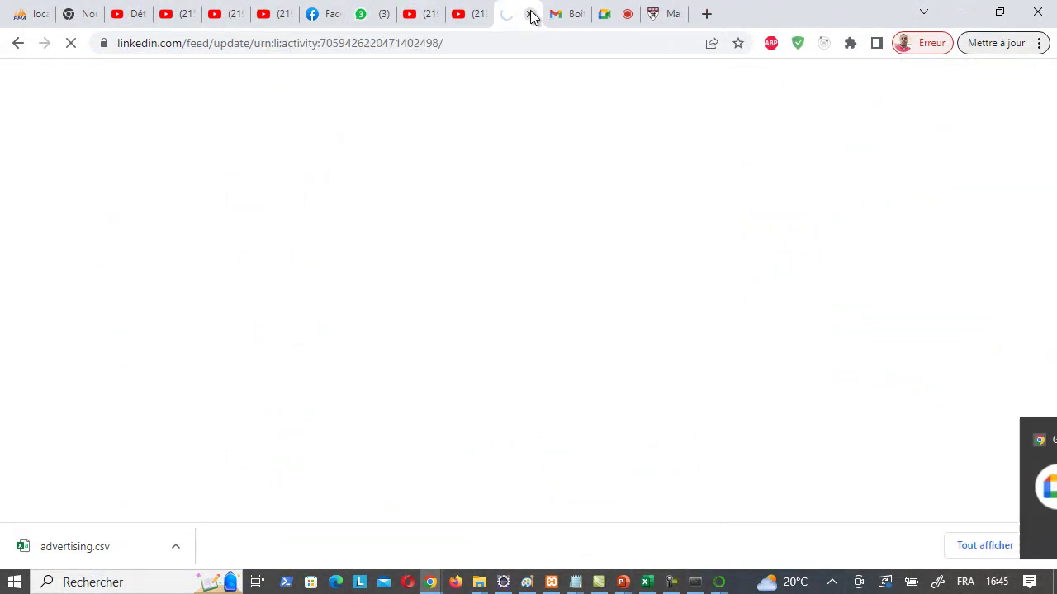
pyautogui.click(531, 15)
pyautogui.click(489, 18)
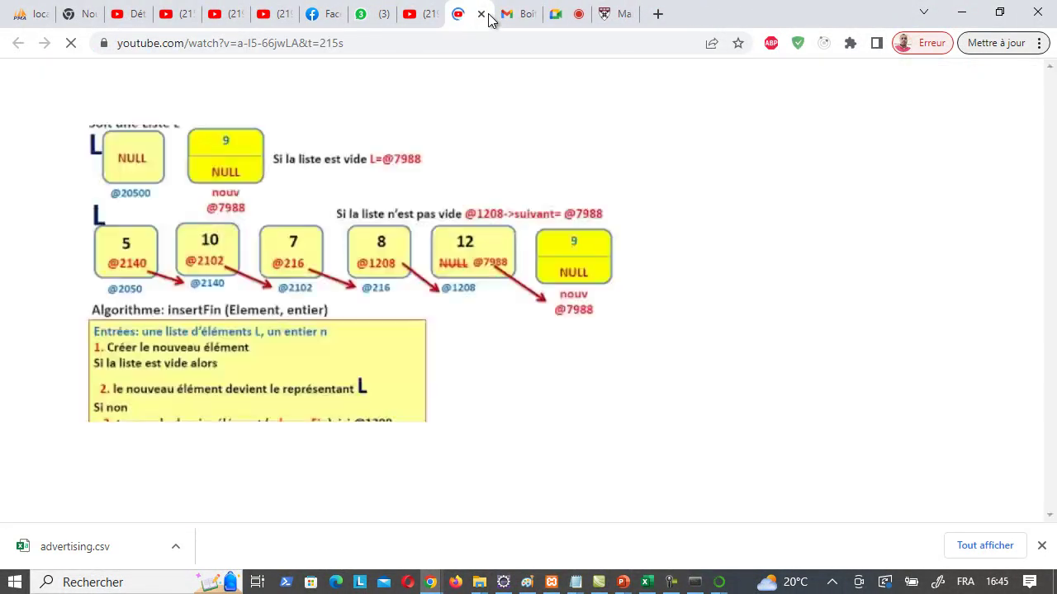
pyautogui.click(435, 21)
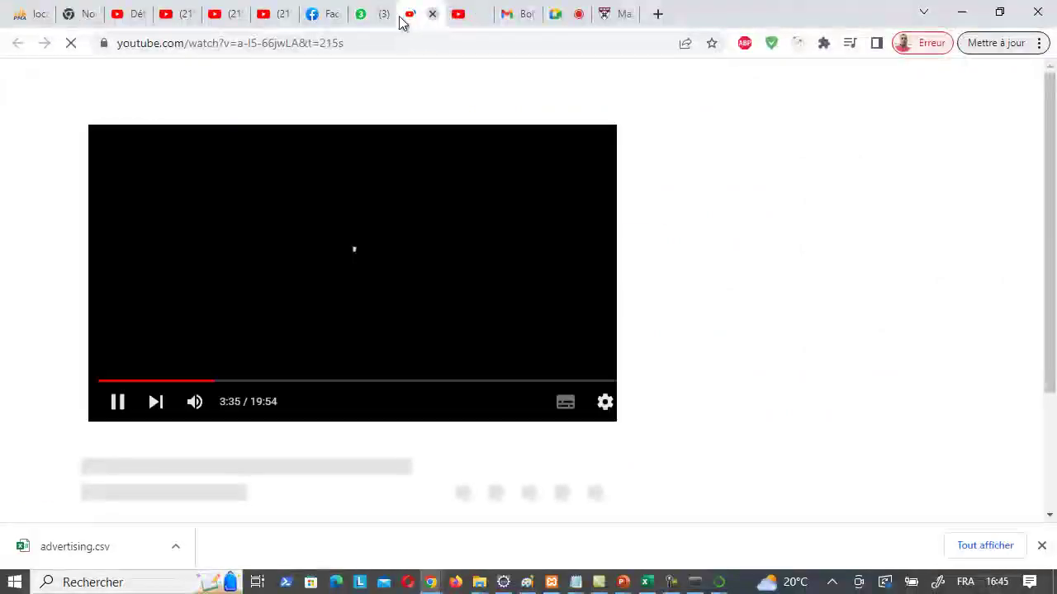
pyautogui.hotkey('ctrl', 'w')
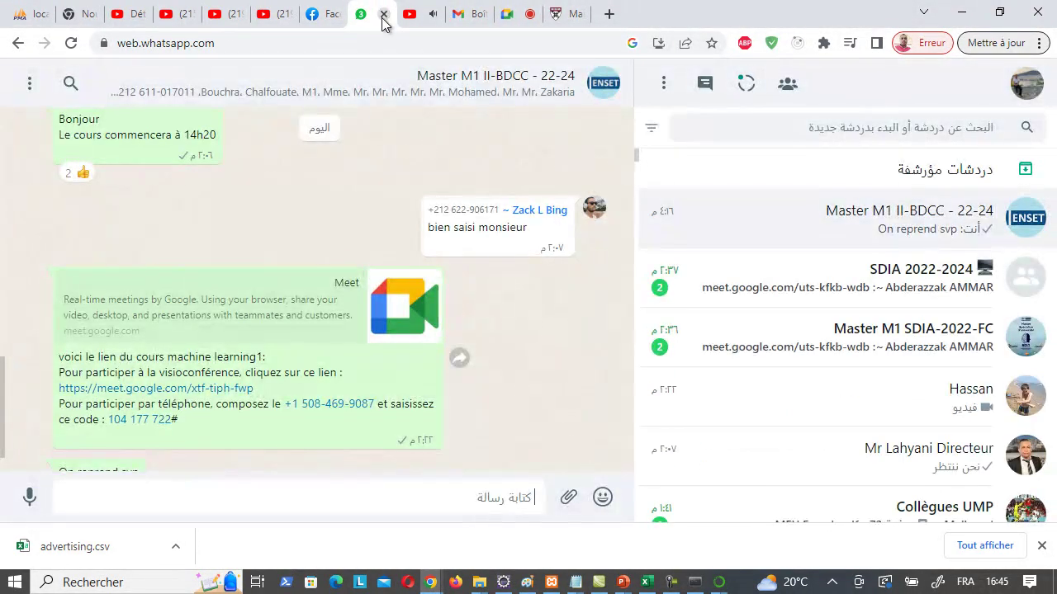
pyautogui.click(382, 19)
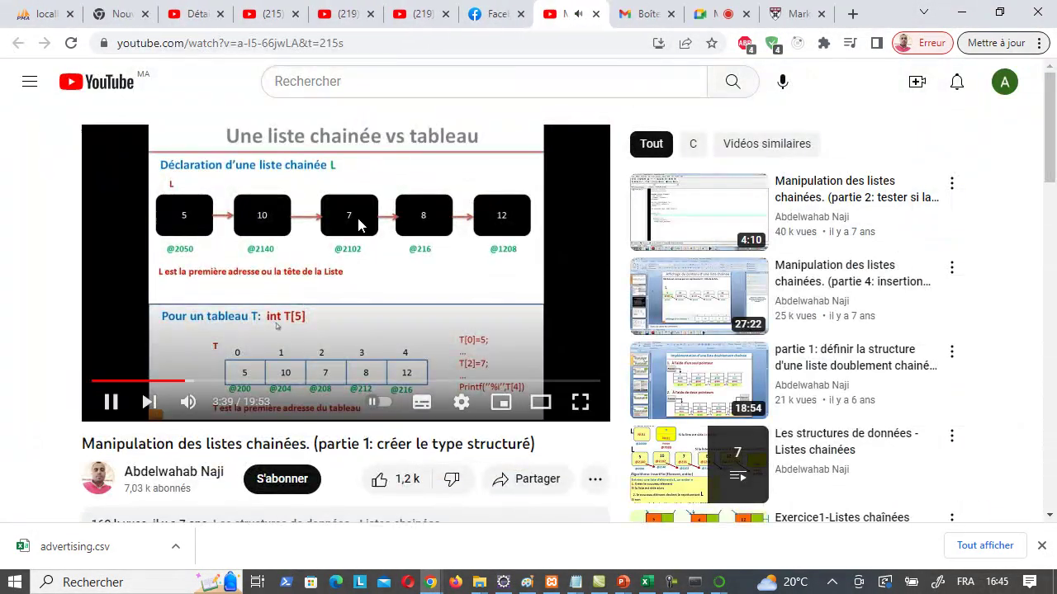
# Step: Close all browser tabs other than the Google Meet call
pyautogui.click(700, 23)
pyautogui.rightClick(702, 23)
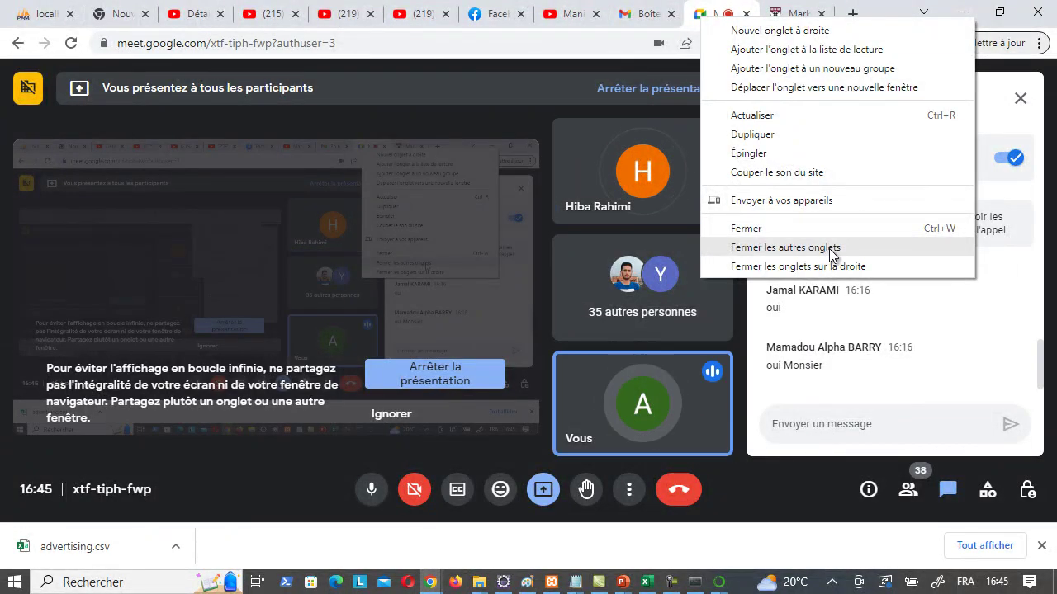
pyautogui.click(830, 248)
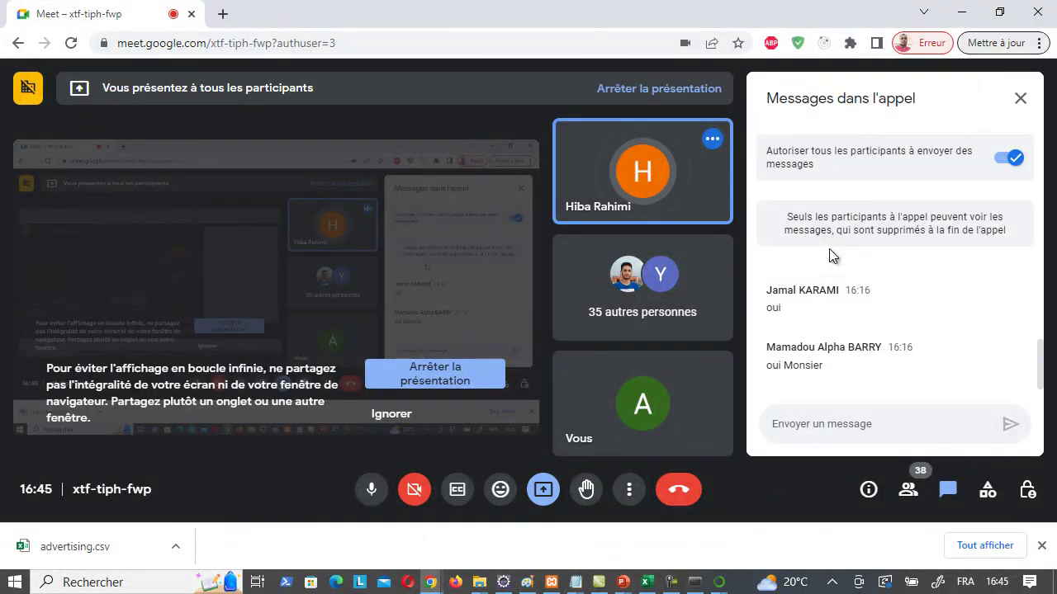
pyautogui.click(841, 420)
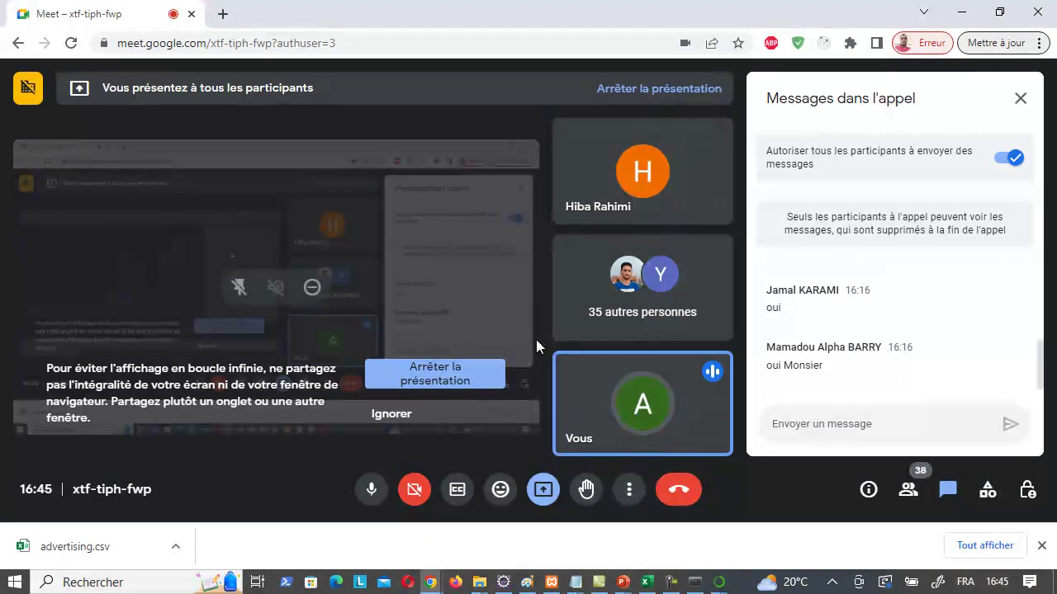
# Step: Switch to Anaconda Navigator, dismiss the presentation notification, and decline the 2.3.2 update with no further reminders
pyautogui.click(698, 582)
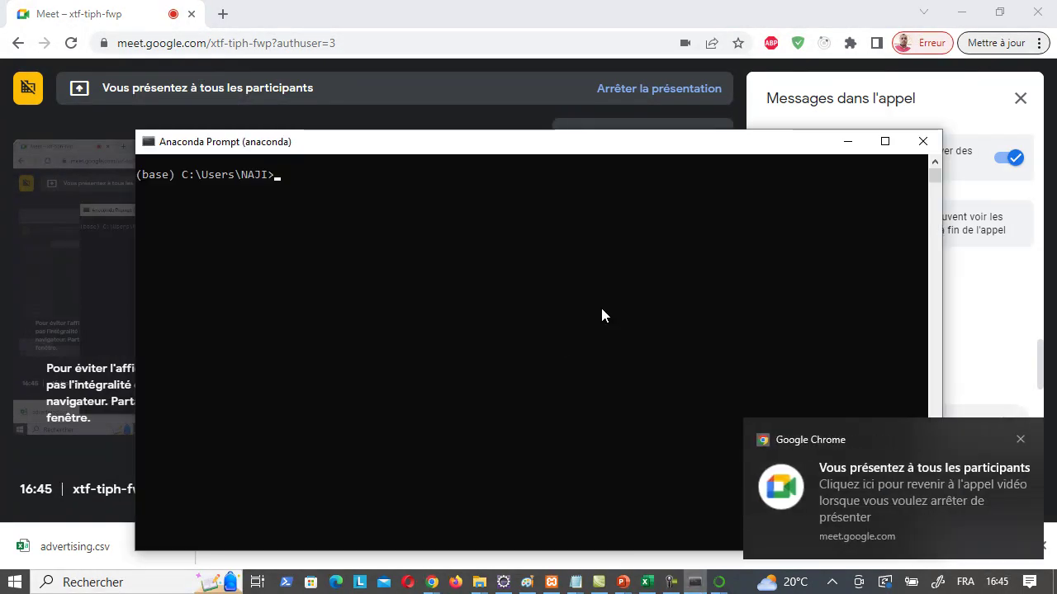
pyautogui.click(719, 582)
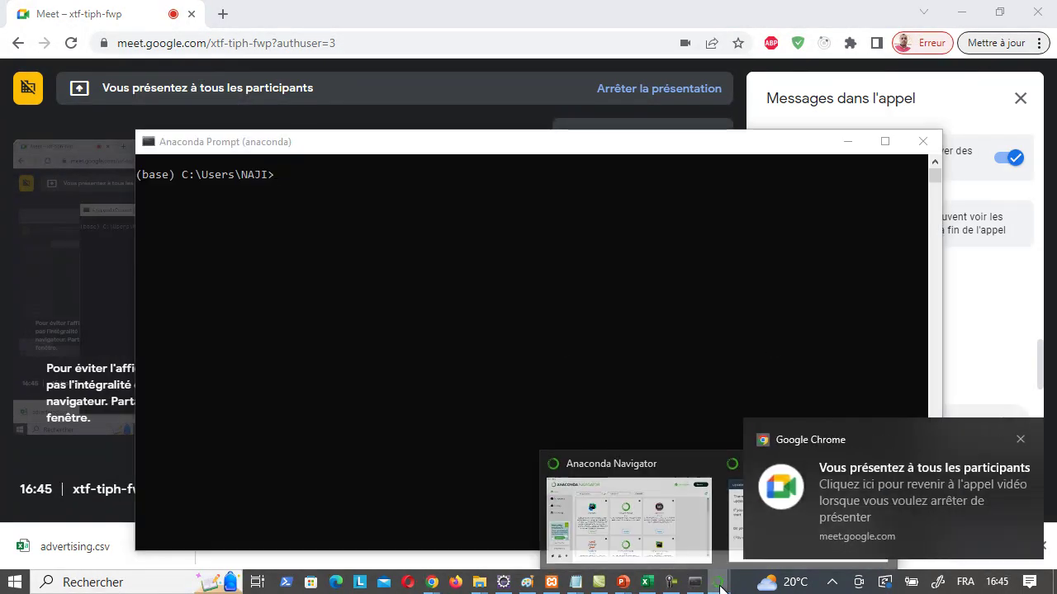
pyautogui.click(641, 459)
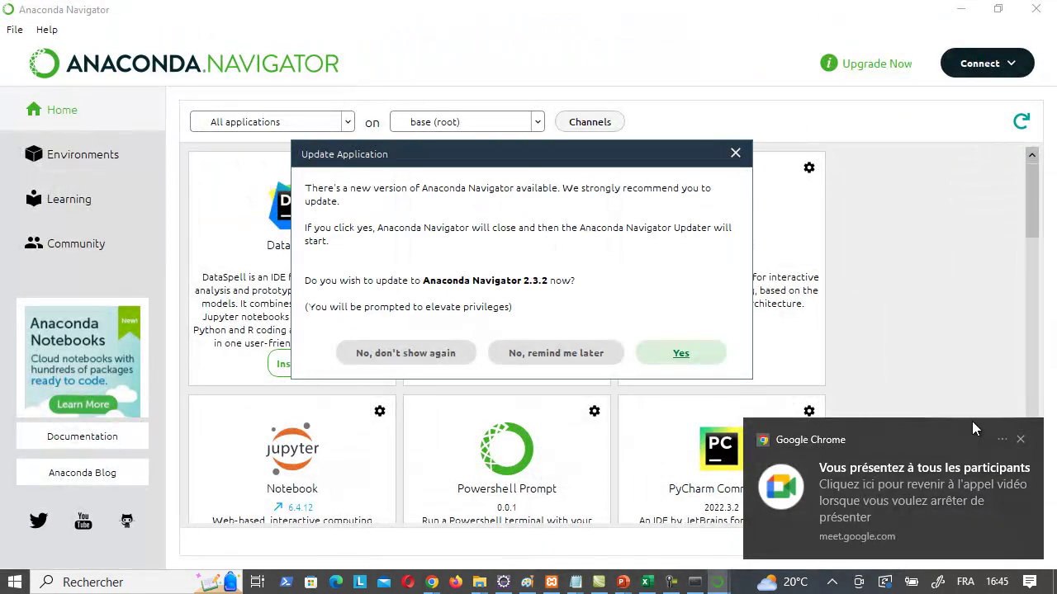
pyautogui.click(1021, 440)
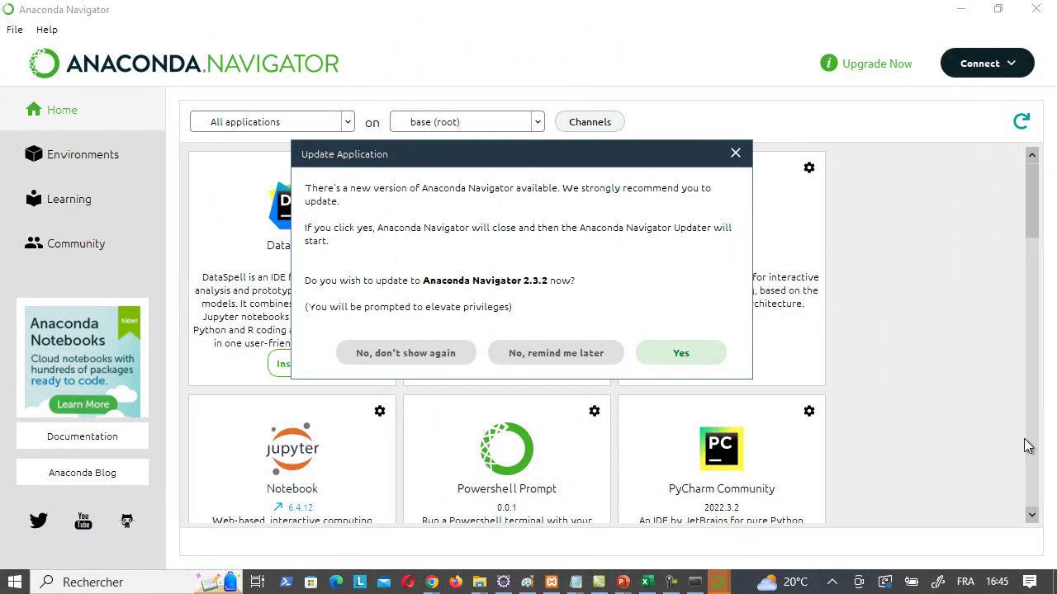
pyautogui.click(400, 362)
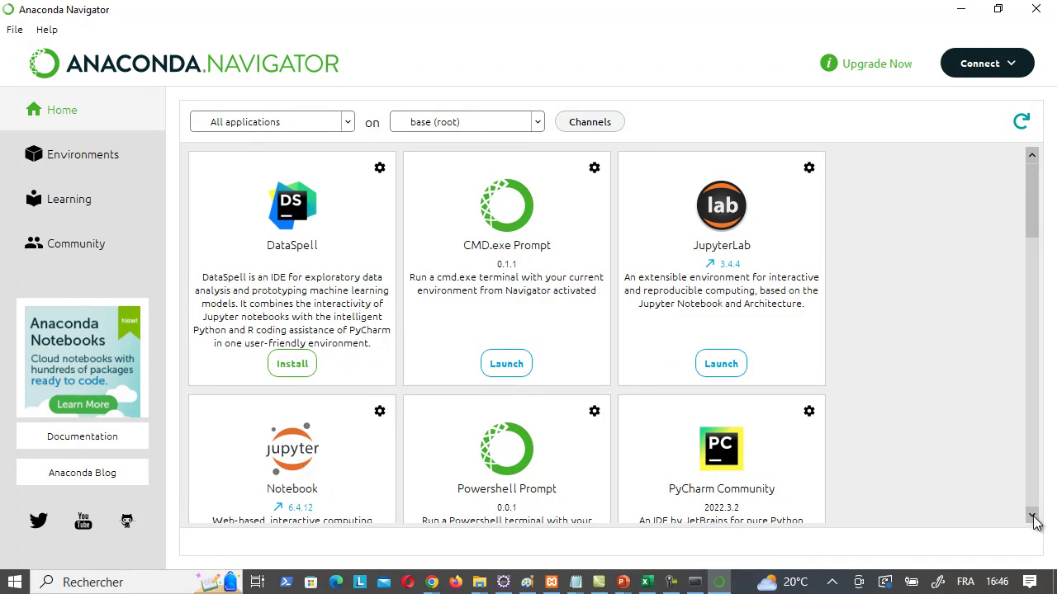
# Step: Browse the applications offered on the Navigator home page, including Notebook, PyCharm Community, Spyder and VS Code
pyautogui.scroll(-5, 1032, 515)
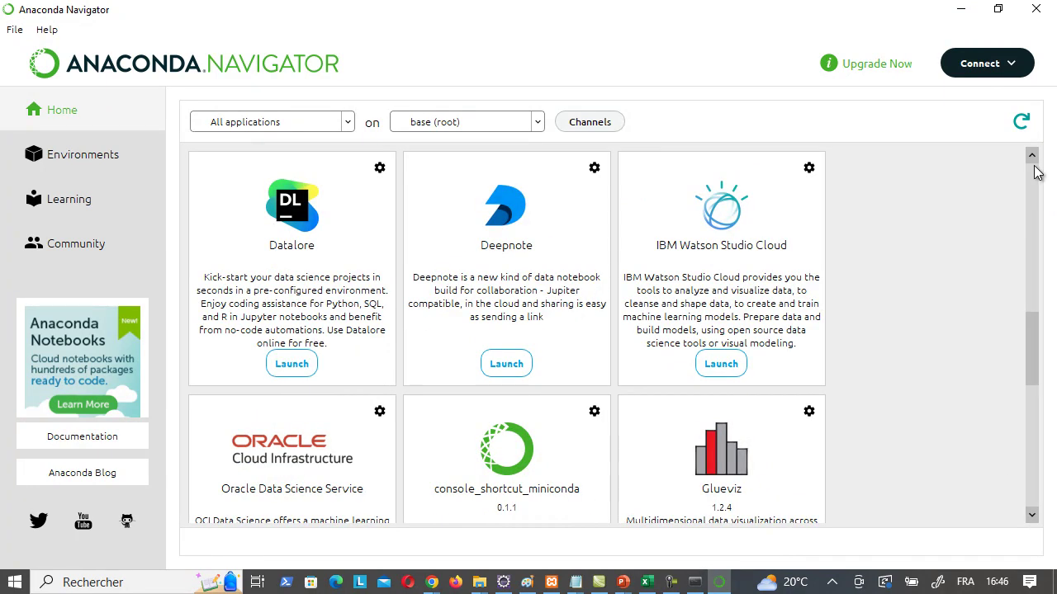
pyautogui.scroll(5, 1032, 157)
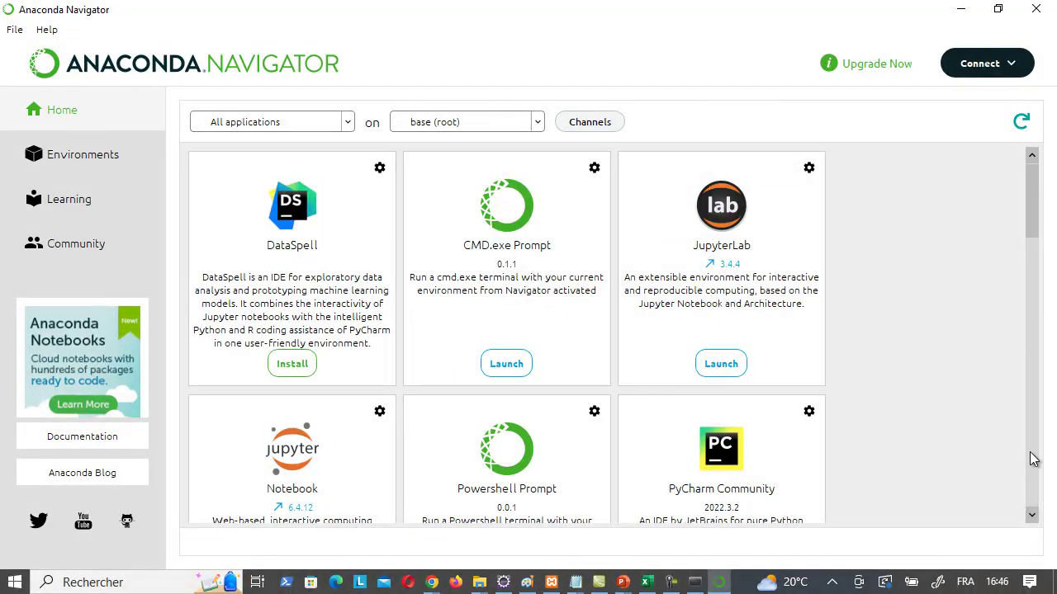
pyautogui.click(1032, 516)
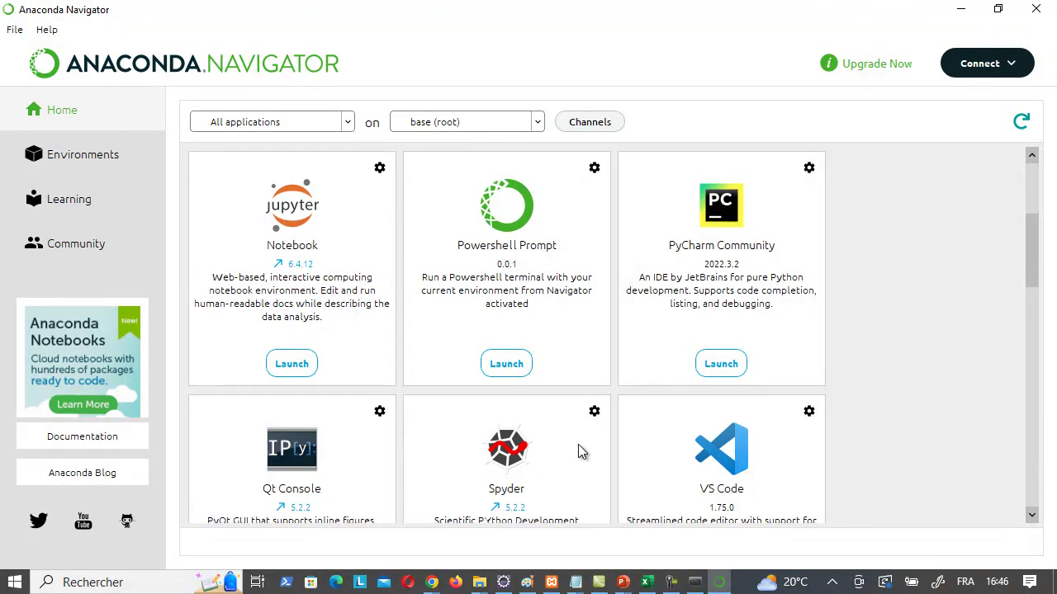
# Step: In the Anaconda Prompt, change to the C:\formation\ML directory and start Jupyter with "jupyter notebook"
pyautogui.click(695, 582)
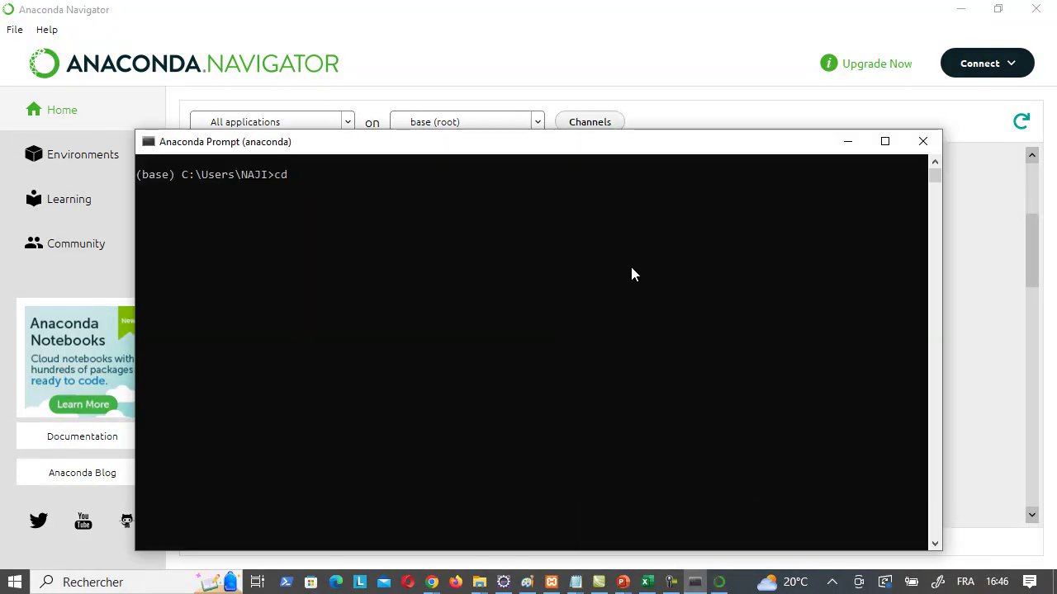
pyautogui.press('Return')
pyautogui.write('cd formation')
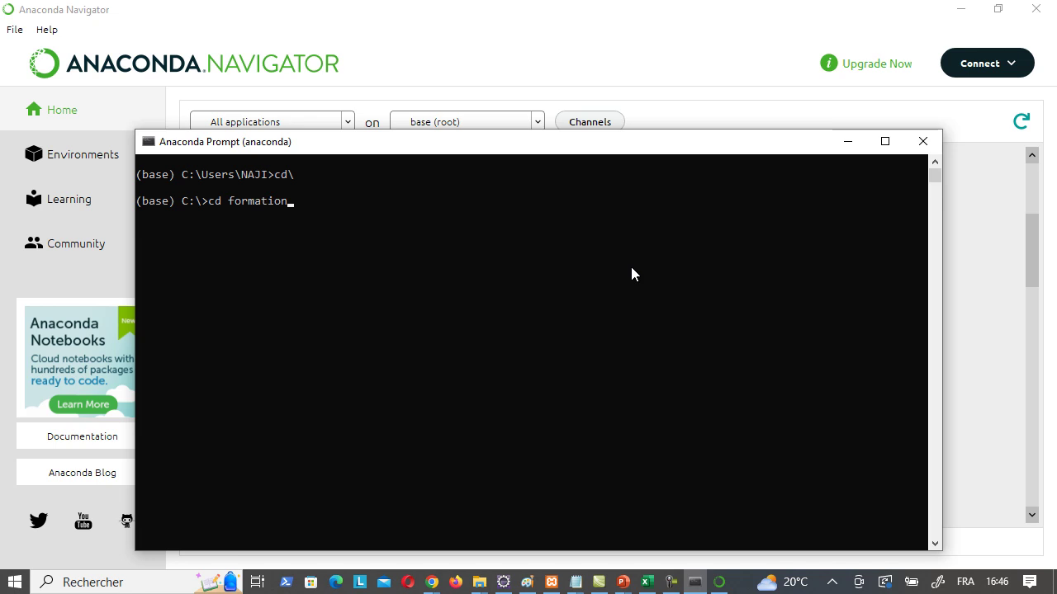
pyautogui.press('Return')
pyautogui.write('cd ml')
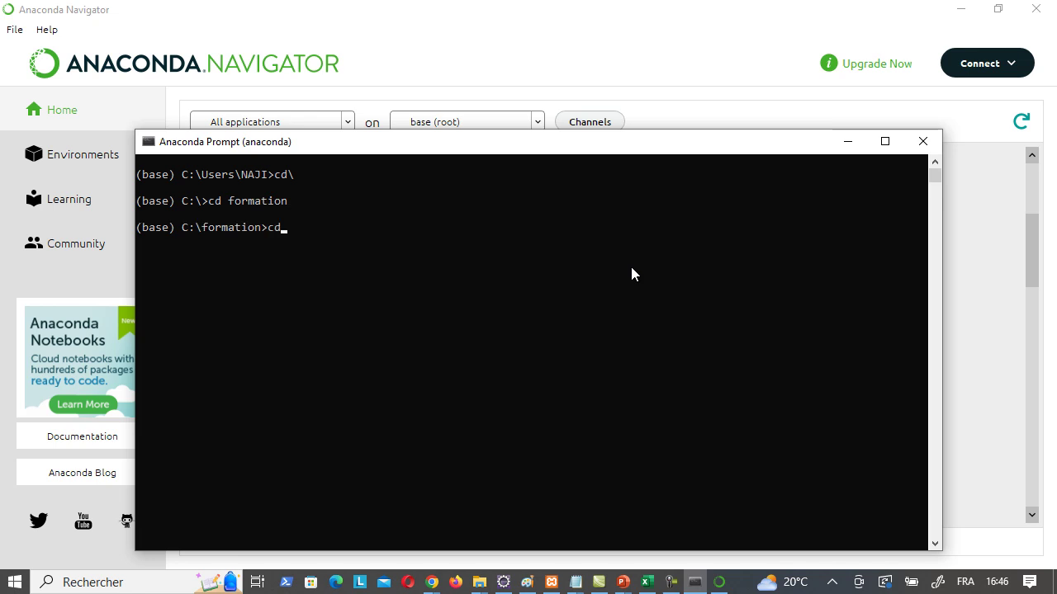
pyautogui.press('Return')
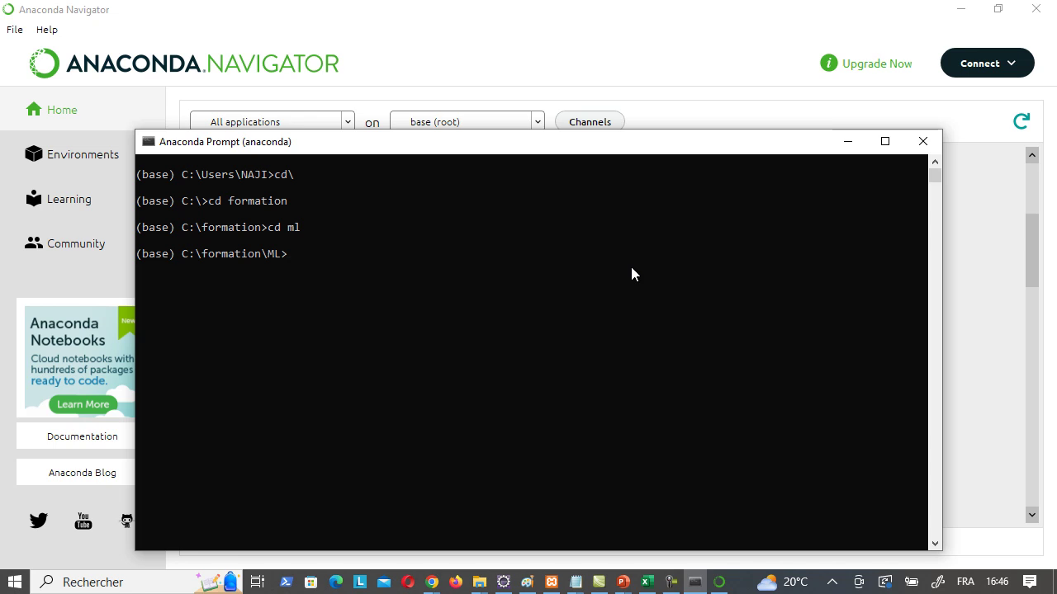
pyautogui.write('jupyter notebook')
pyautogui.press('Return')
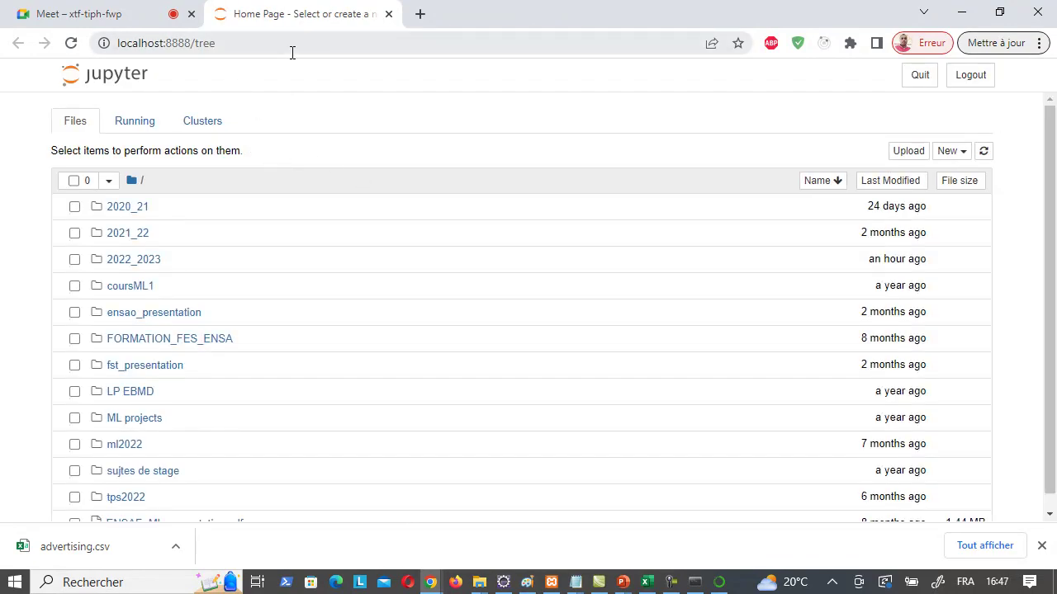
# Step: Create a new Python 3 notebook in the 2022_2023/bdcc folder
pyautogui.click(136, 262)
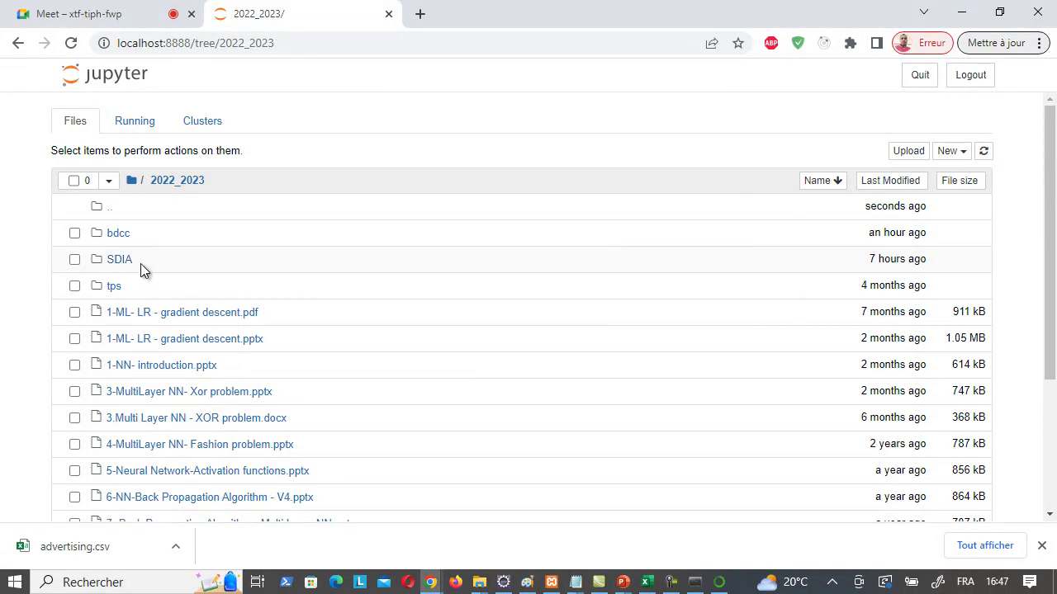
pyautogui.click(118, 233)
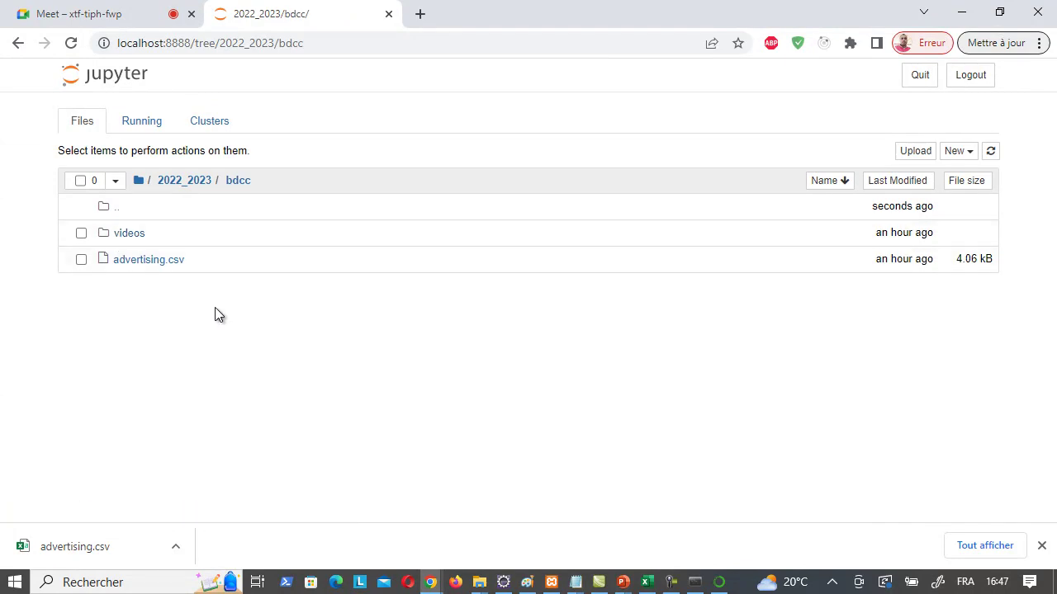
pyautogui.click(964, 153)
pyautogui.click(906, 196)
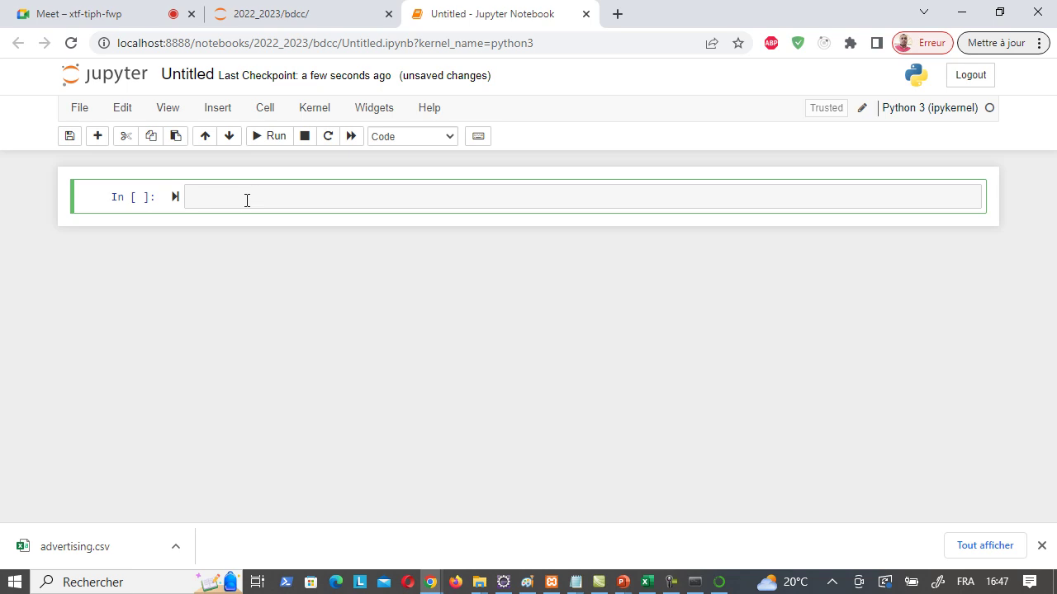
# Step: Enter print("hello python") in the first notebook cell and run it
pyautogui.write('print(hello python"')
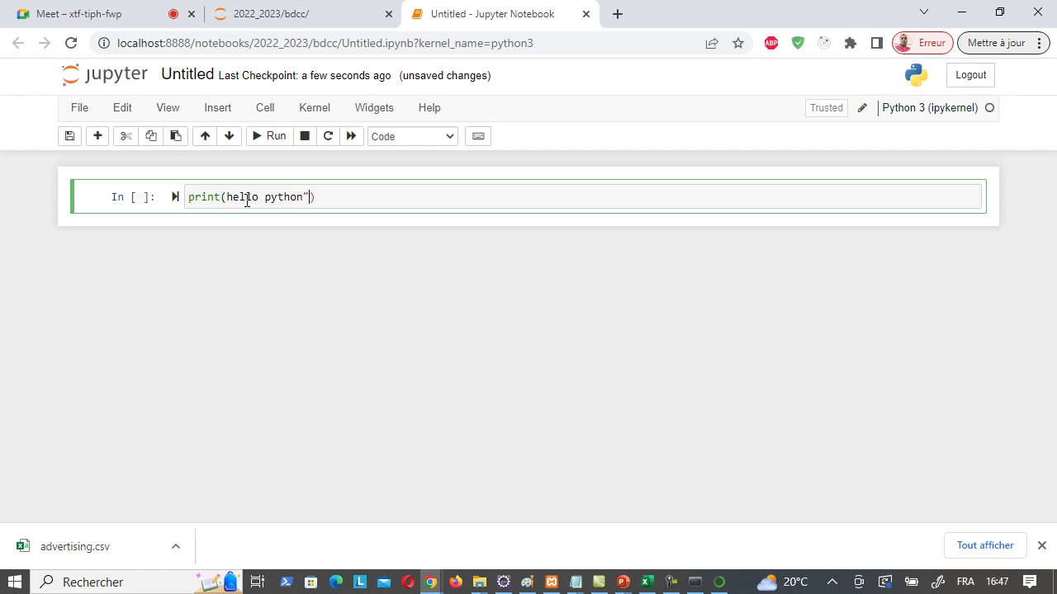
pyautogui.click(225, 196)
pyautogui.write('"')
pyautogui.hotkey('shift', 'Return')
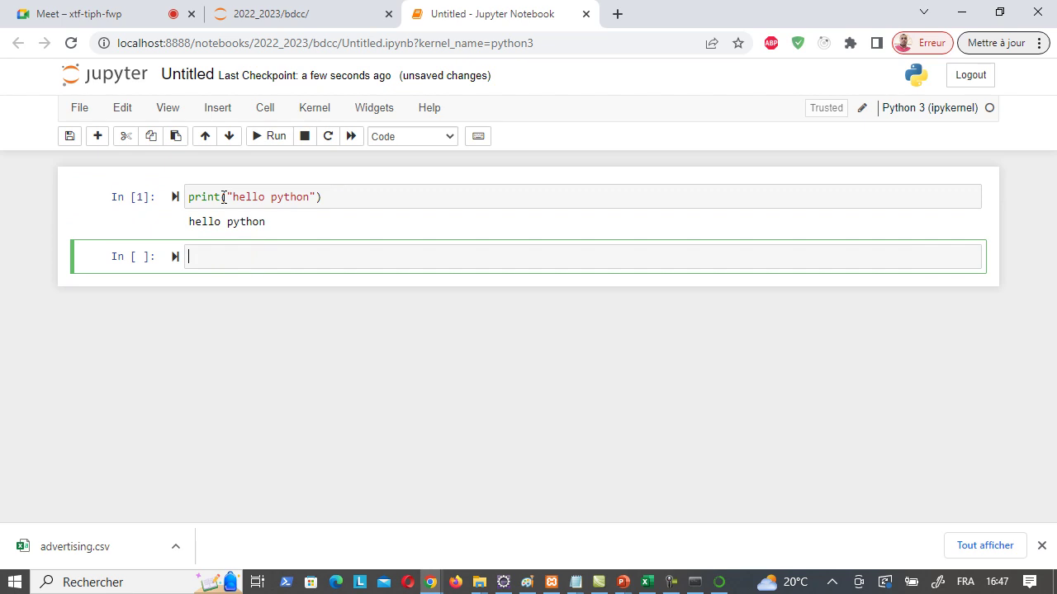
# Step: Highlight the printed output below the first cell and rerun the print cell twice
pyautogui.moveTo(188, 221); pyautogui.dragTo(273, 225)
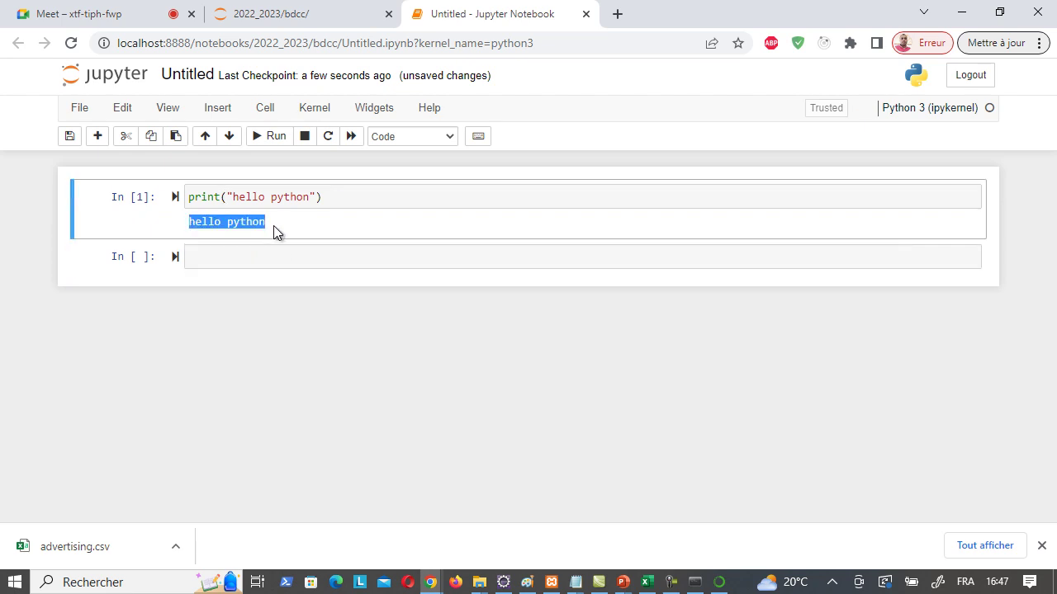
pyautogui.click(316, 198)
pyautogui.moveTo(265, 222); pyautogui.dragTo(189, 230)
pyautogui.click(207, 252)
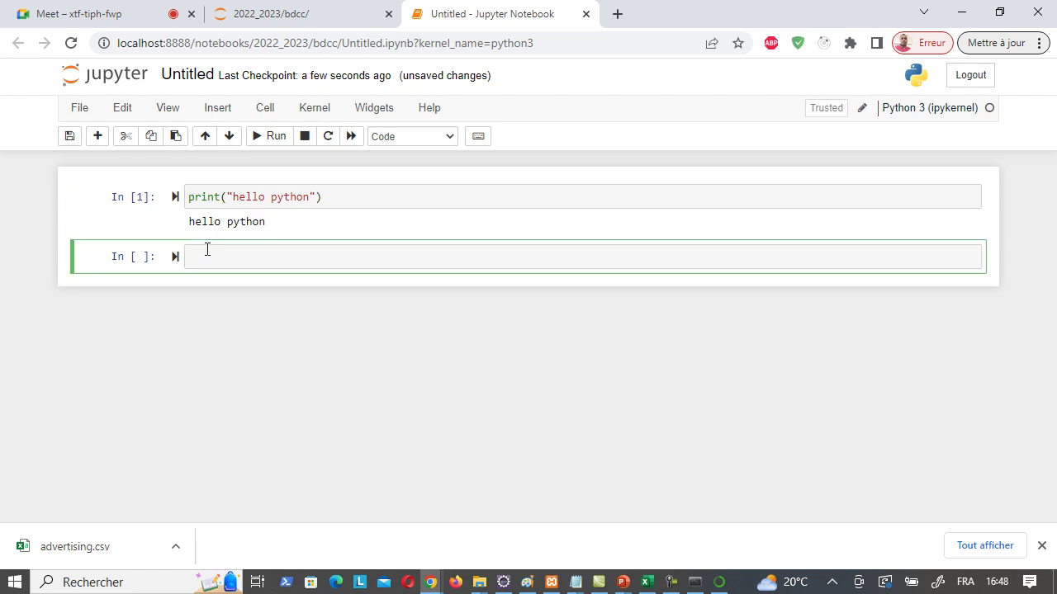
pyautogui.click(266, 196)
pyautogui.click(268, 137)
pyautogui.click(309, 196)
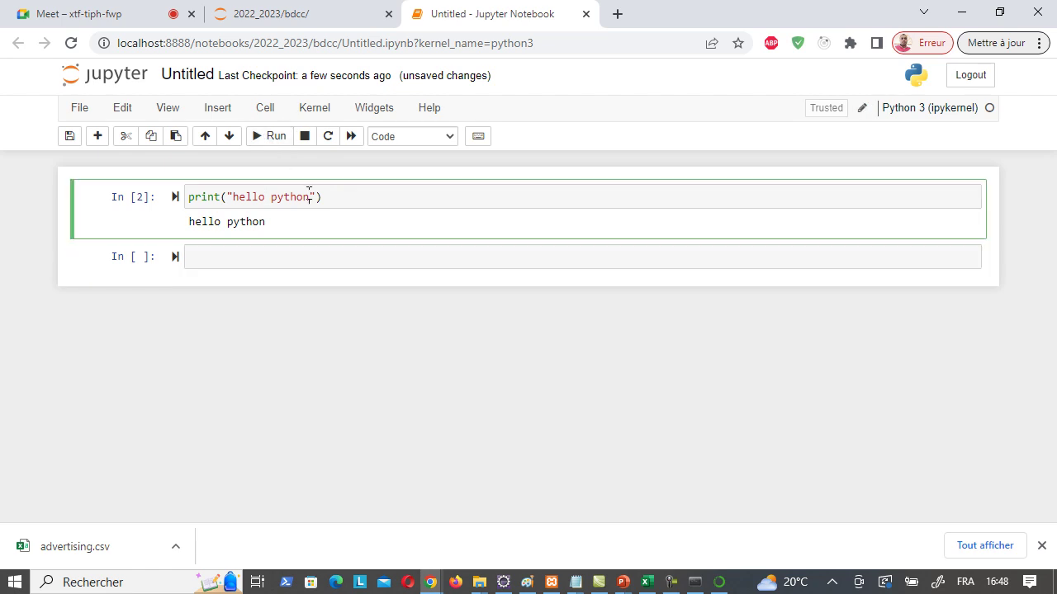
pyautogui.hotkey('shift', 'Return')
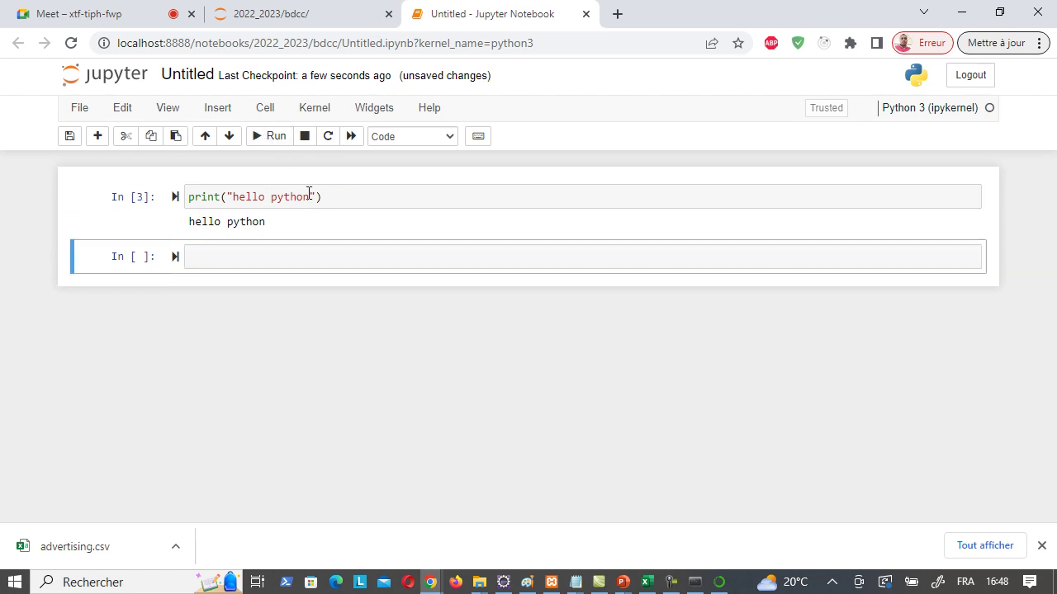
# Step: Run the print("hello python") cell once more
pyautogui.click(341, 198)
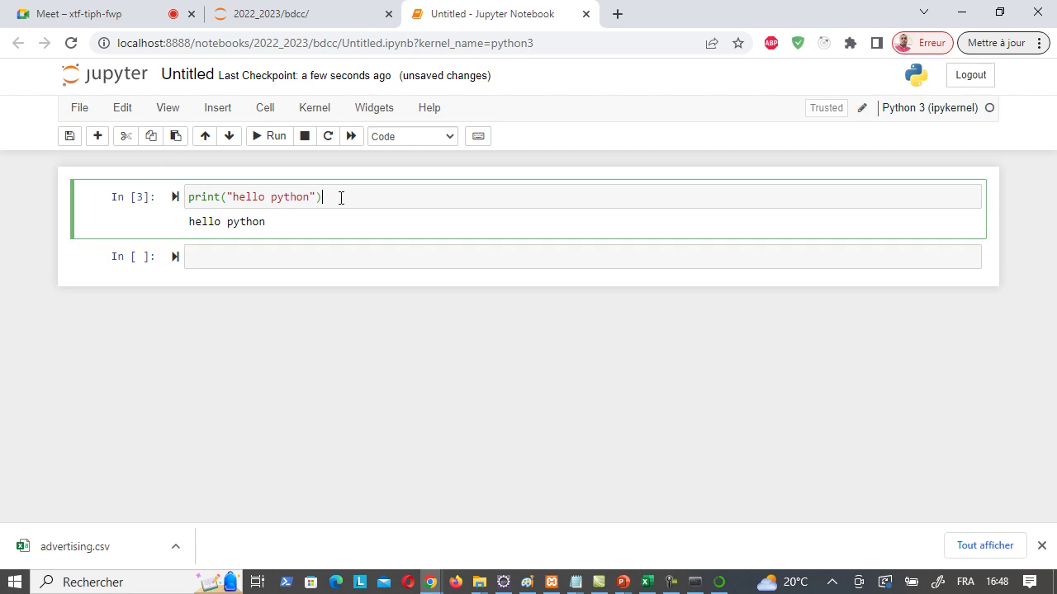
pyautogui.hotkey('shift', 'Return')
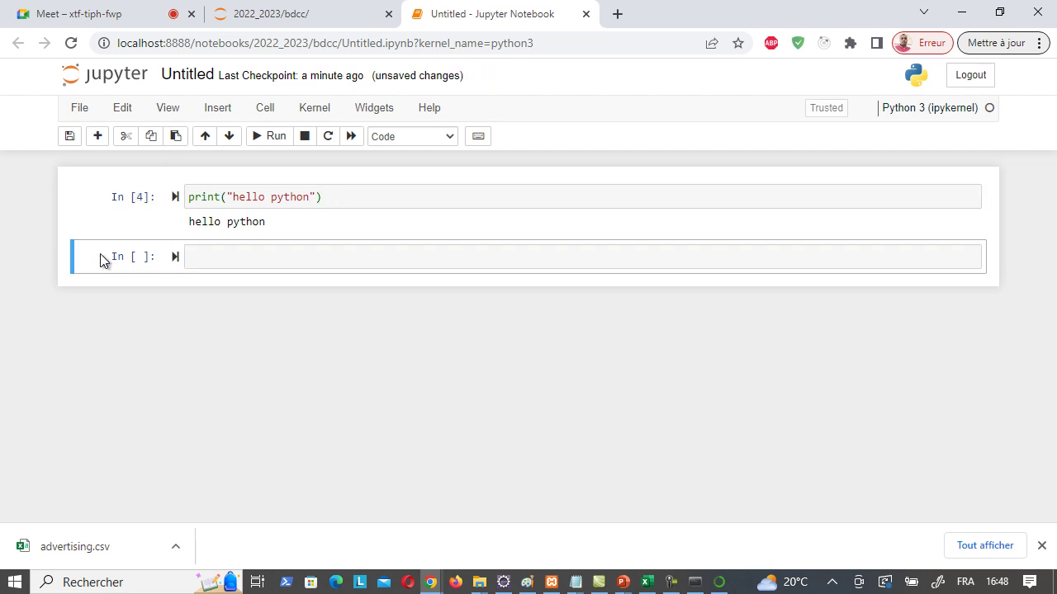
# Step: Enter a=5 in the empty second cell and print(a) in a new cell below it, running both cells
pyautogui.click(227, 265)
pyautogui.write('int')
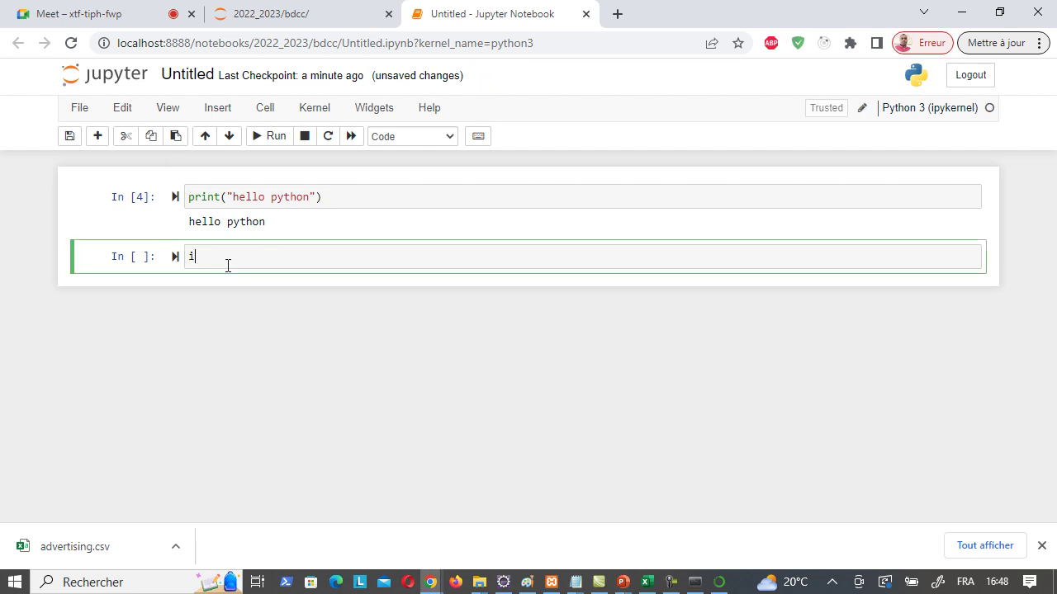
pyautogui.press('BackSpace')
pyautogui.press('BackSpace')
pyautogui.press('BackSpace')
pyautogui.press('BackSpace')
pyautogui.write('a=5')
pyautogui.hotkey('alt', 'Return')
pyautogui.write('print(a')
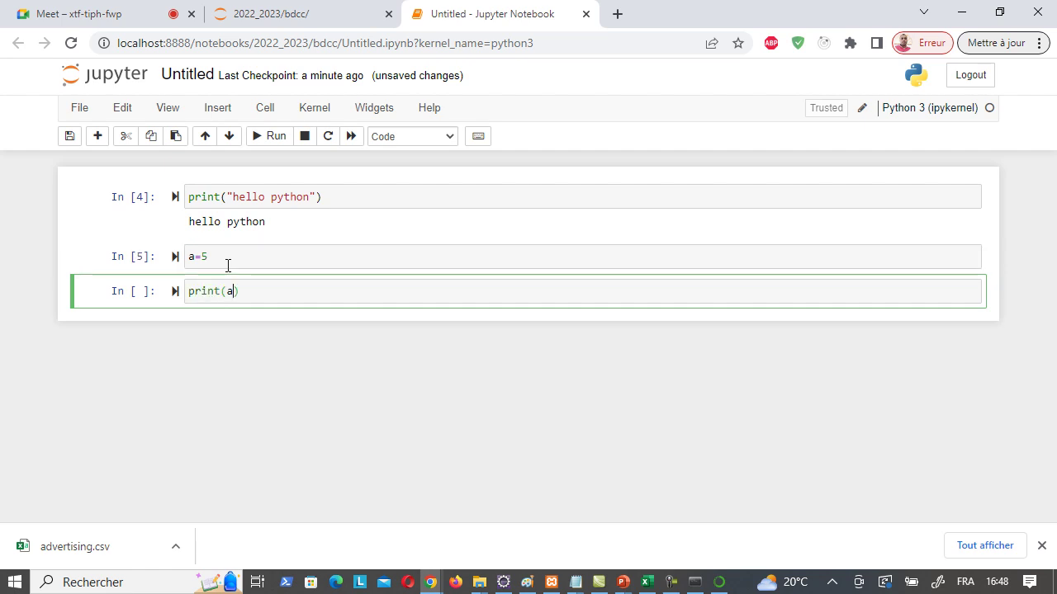
pyautogui.hotkey('alt', 'Return')
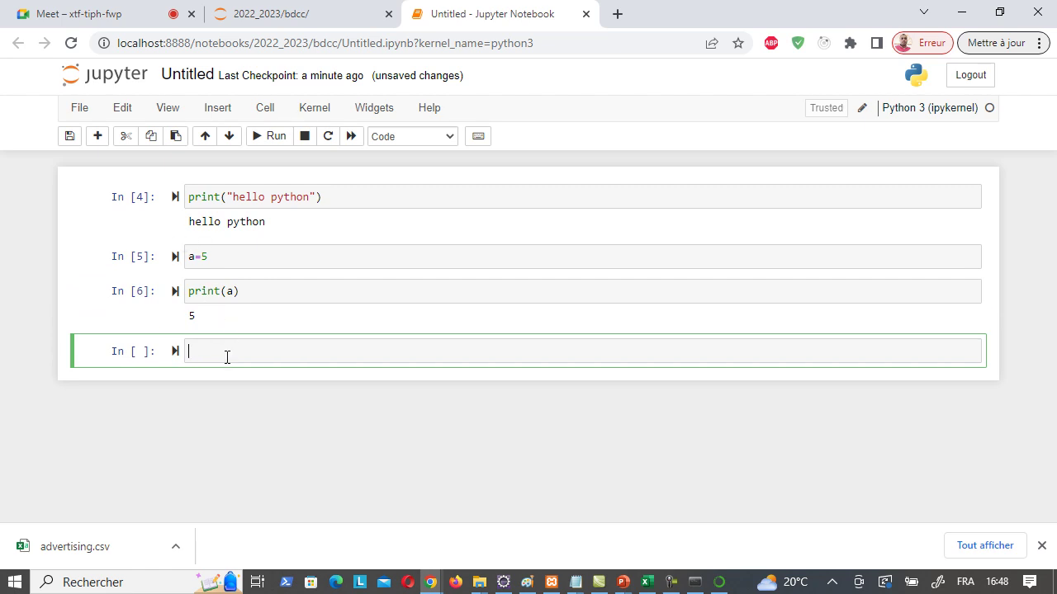
# Step: Enter b=a+6 and print(b) in the next two cells, run both, and select the print(b) cell
pyautogui.write('b=a+6')
pyautogui.hotkey('shift', 'Return')
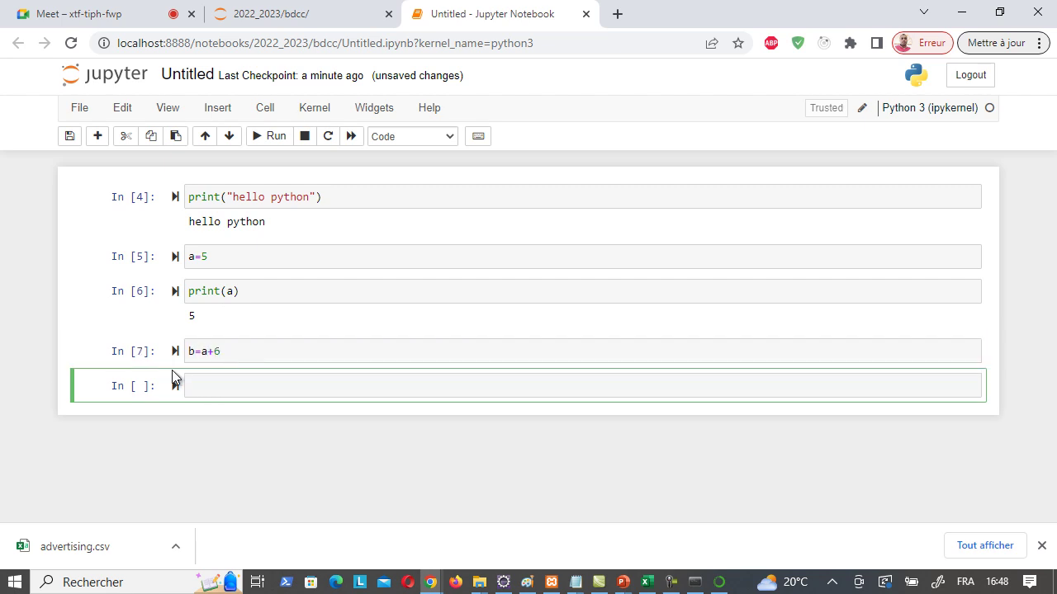
pyautogui.write('print(b)')
pyautogui.hotkey('shift', 'Return')
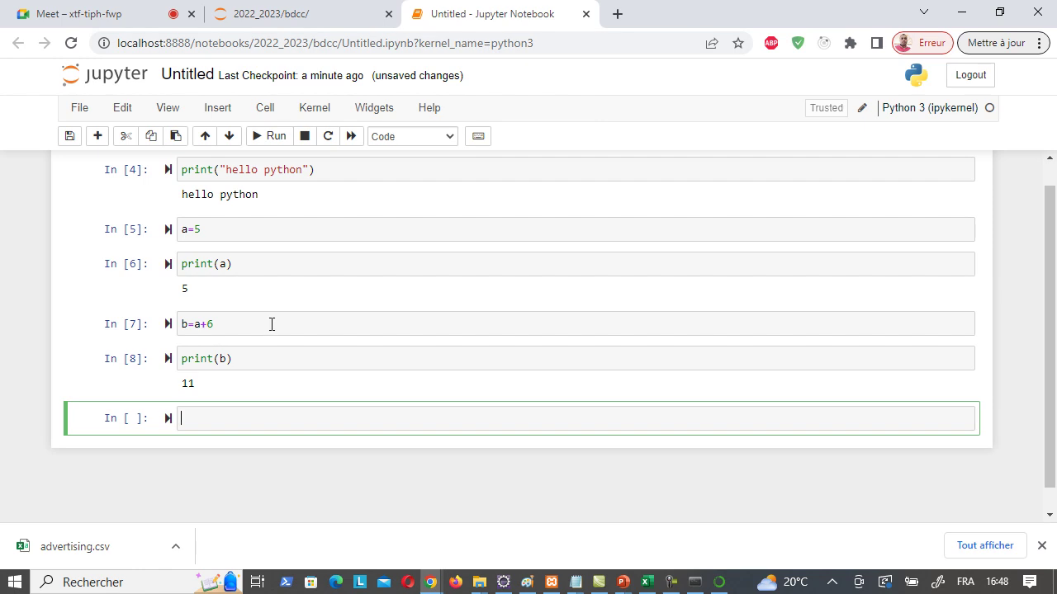
pyautogui.click(144, 365)
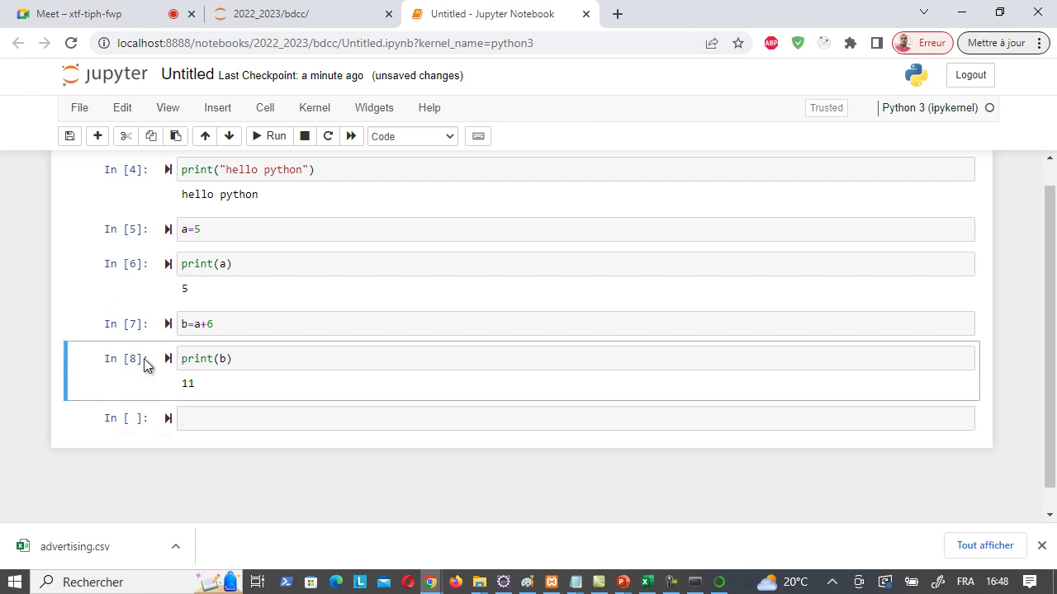